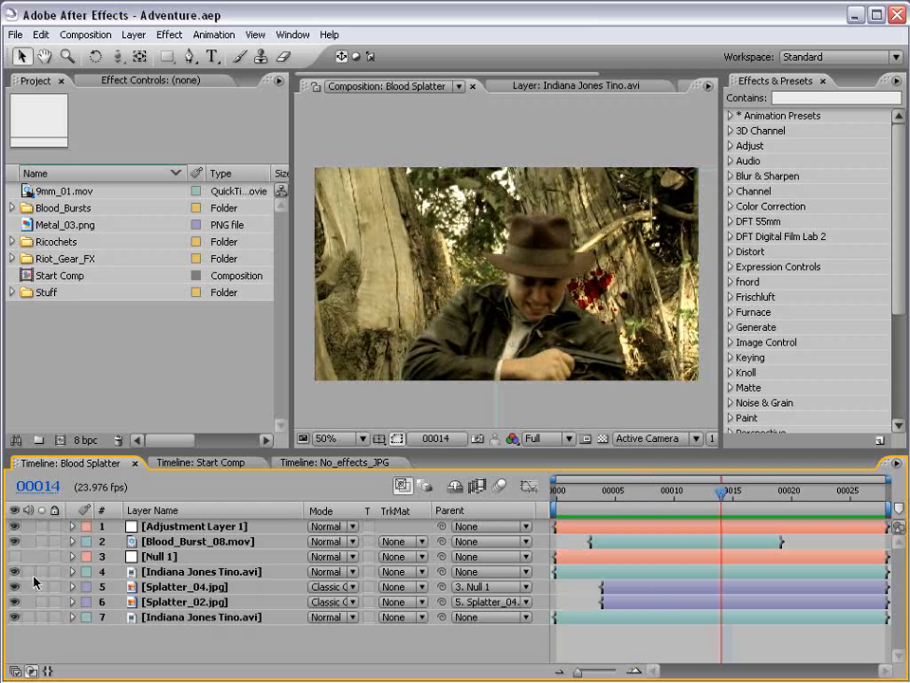
Step: Compare the Blood Splatter composition with the Splatter_04.jpg and Splatter_02.jpg layers hidden and shown
scroll(518, 358, up, 2)
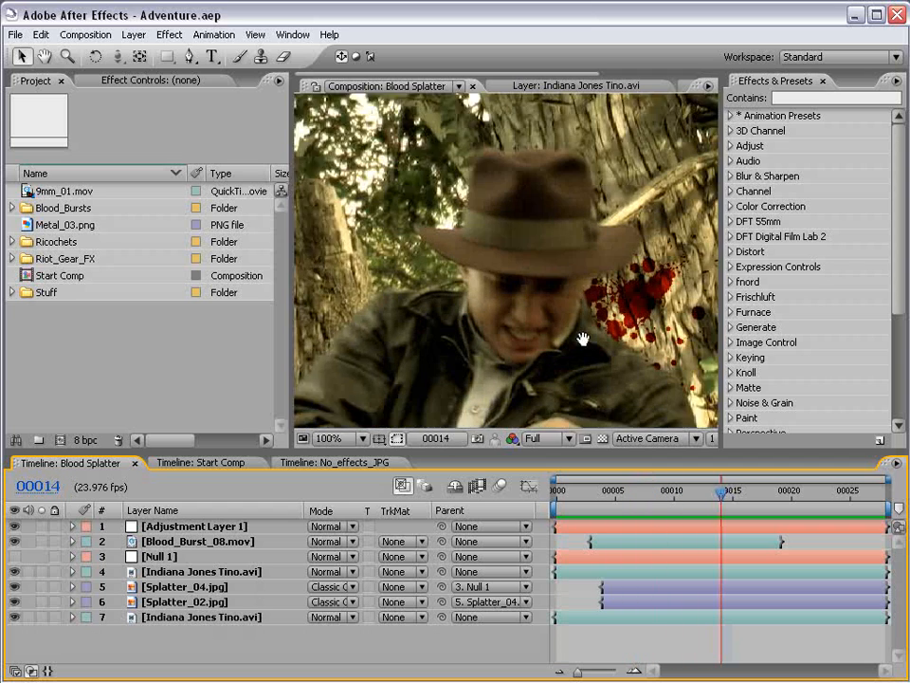
drag(14, 586, 14, 601)
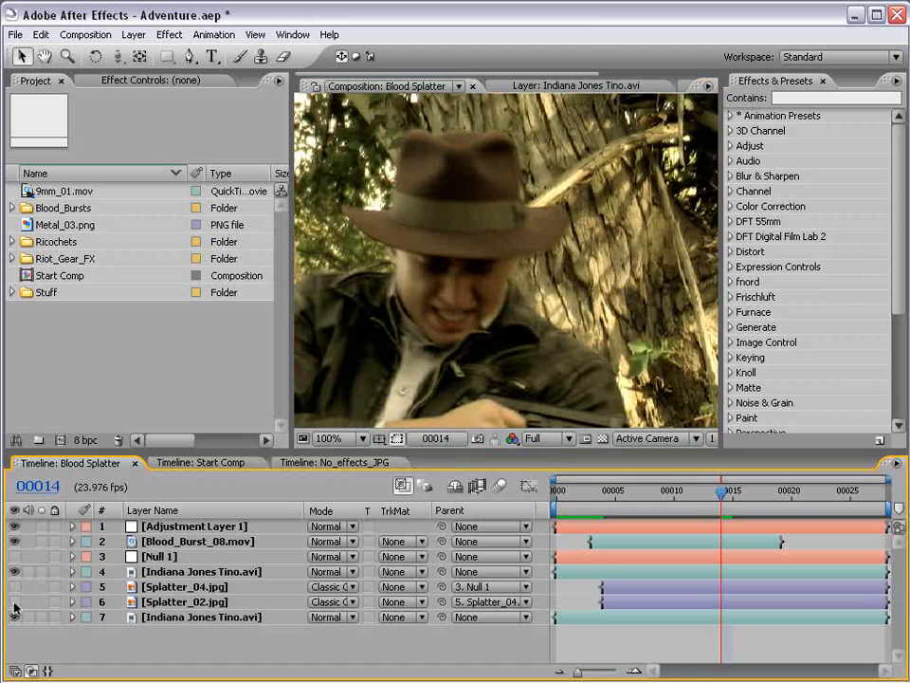
click(13, 586)
mouse_move(14, 587)
mouse_down()
mouse_move(13, 601)
mouse_move(12, 587)
mouse_up()
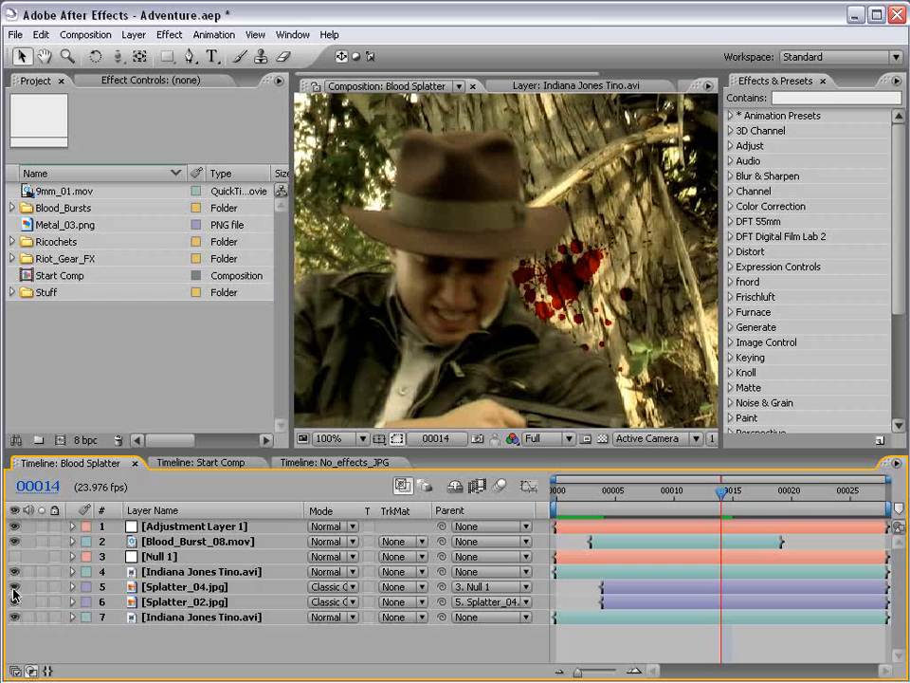
Step: Scrub the Blood Splatter composition between frames 3 and 14 and examine the two splatter layers
click(590, 499)
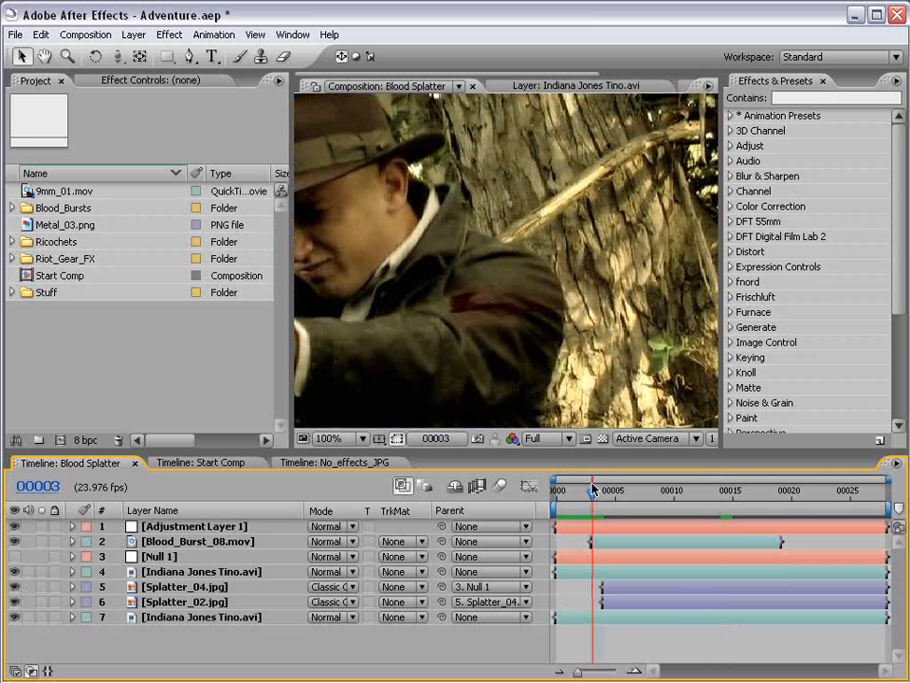
drag(607, 491, 723, 499)
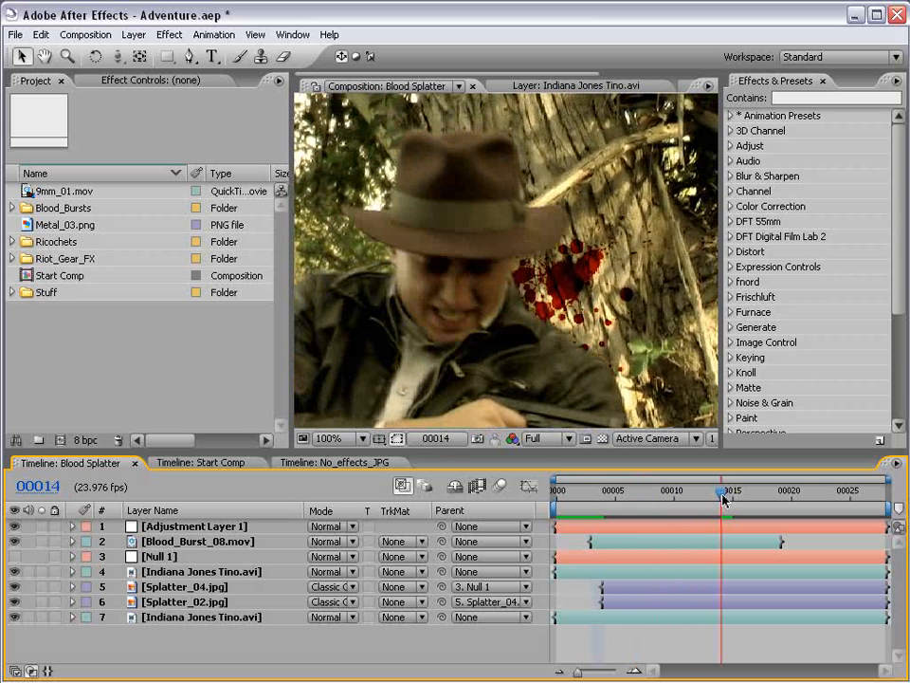
click(194, 588)
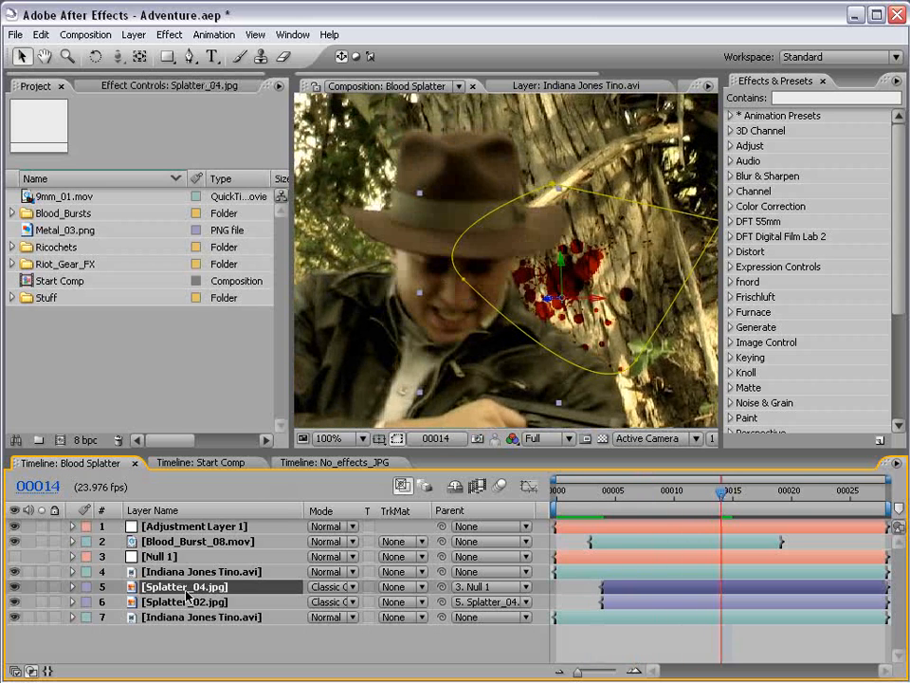
shift+click(185, 602)
click(616, 634)
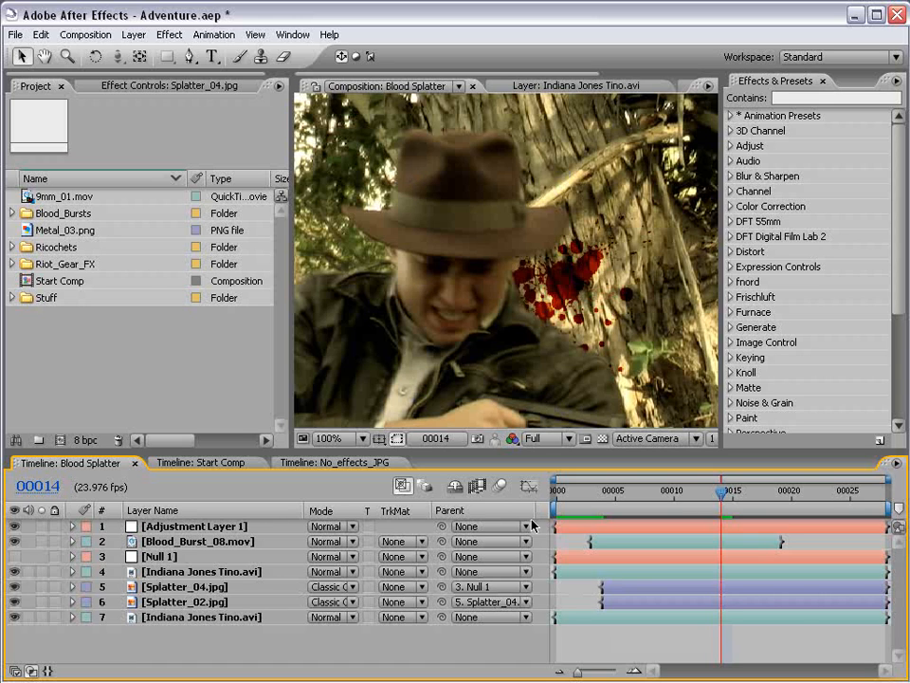
Step: Preview Splatter_07.jpg and Splatter_05.jpg from the Splatter_Ink folder in Riot_Gear_FX, and return to the Blood Splatter composition
click(12, 265)
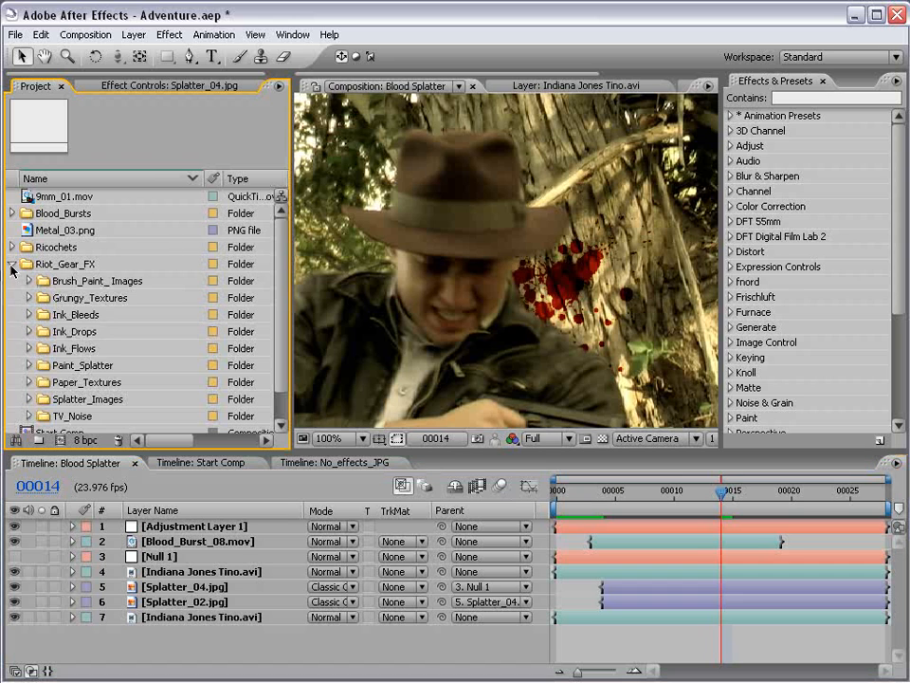
click(29, 401)
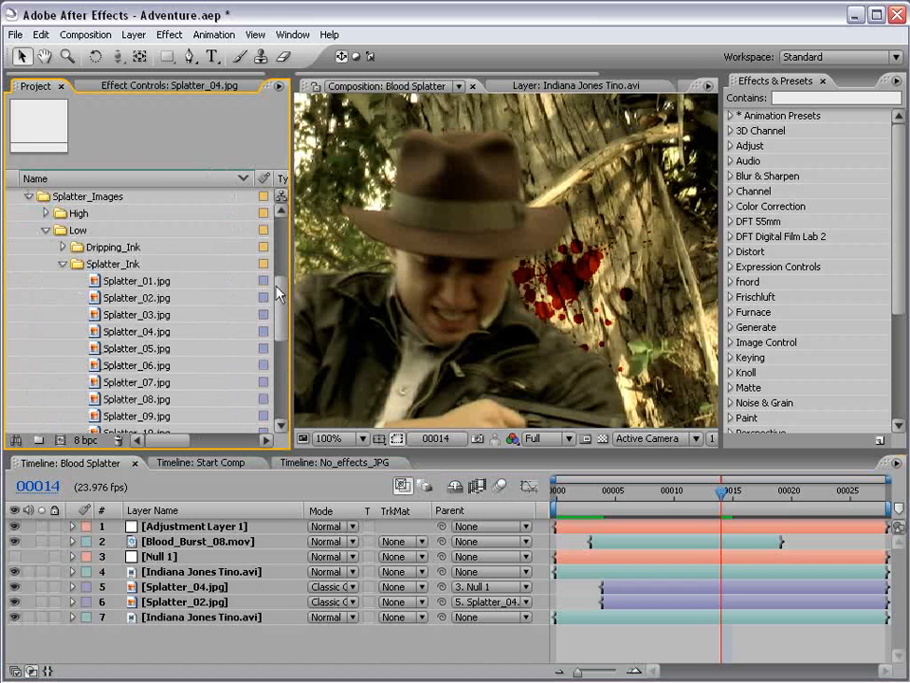
scroll(265, 302, down, 2)
click(134, 337)
double_click(136, 334)
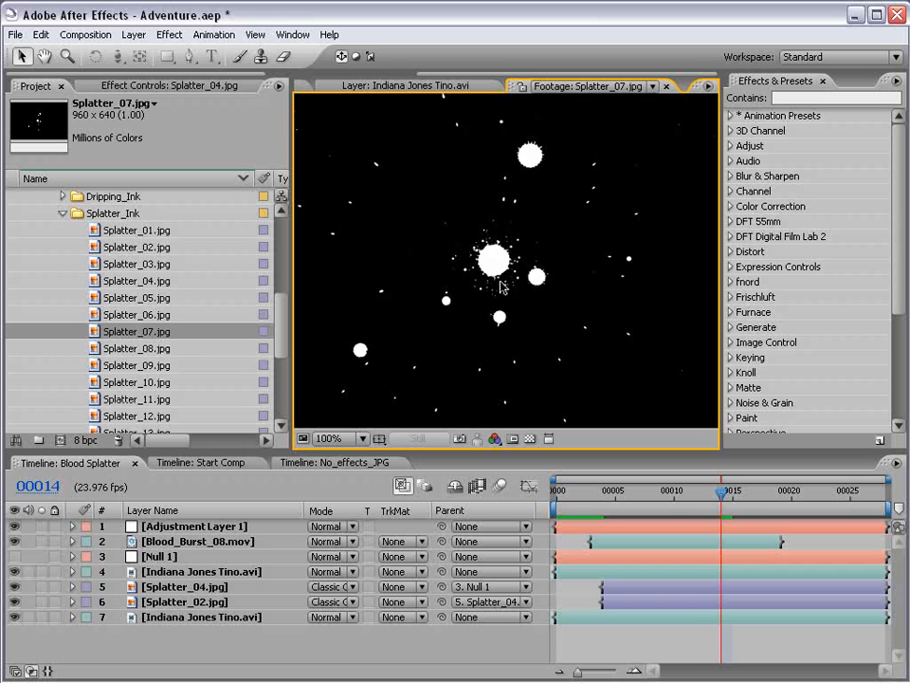
double_click(135, 297)
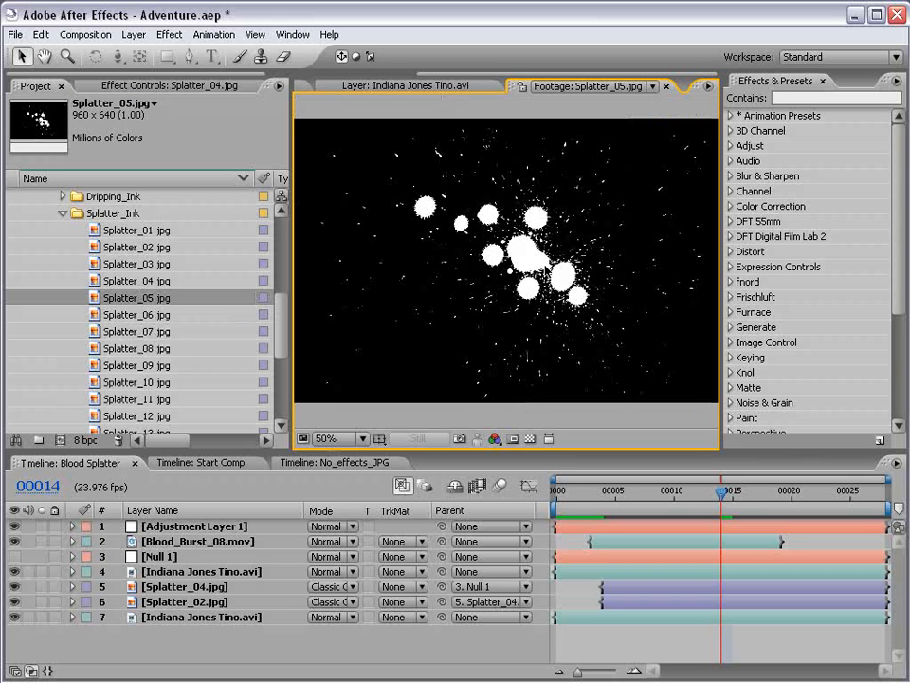
drag(449, 74, 332, 75)
click(352, 86)
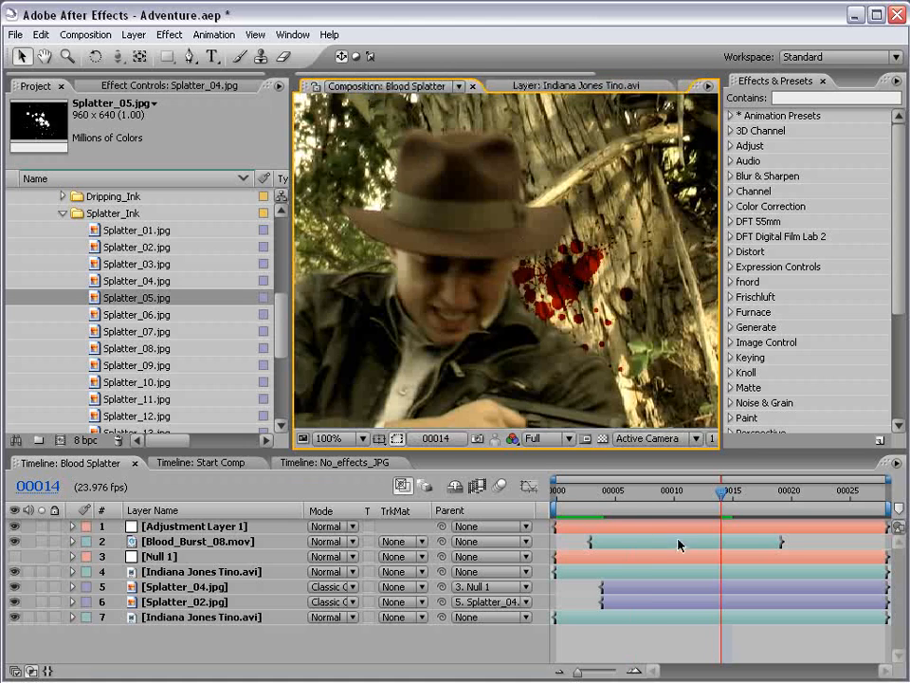
click(641, 493)
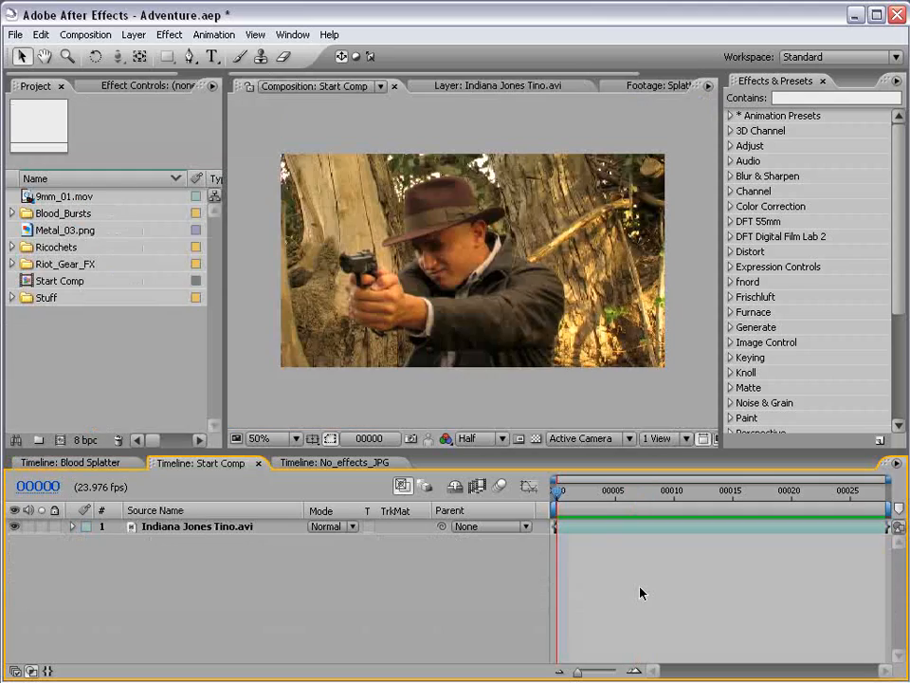
Step: Add Splatter_02.jpg and Splatter_04.jpg from the low-resolution Splatter_Ink folder to Start Comp above the footage, and go to frame 7
key(space)
click(13, 264)
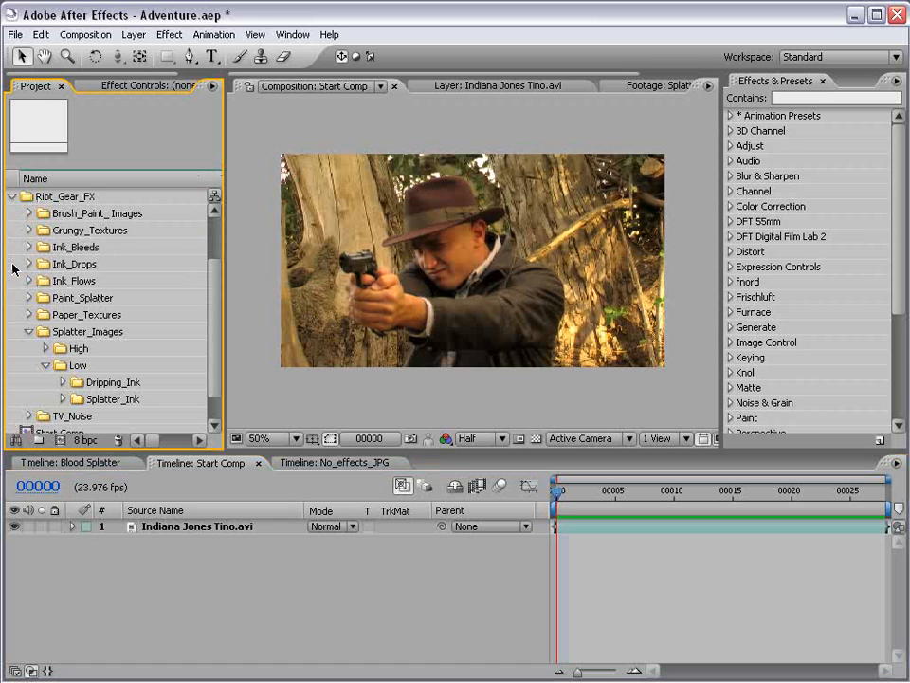
click(63, 399)
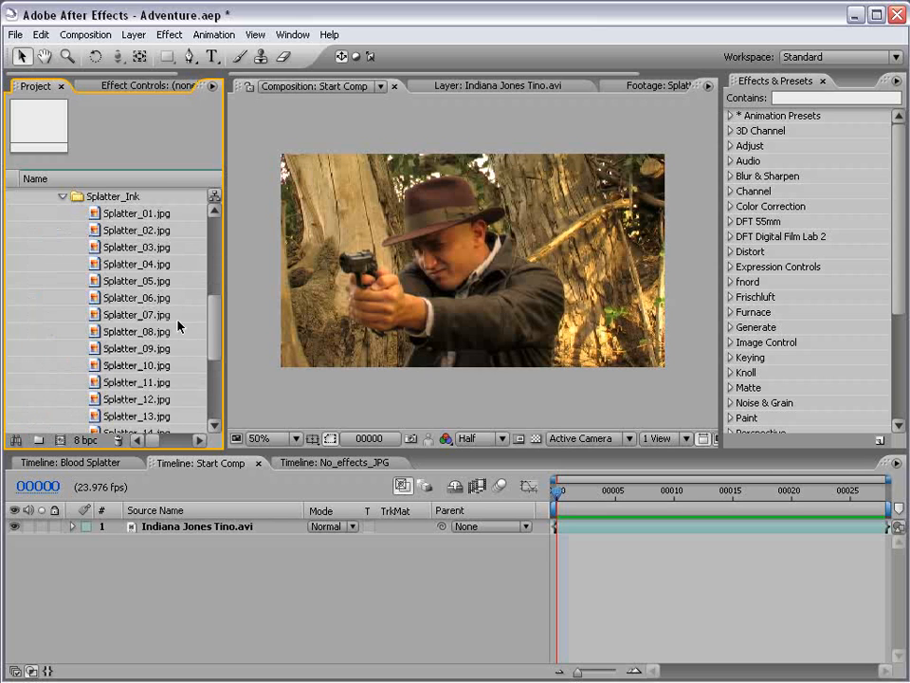
click(135, 318)
click(135, 229)
mouse_move(208, 302)
mouse_down()
mouse_move(218, 379)
mouse_move(214, 304)
mouse_up()
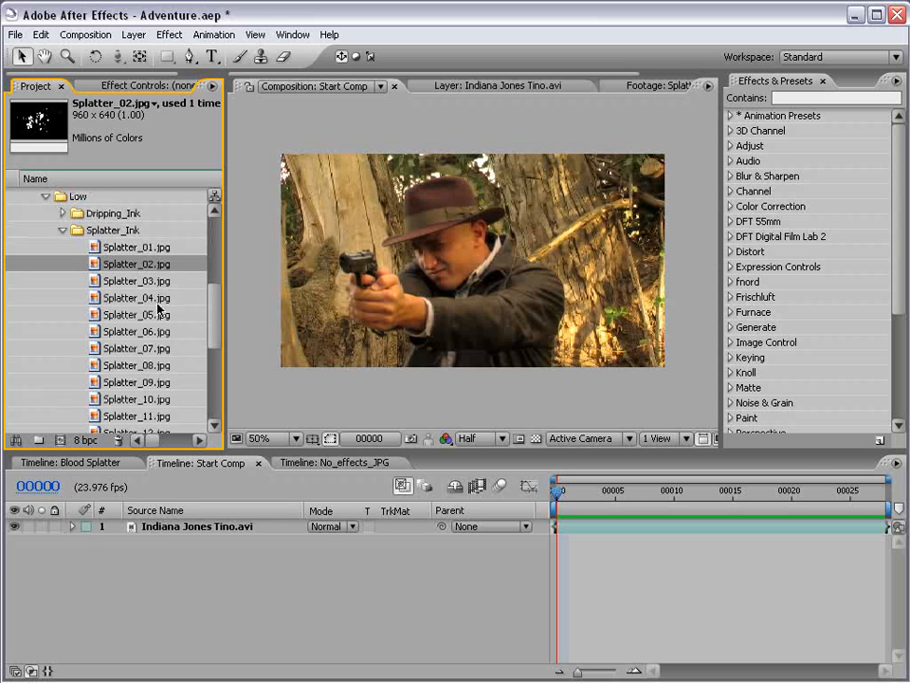
ctrl+click(196, 296)
drag(185, 271, 583, 540)
click(640, 491)
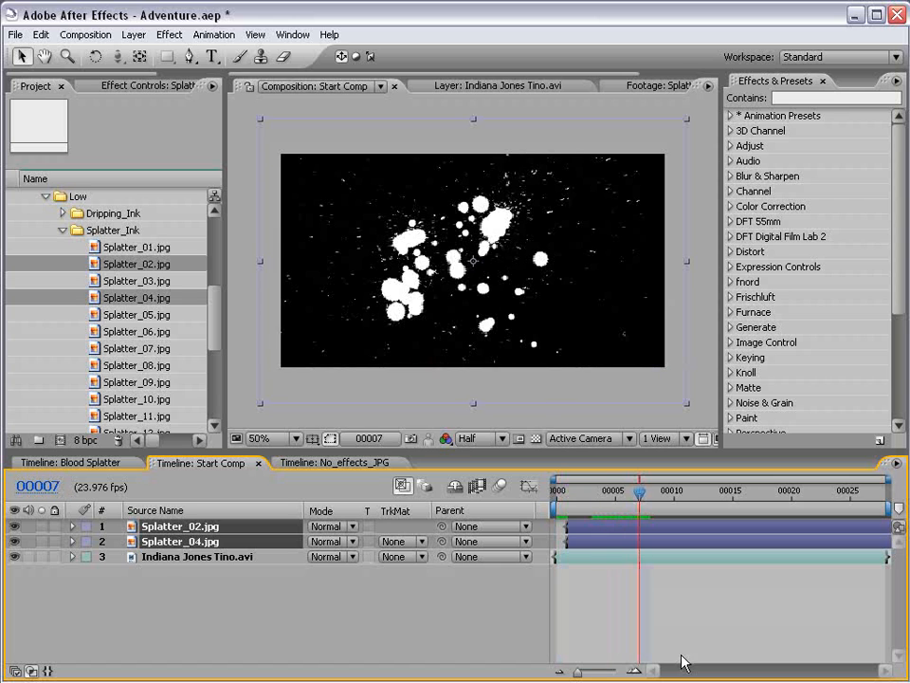
Step: Apply the Set Matte effect to the Splatter_02.jpg layer
click(599, 529)
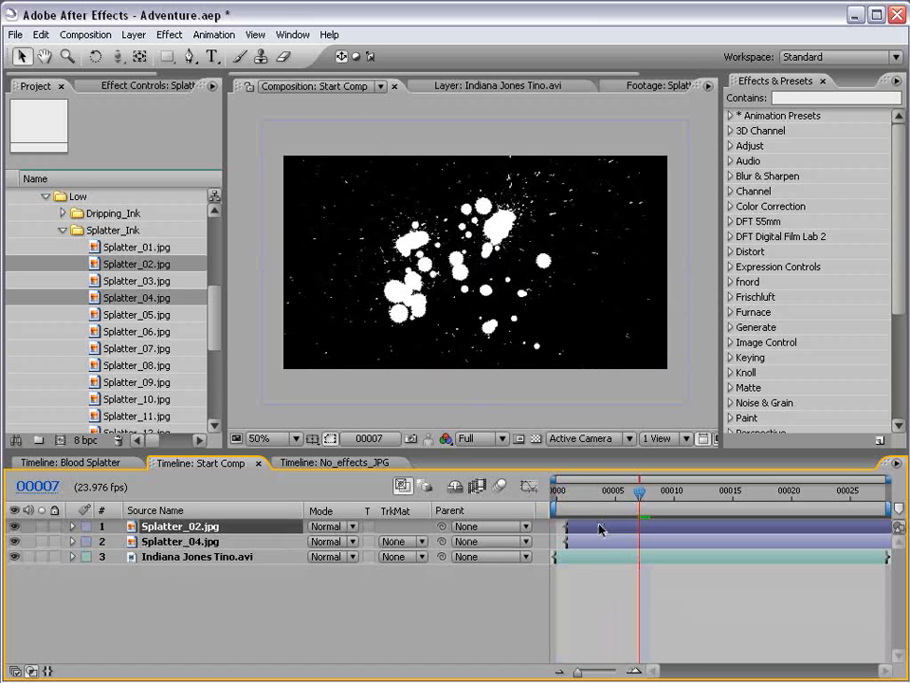
key(ctrl+shift+a)
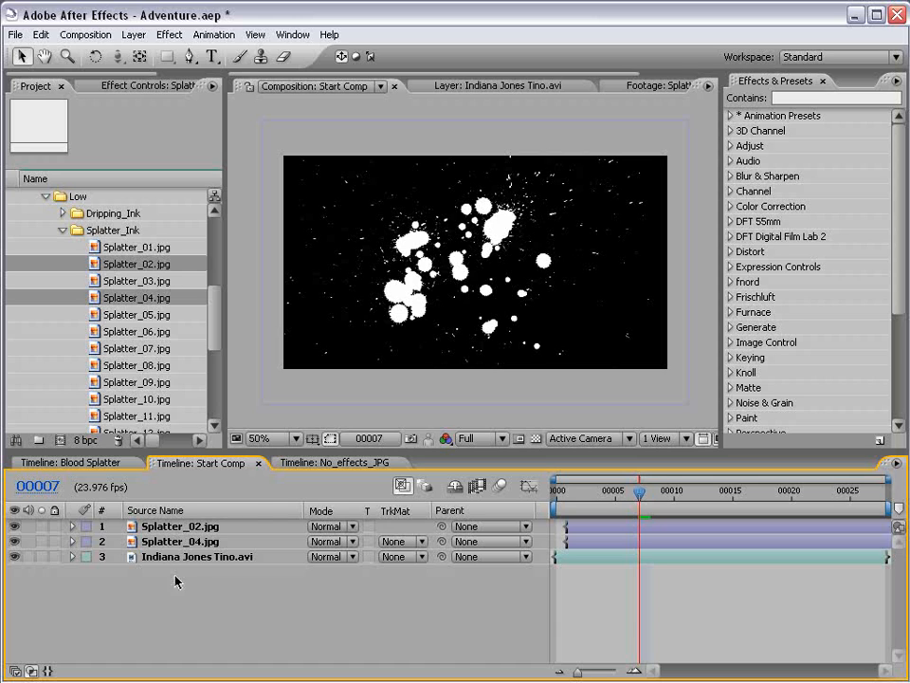
click(198, 532)
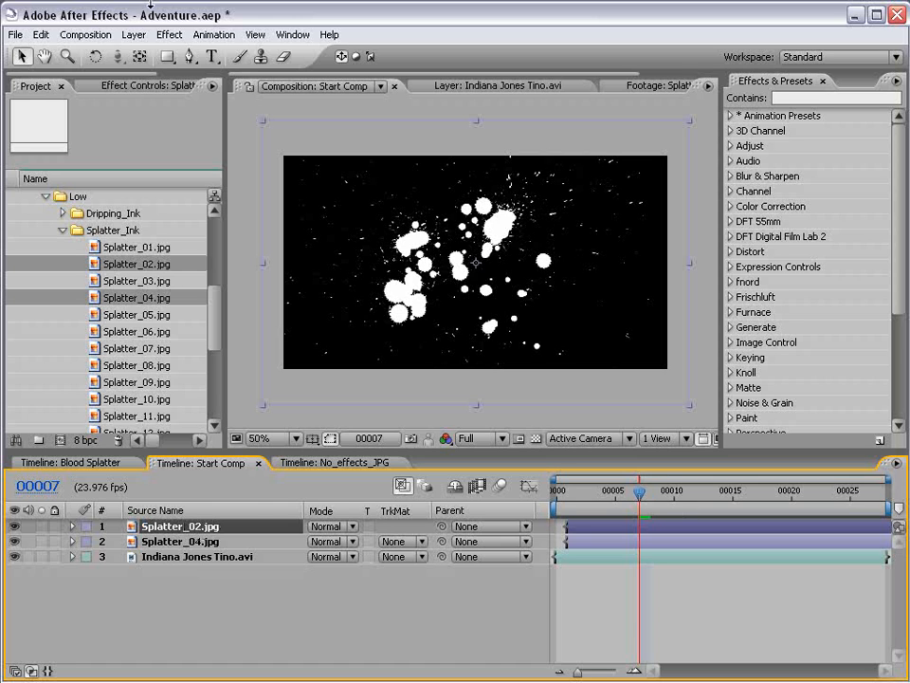
click(170, 36)
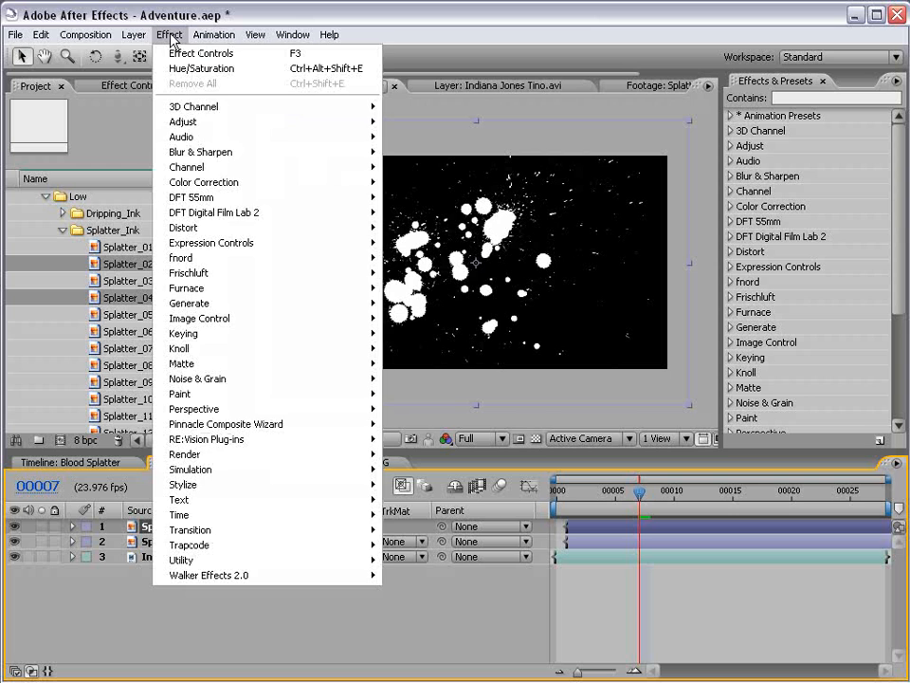
mouse_move(213, 168)
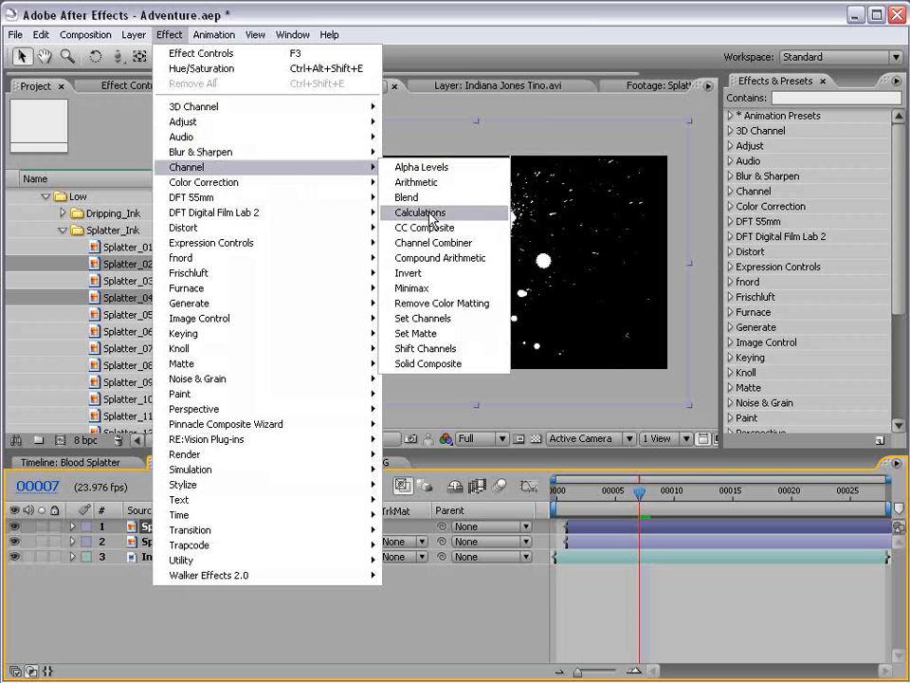
click(425, 334)
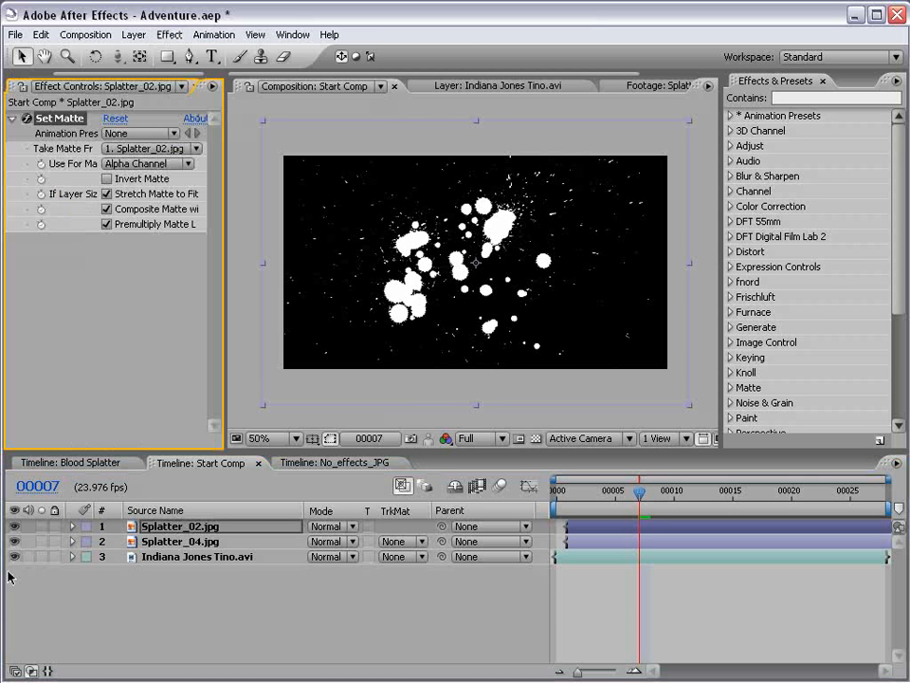
Step: Hide the Splatter_04.jpg layer and set Splatter_02.jpg's Set Matte effect to use Luminance for the matte
click(13, 541)
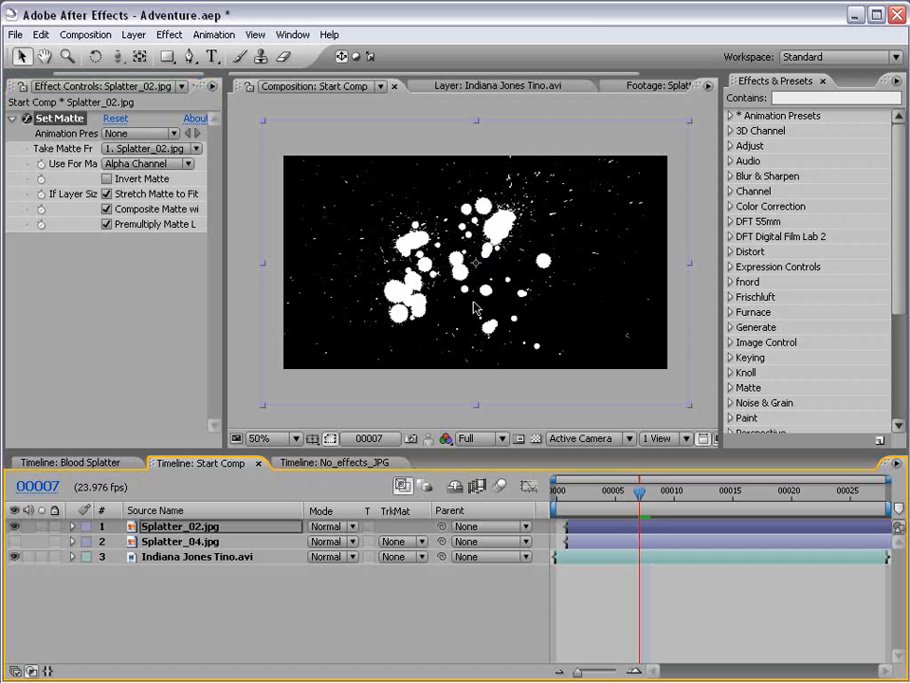
click(122, 164)
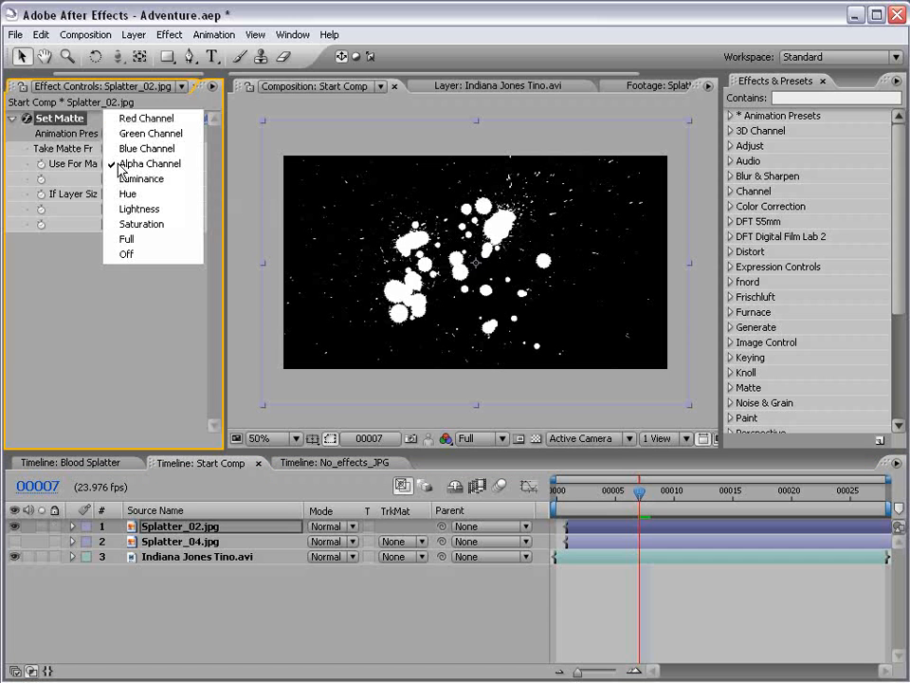
click(175, 186)
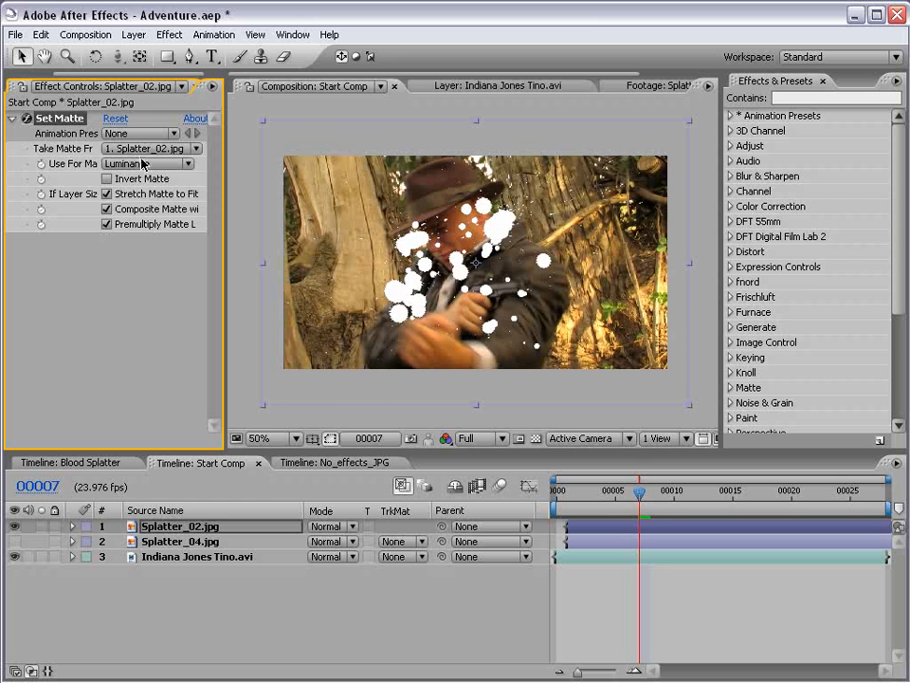
Step: Examine the keyed splatter up close and compare it with the Set Matte effect off and on
scroll(495, 278, up, 1)
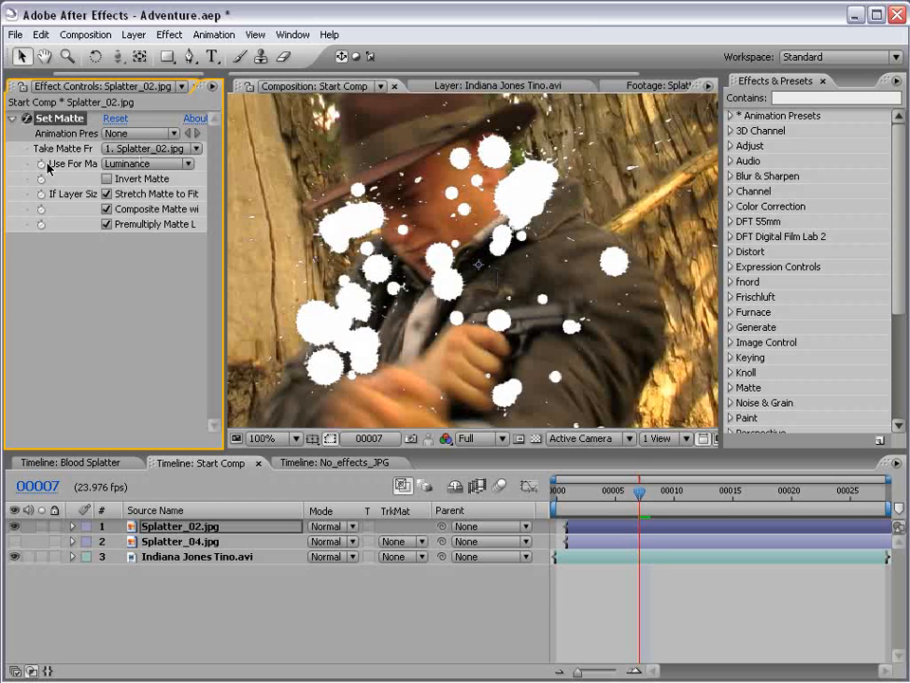
click(27, 120)
click(27, 119)
scroll(361, 217, down, 1)
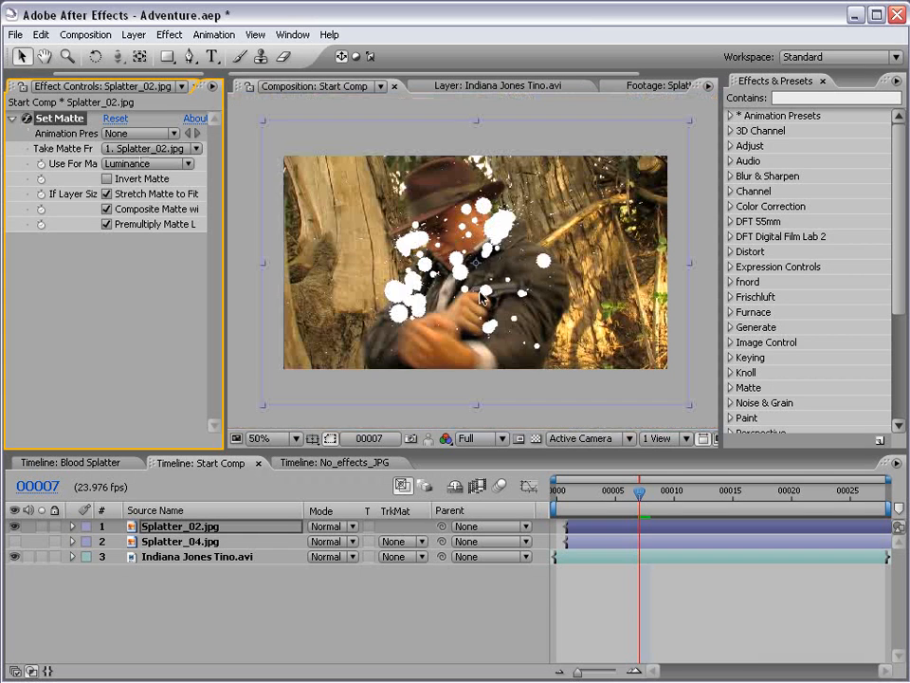
scroll(361, 212, up, 1)
scroll(470, 316, down, 1)
Step: Hide Splatter_02.jpg, show Splatter_04.jpg, and inspect its splatter on the tree trunk beside the actor's shoulder
click(194, 544)
click(14, 526)
click(14, 540)
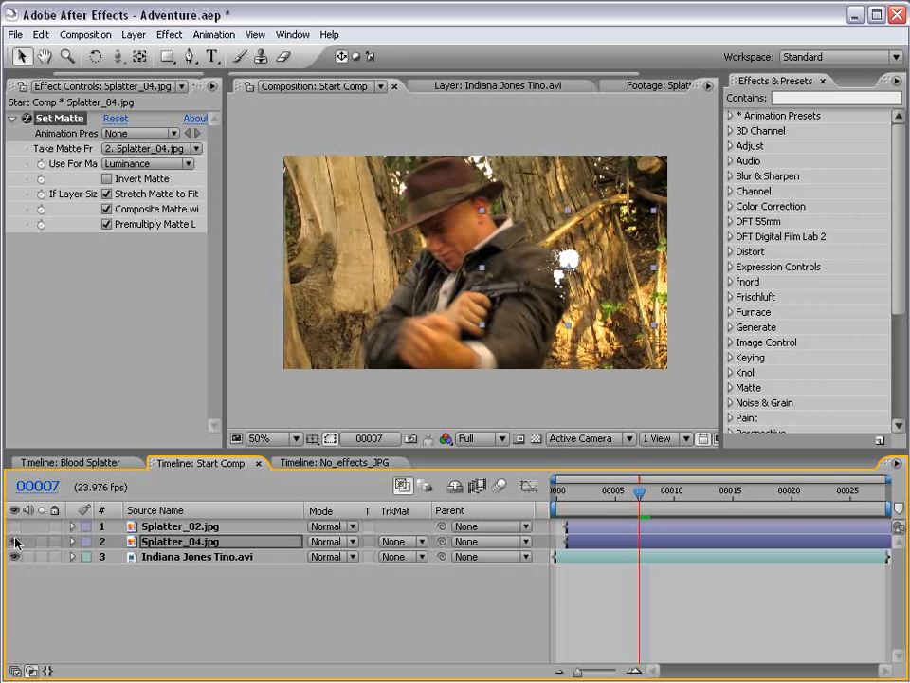
scroll(555, 329, up, 1)
key(space)
drag(684, 269, 489, 251)
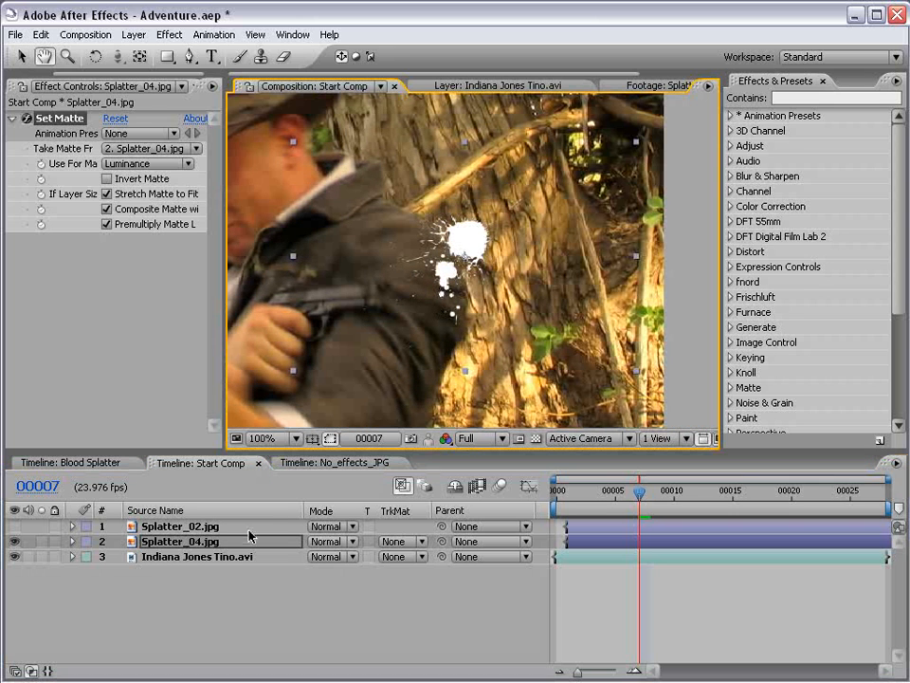
Step: Hide Splatter_04.jpg, show Splatter_02.jpg again, and apply the Fill effect to Splatter_02.jpg
click(14, 540)
click(14, 525)
click(176, 525)
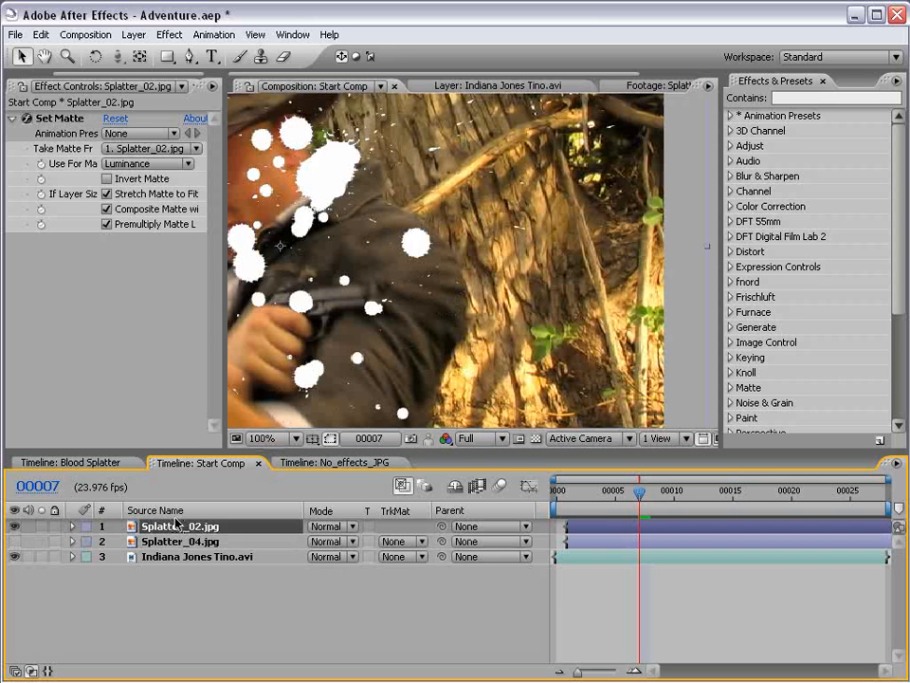
key(shift+slash)
click(169, 34)
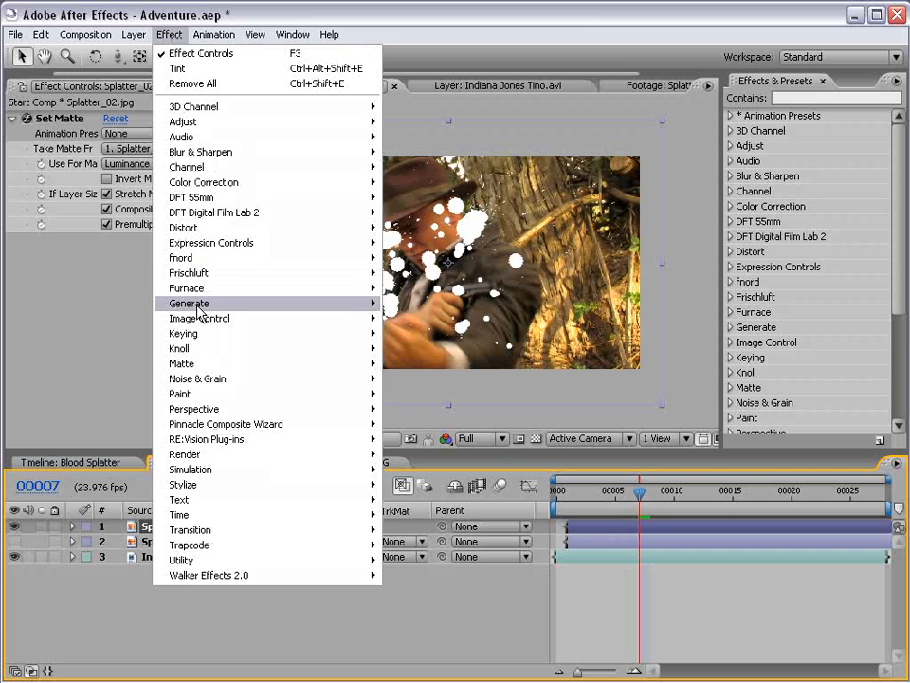
mouse_move(197, 306)
click(406, 455)
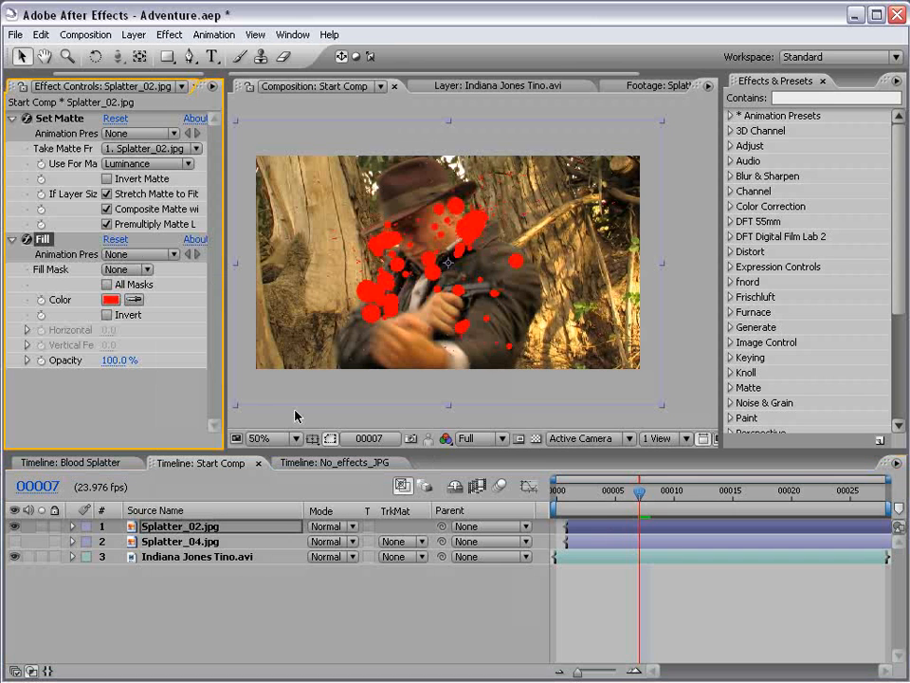
Step: Set the Fill effect's color on Splatter_02.jpg to a darker blood red
click(106, 300)
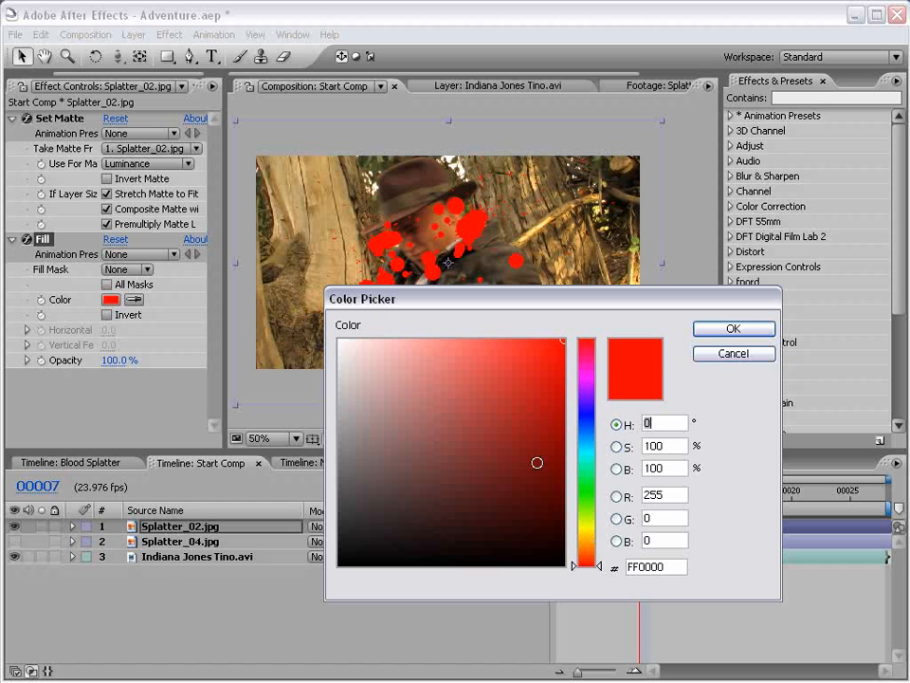
drag(536, 464, 605, 409)
click(719, 330)
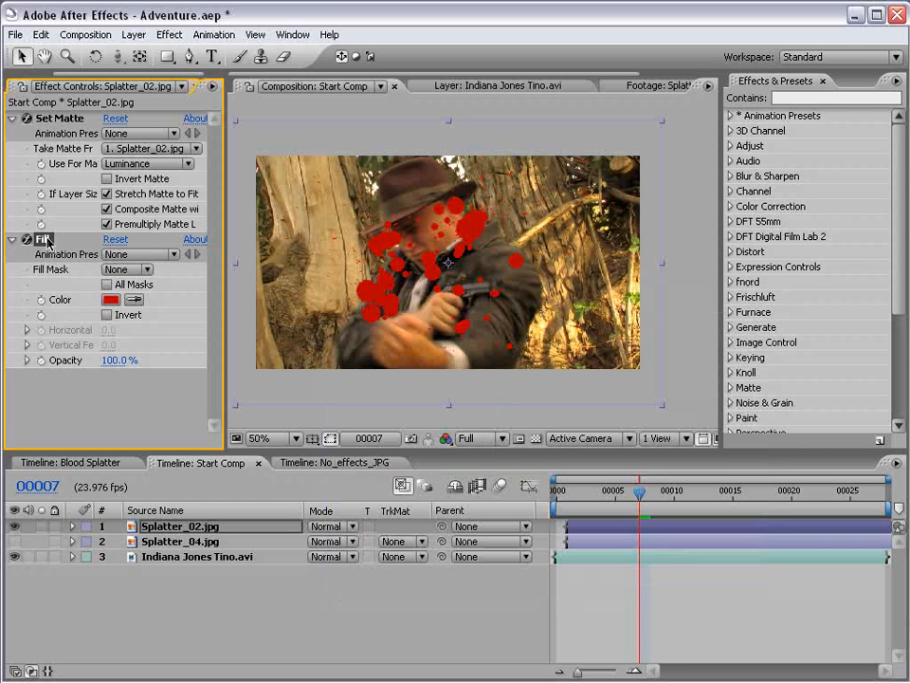
Step: Copy the Fill effect from Splatter_02.jpg to Splatter_04.jpg, preview each splatter on its own, and leave only Splatter_02.jpg visible
click(170, 541)
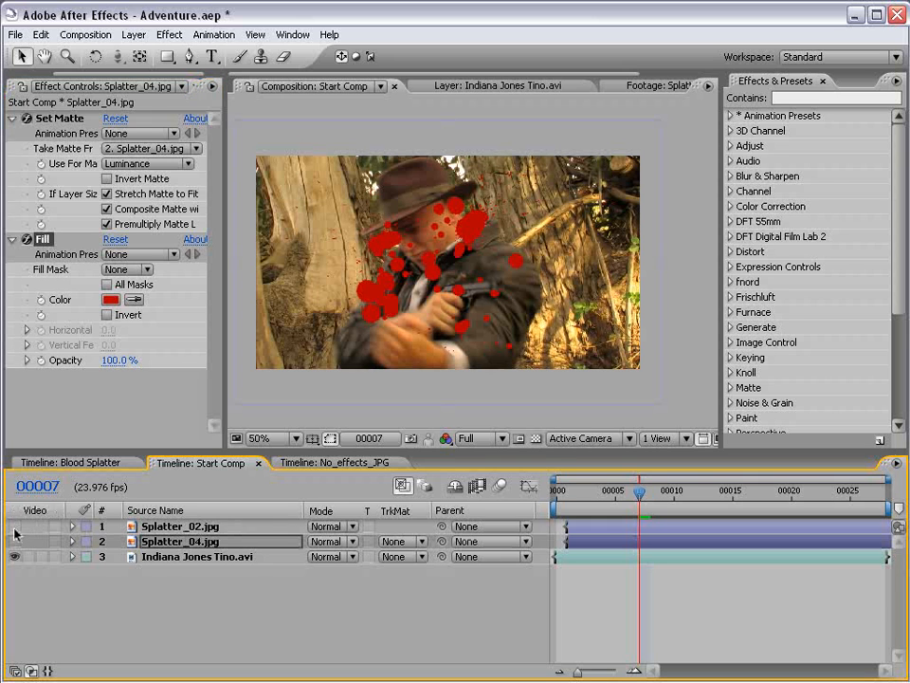
click(14, 526)
click(14, 541)
click(14, 541)
click(14, 526)
Step: Move the Splatter_02.jpg splatter onto the tree trunk beside the actor's shoulder and scale it down to fit the trunk
drag(436, 304, 492, 324)
drag(665, 409, 562, 363)
scroll(494, 284, up, 2)
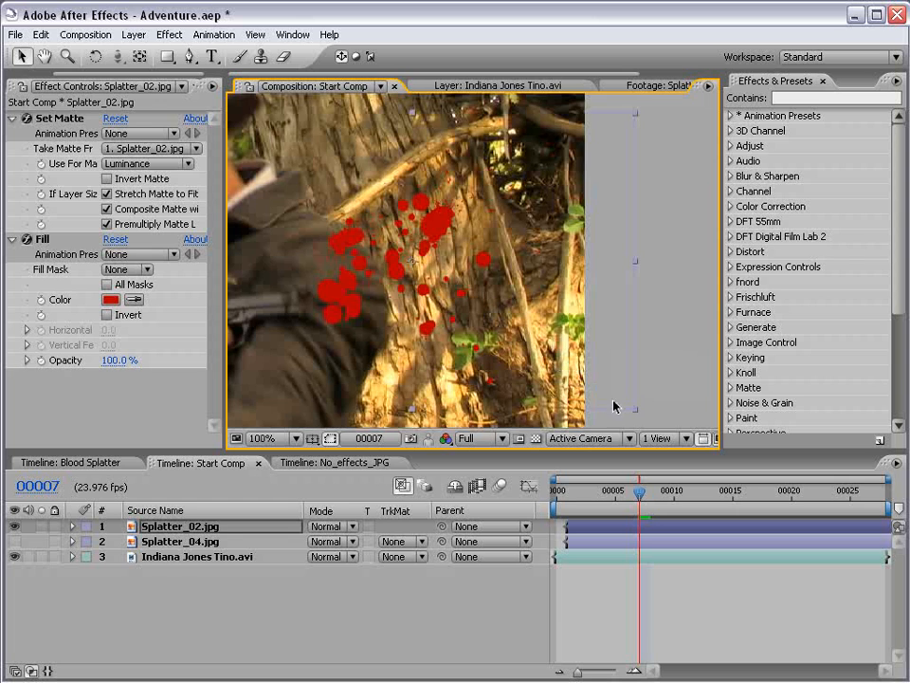
drag(627, 410, 566, 363)
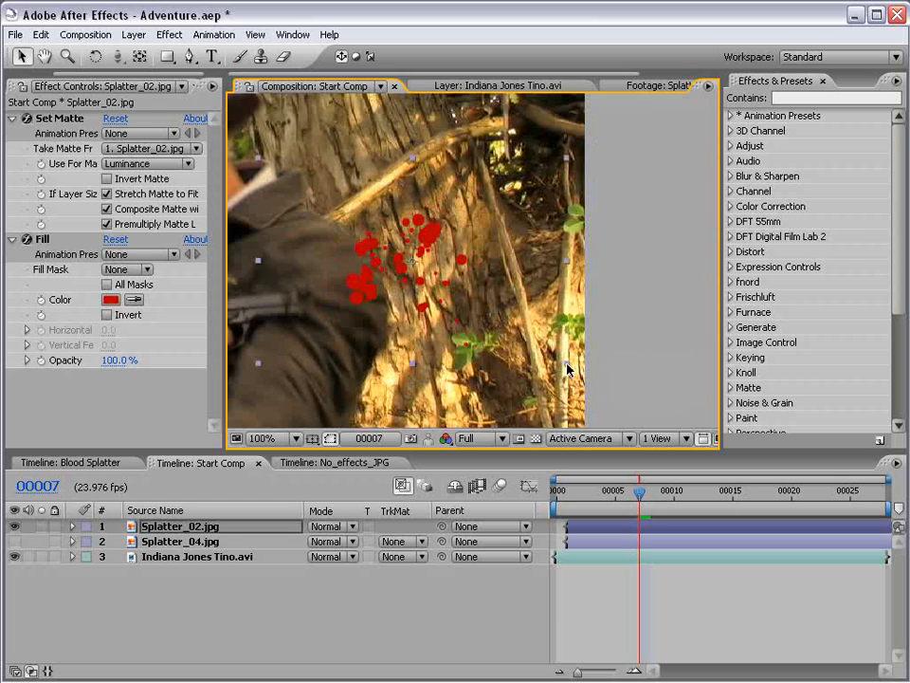
Step: Show Splatter_04.jpg again, scale it down and position it over the Splatter_02.jpg drops on the tree trunk
click(14, 541)
click(180, 541)
scroll(392, 301, down, 2)
drag(432, 295, 400, 293)
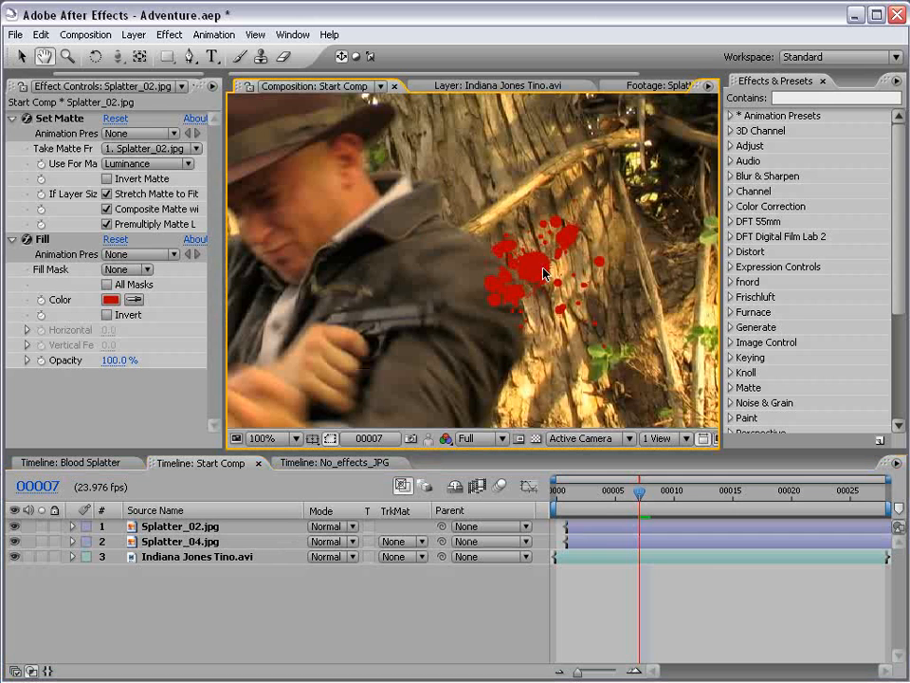
scroll(543, 273, up, 1)
scroll(532, 276, down, 1)
drag(628, 292, 568, 302)
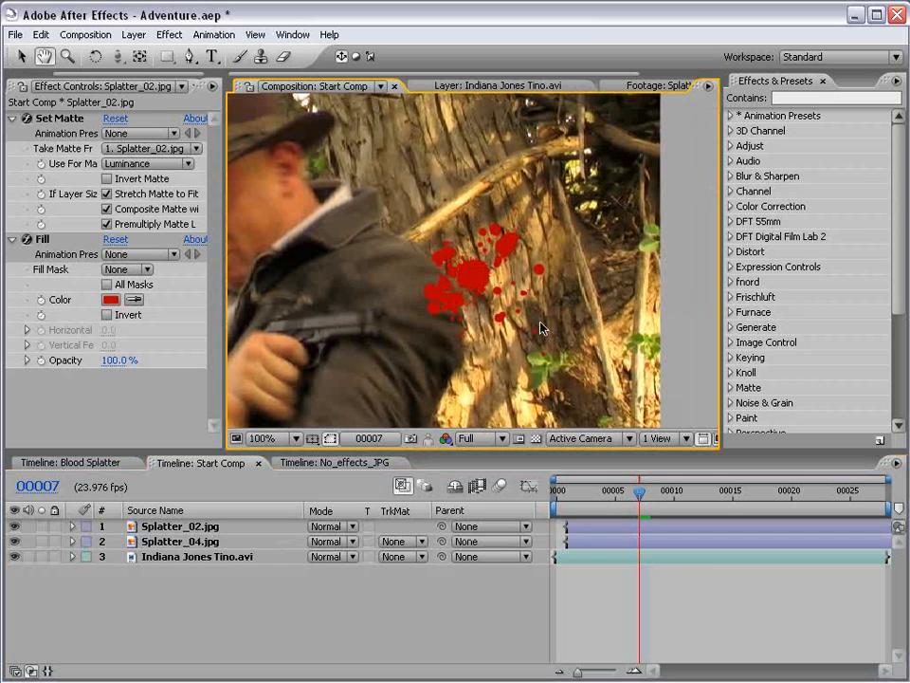
Step: Set the blending mode of both Splatter_02.jpg and Splatter_04.jpg to Classic Color Burn and inspect the blend with the bark
click(202, 526)
shift+click(203, 540)
click(326, 528)
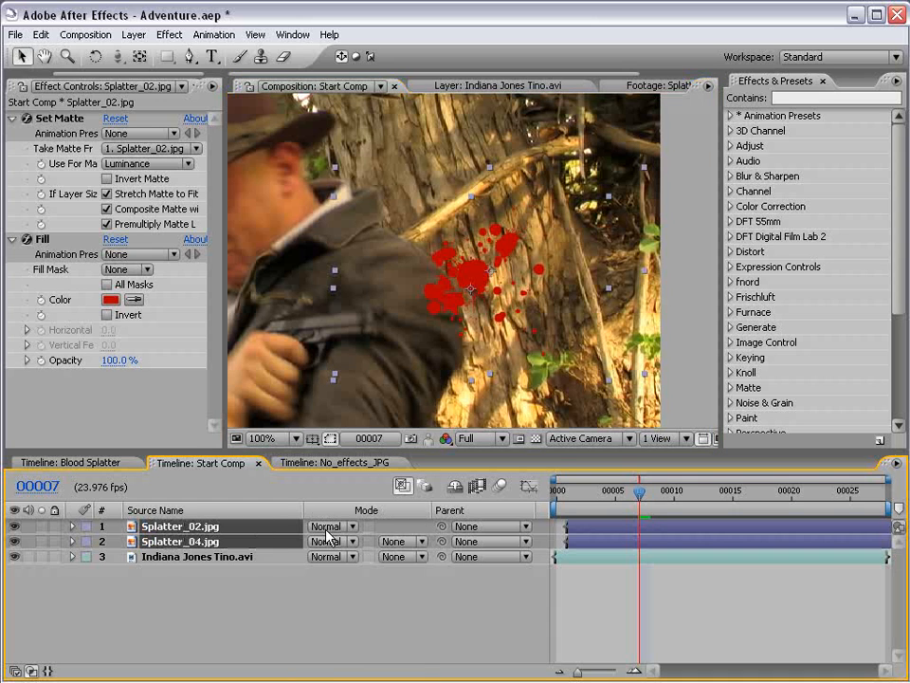
click(345, 644)
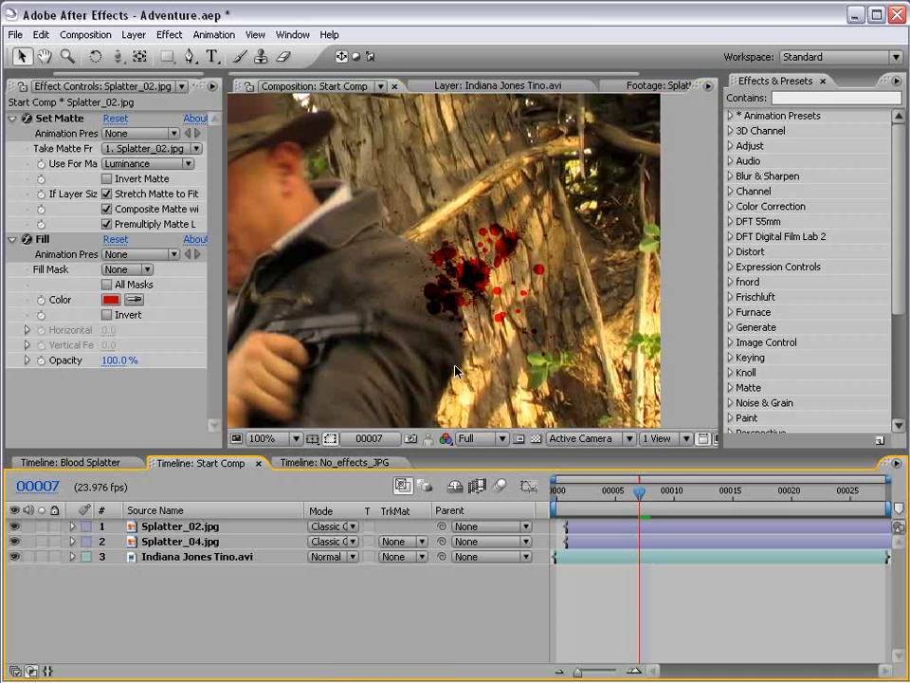
scroll(474, 346, up, 1)
drag(502, 314, 539, 240)
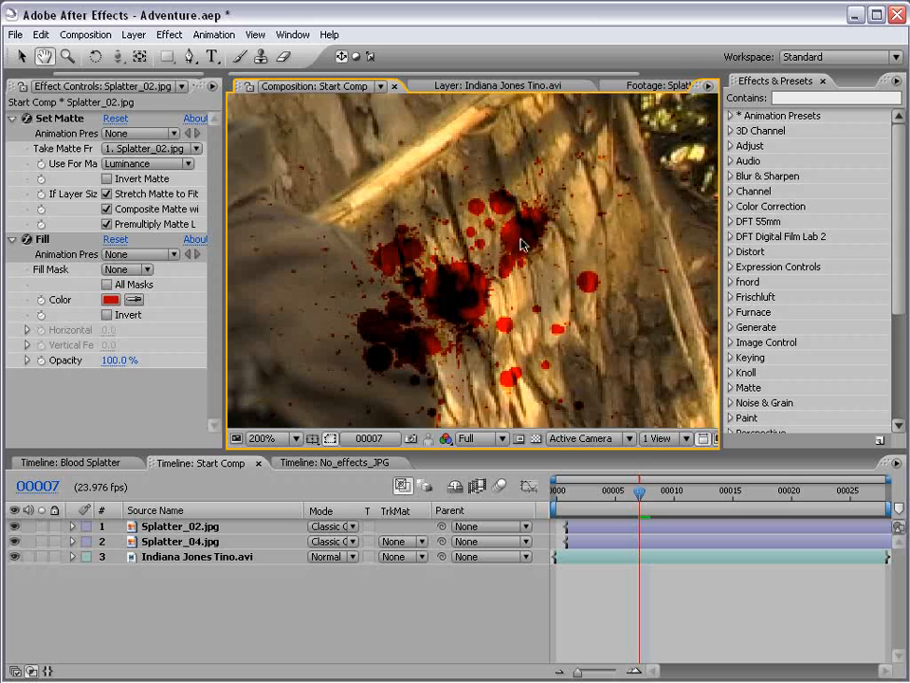
scroll(415, 302, down, 1)
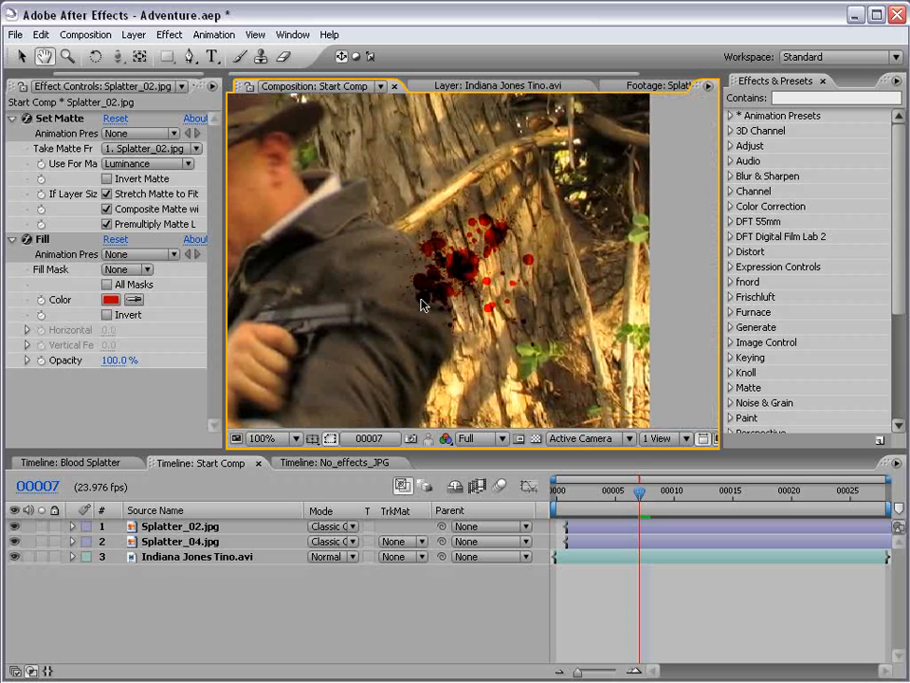
Step: Set the Fill effect's color on Splatter_04.jpg to a brighter red
key(v)
click(193, 591)
click(196, 543)
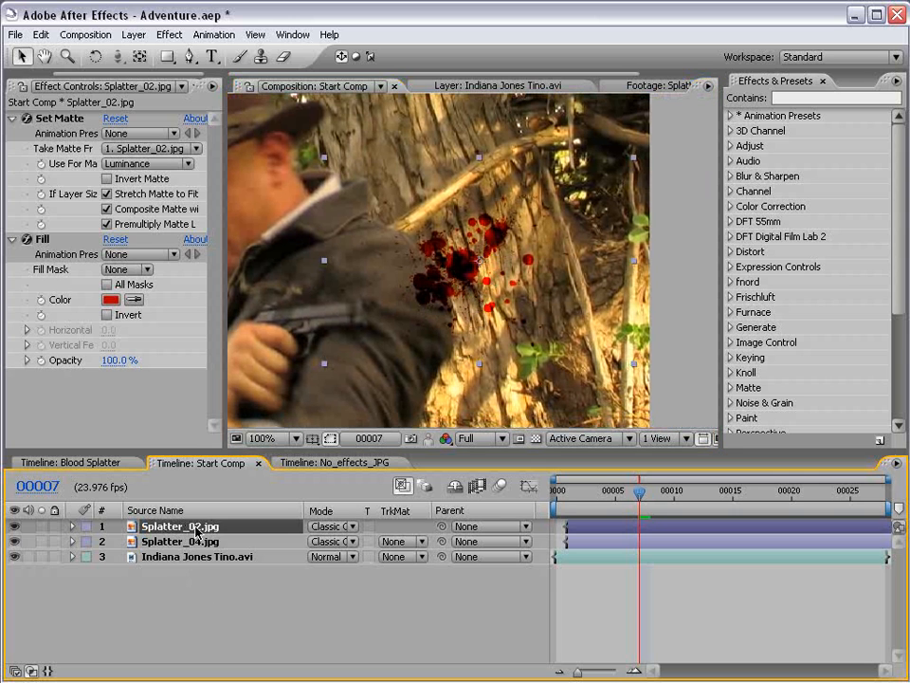
click(111, 300)
drag(550, 397, 581, 379)
key(Return)
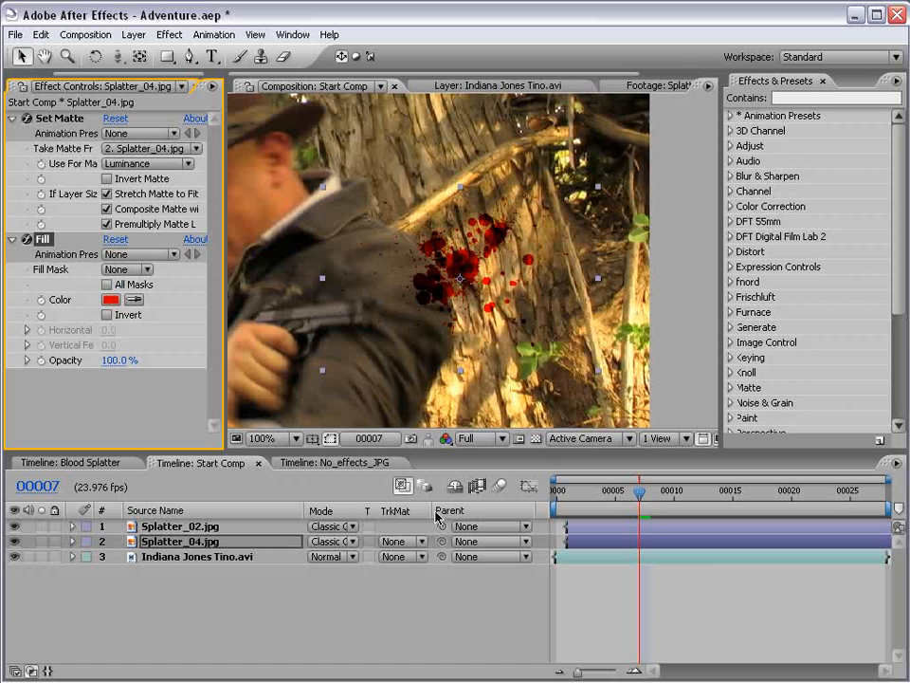
click(488, 589)
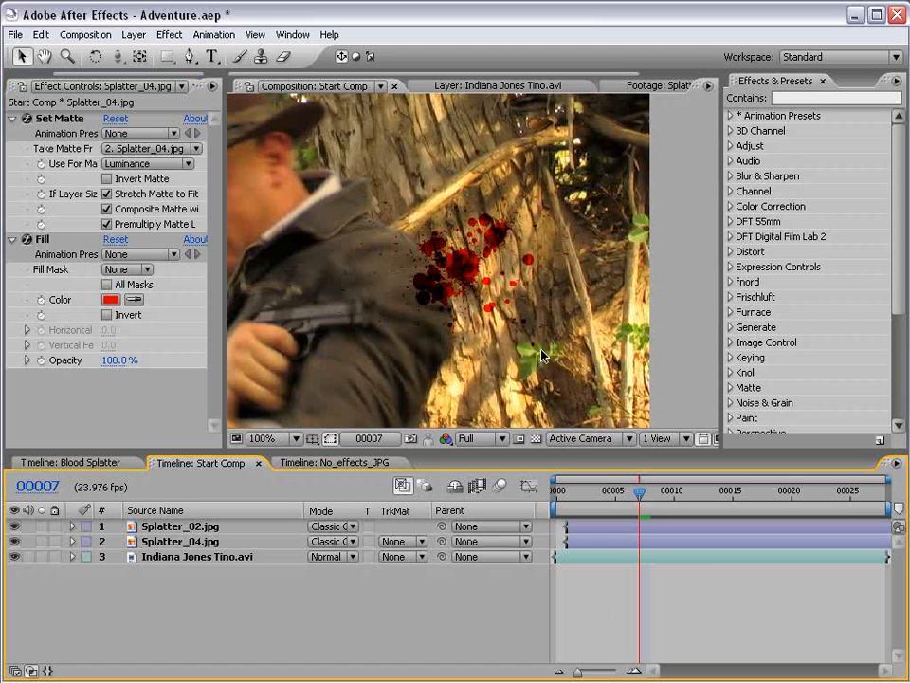
Step: Shift Splatter_02.jpg and Splatter_04.jpg together in time so both start at frame 4, and preview the shot
scroll(531, 347, down, 1)
key(h)
drag(452, 311, 469, 320)
drag(634, 497, 566, 493)
click(570, 528)
shift+click(584, 538)
click(643, 585)
key(space)
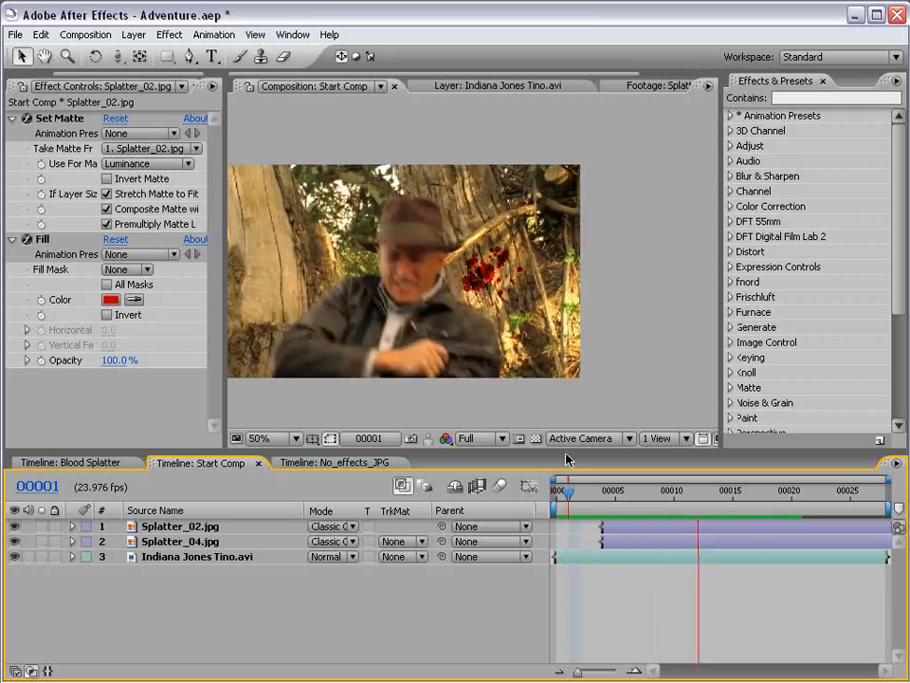
Step: Check the splatter at frame 22 of Start Comp and compare it with the Blood Splatter comp around frame 8
drag(582, 494, 815, 494)
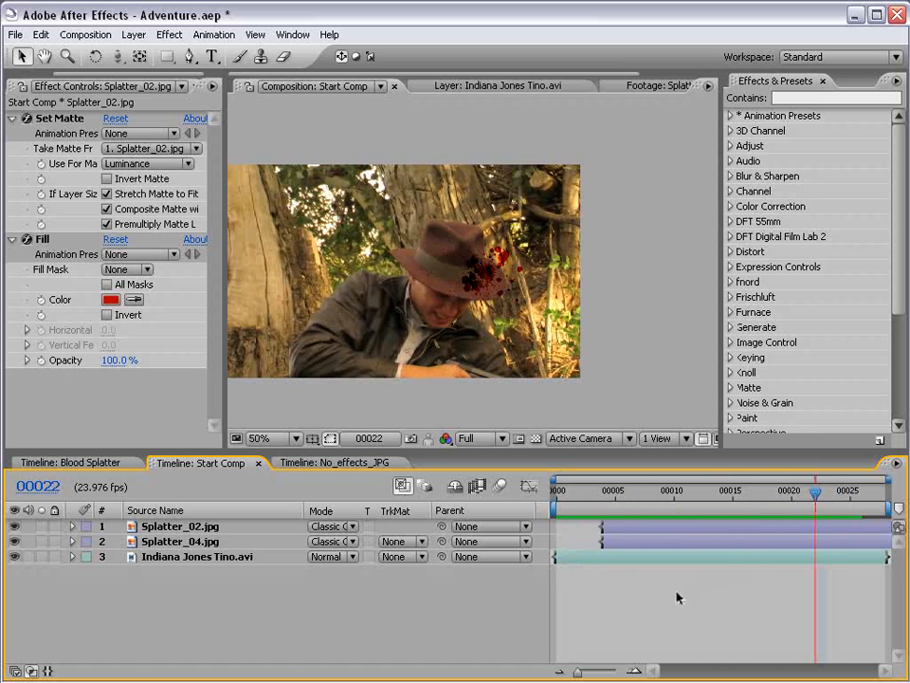
click(94, 464)
click(698, 495)
mouse_move(699, 495)
mouse_down()
mouse_move(754, 494)
mouse_move(644, 494)
mouse_move(693, 502)
mouse_up()
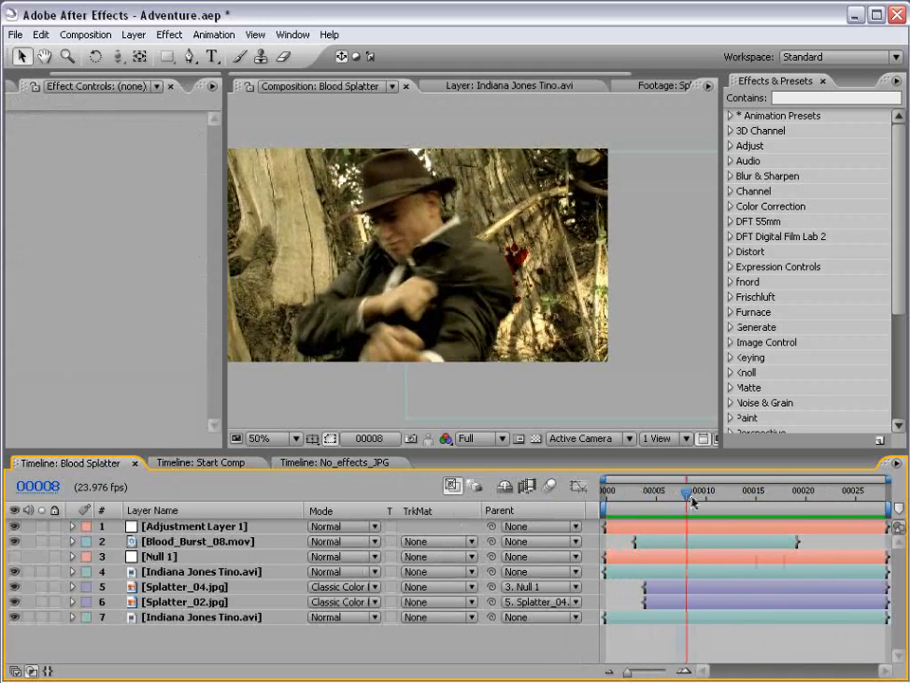
click(200, 462)
Step: Examine the splatter's placement on the tree at frame 4 of Start Comp, both up close and in the full frame
drag(595, 491, 607, 491)
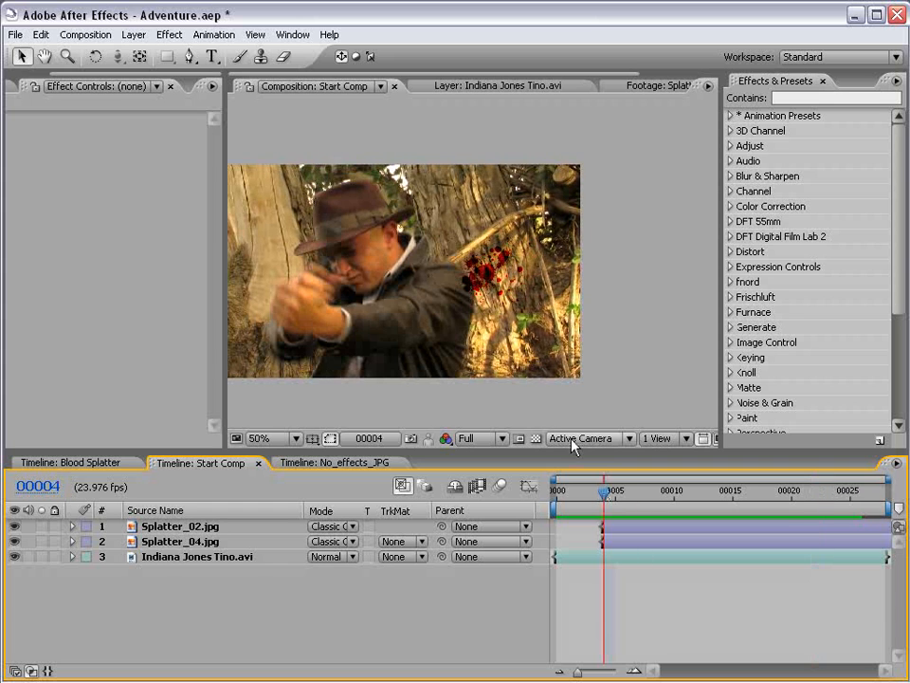
scroll(463, 299, up, 1)
key(space)
drag(492, 333, 520, 329)
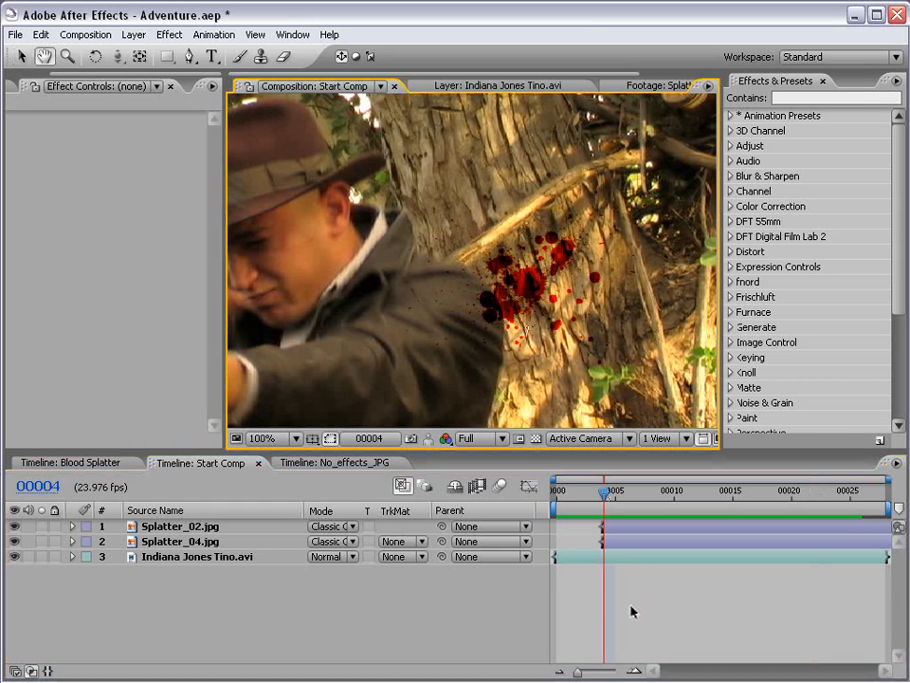
click(634, 612)
scroll(439, 286, down, 1)
drag(446, 295, 482, 299)
click(630, 591)
key(v)
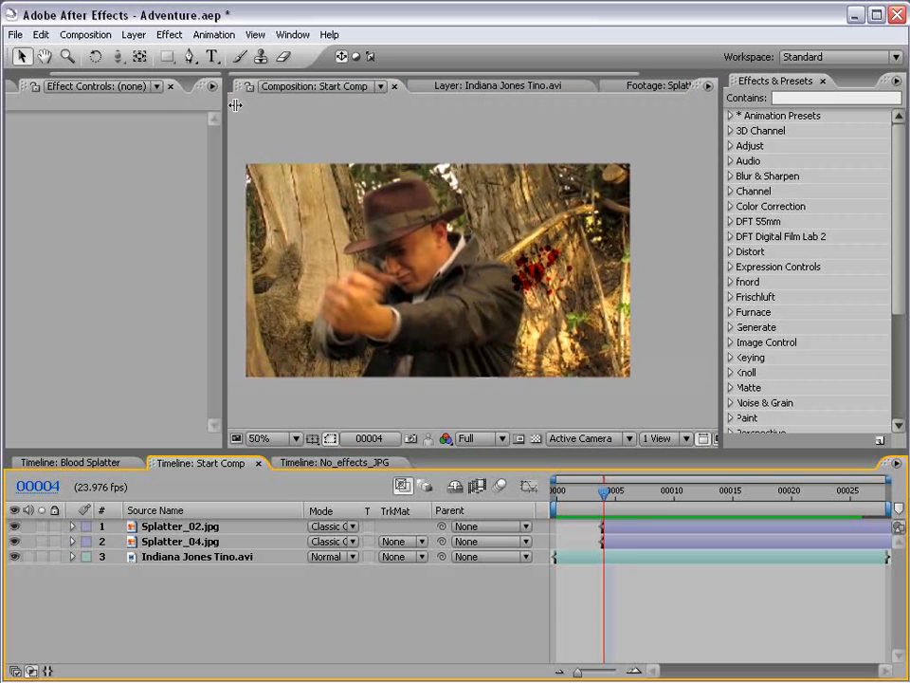
Step: Add a new null object to Start Comp
click(134, 35)
mouse_move(142, 54)
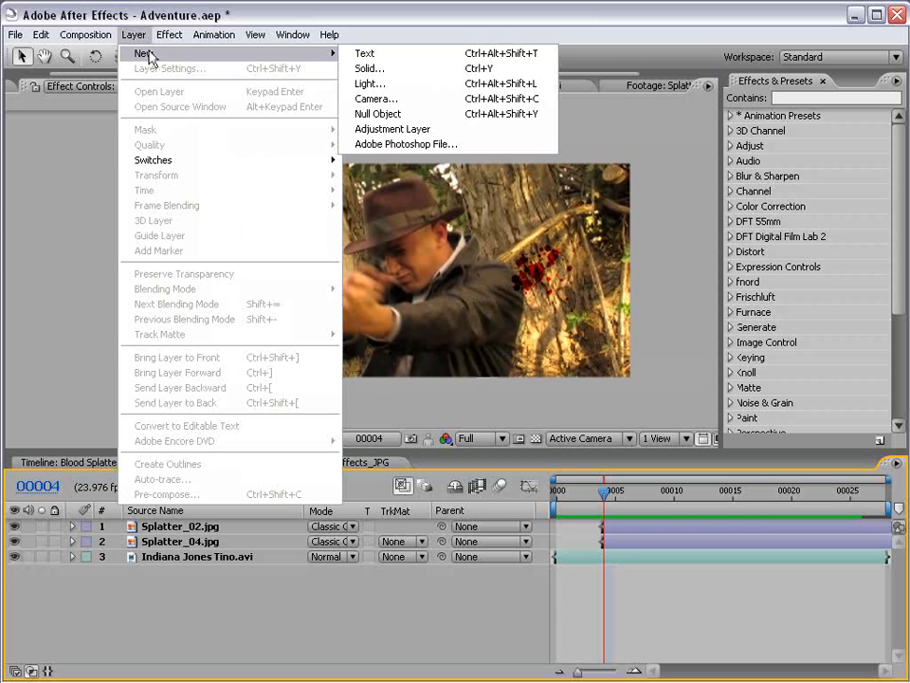
click(392, 114)
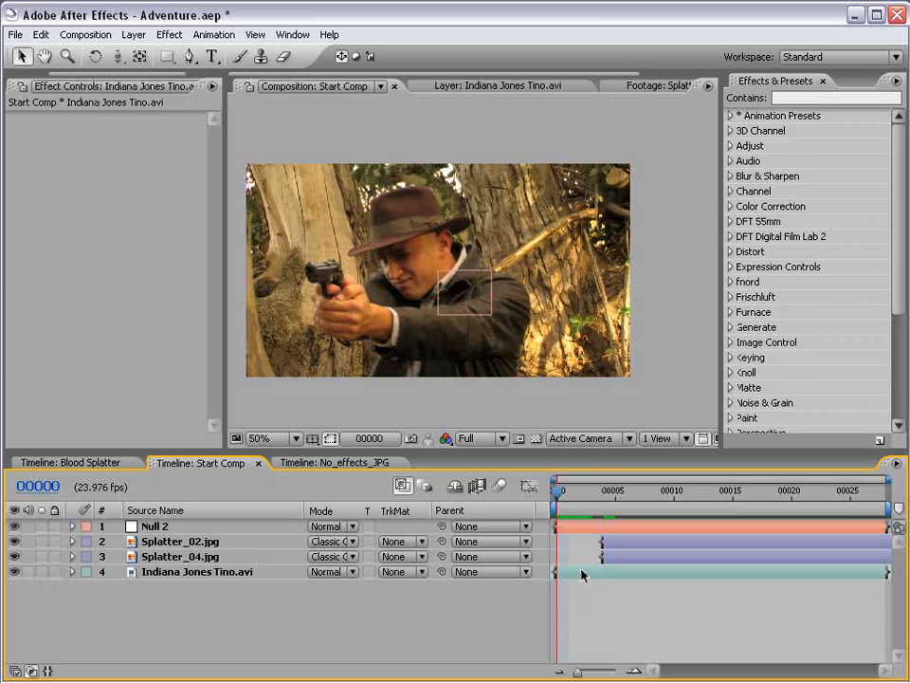
Step: Open the Indiana Jones Tino.avi layer for viewing, display the Tracker Controls, and widen the layer viewer
double_click(581, 573)
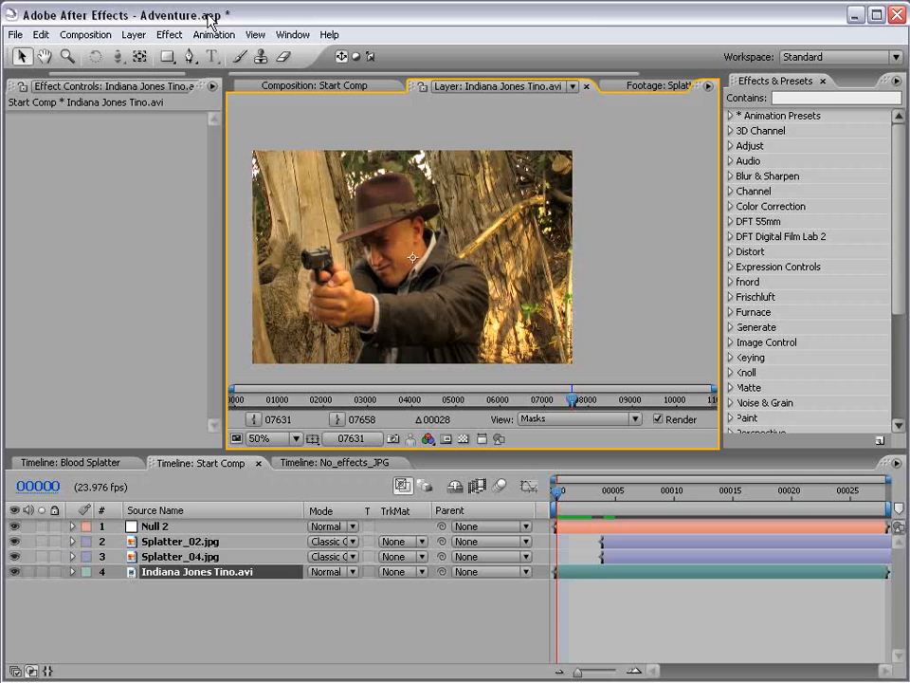
click(290, 34)
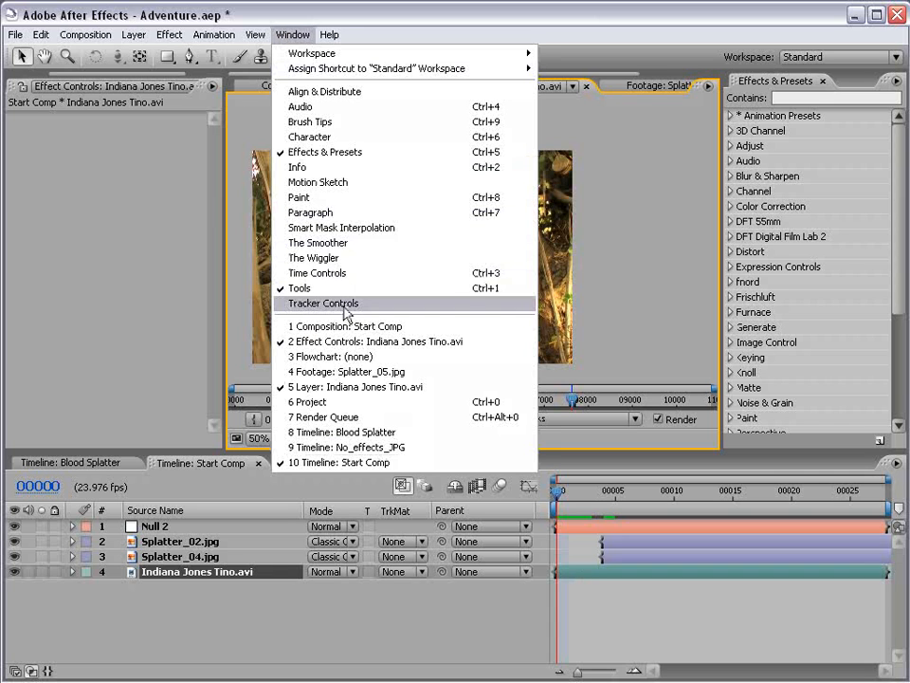
click(347, 305)
drag(314, 176, 75, 175)
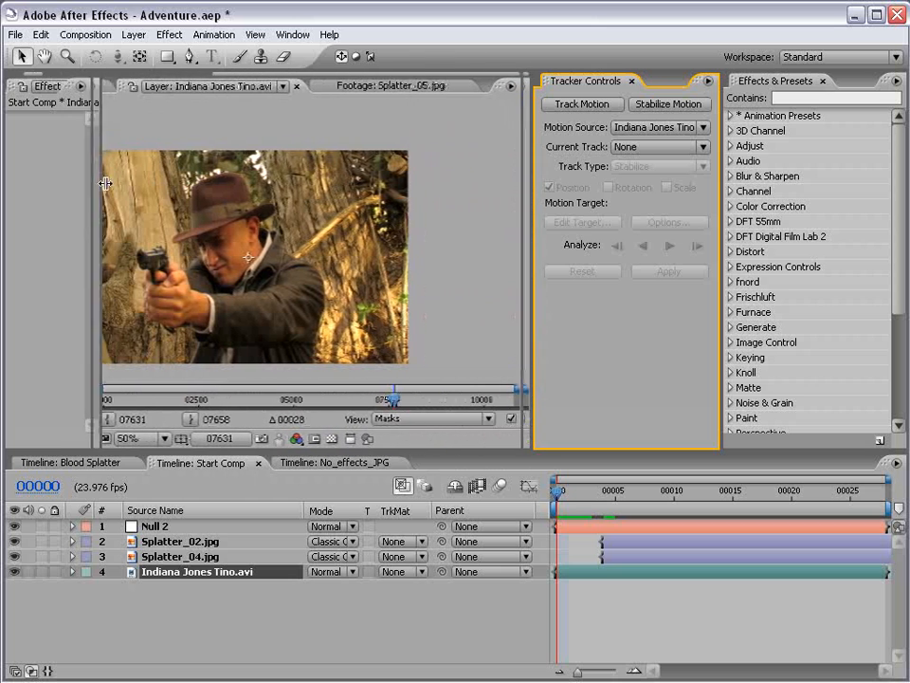
Step: Create a motion track on Indiana Jones Tino.avi with Rotation tracking enabled in addition to Position
key(h)
scroll(295, 234, up, 1)
drag(321, 189, 265, 242)
key(v)
click(576, 106)
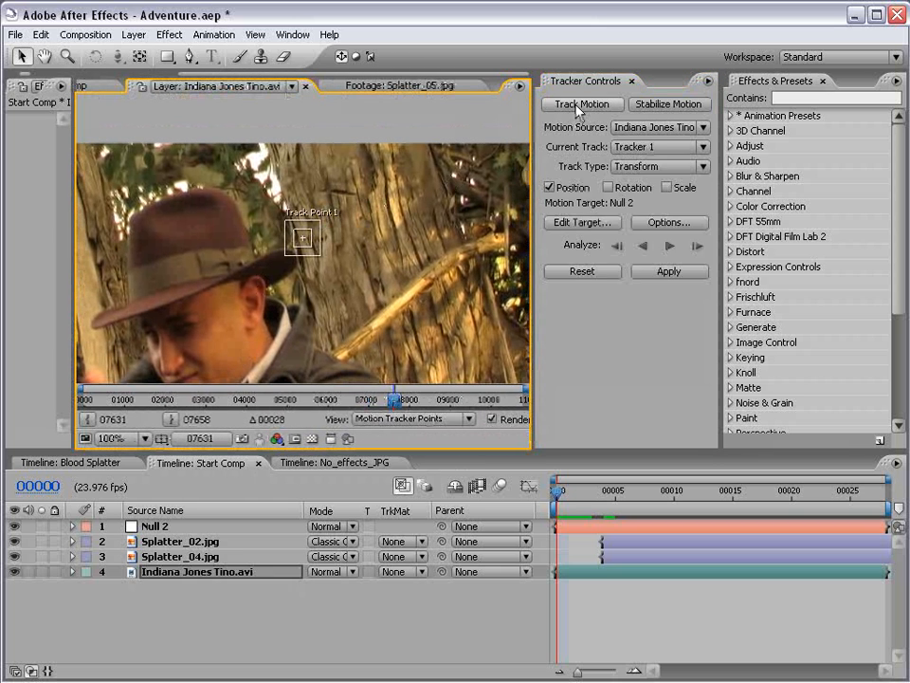
click(608, 187)
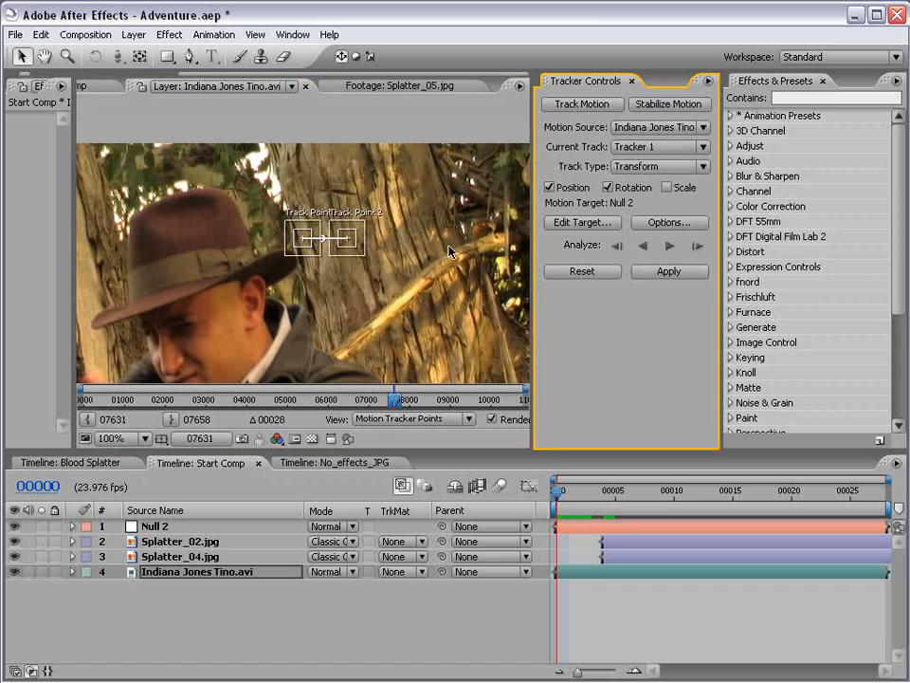
Step: Place Track Point 2 on the branch and Track Point 1 on the dark mark high on the trunk, with wider feature and search regions
drag(353, 251, 427, 319)
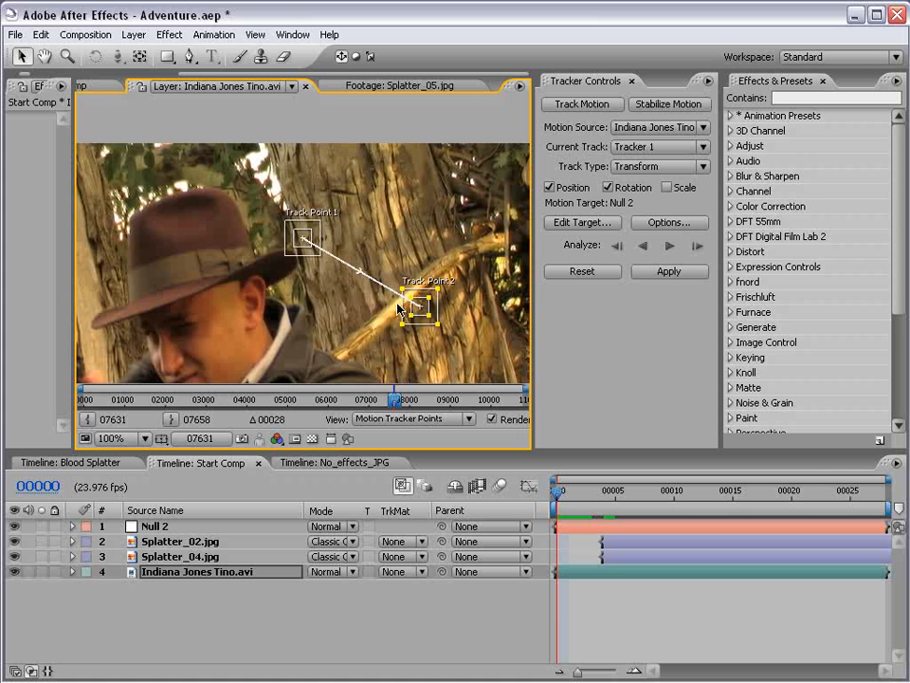
drag(400, 309, 291, 256)
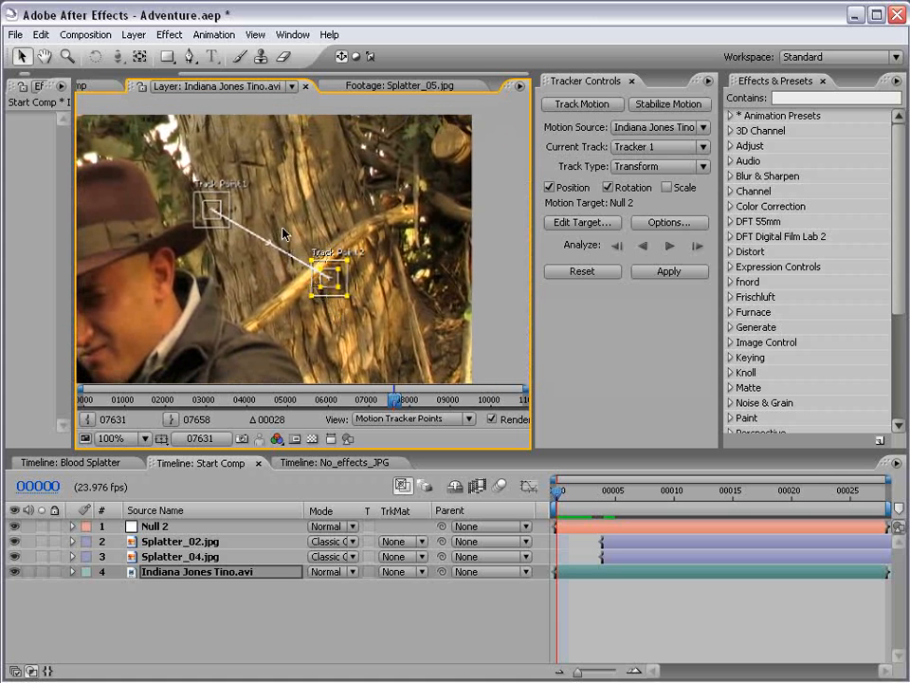
drag(211, 210, 276, 185)
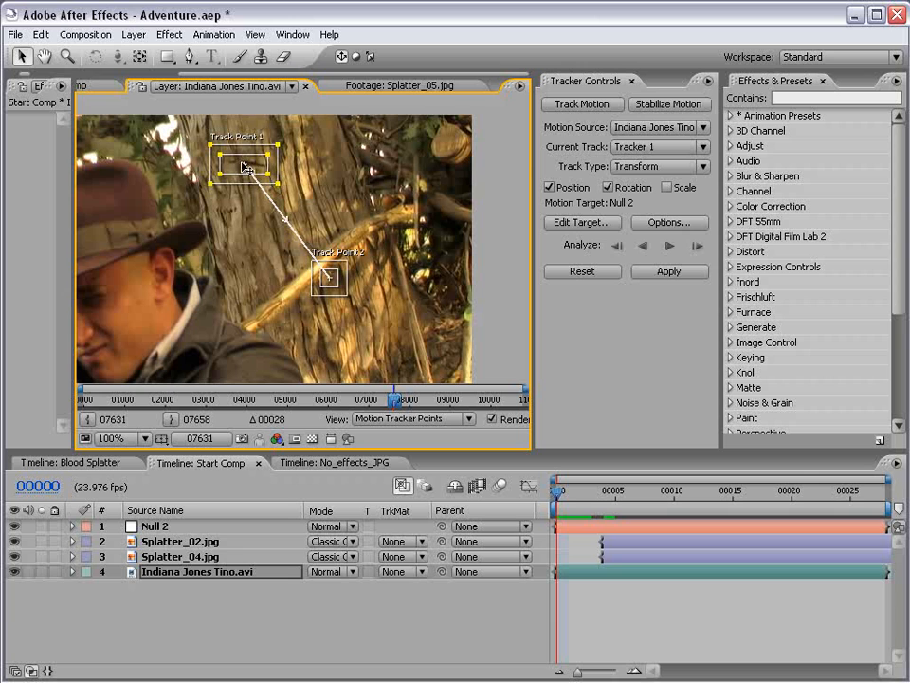
Step: Scrub the footage to check the tracking features, return to frame 0, and nudge Track Point 1 to center on the trunk's dark mark
click(552, 495)
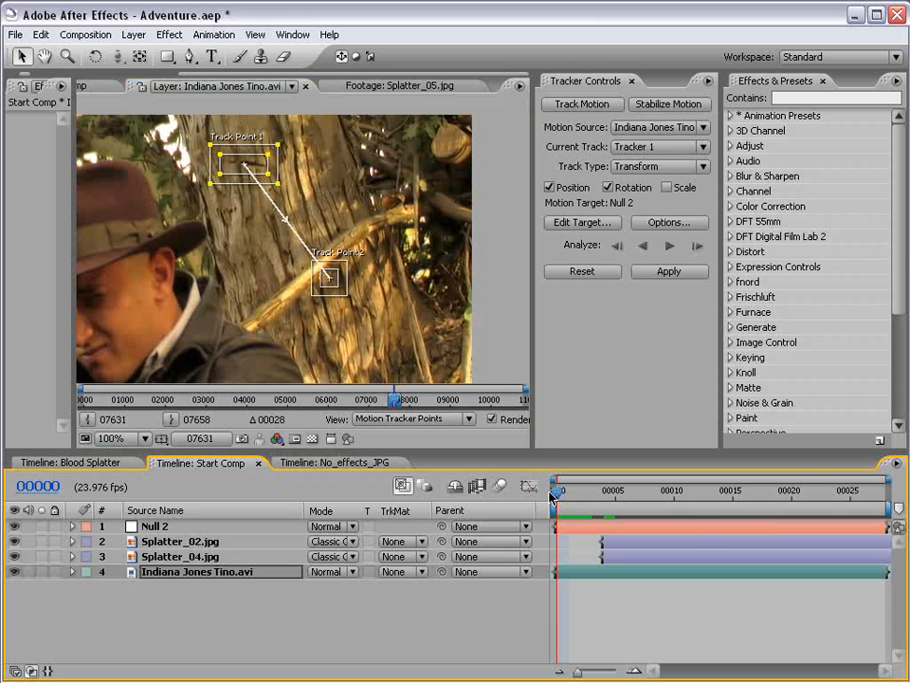
drag(564, 500, 528, 499)
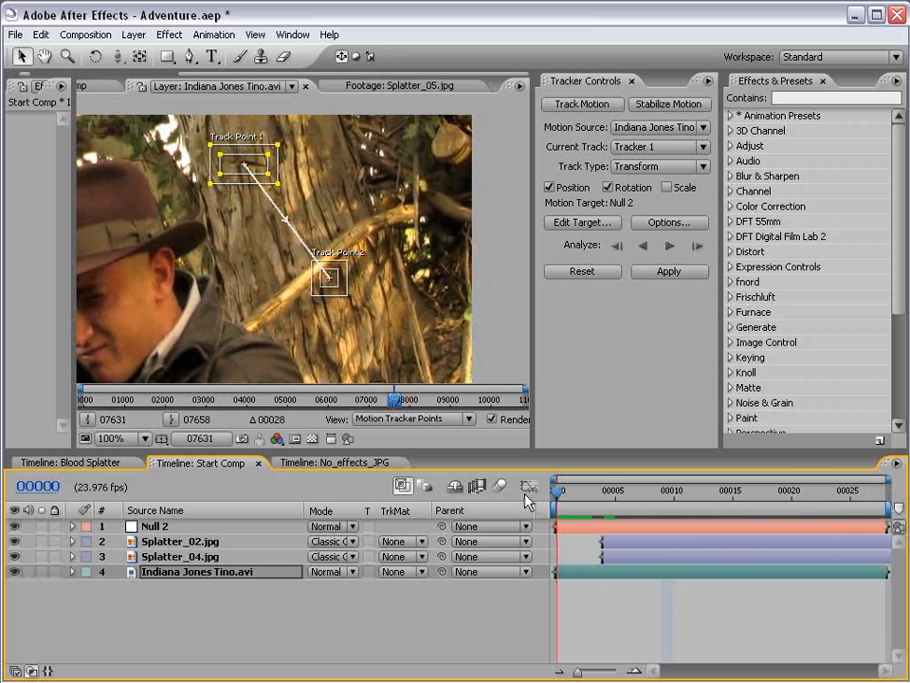
drag(256, 171, 262, 169)
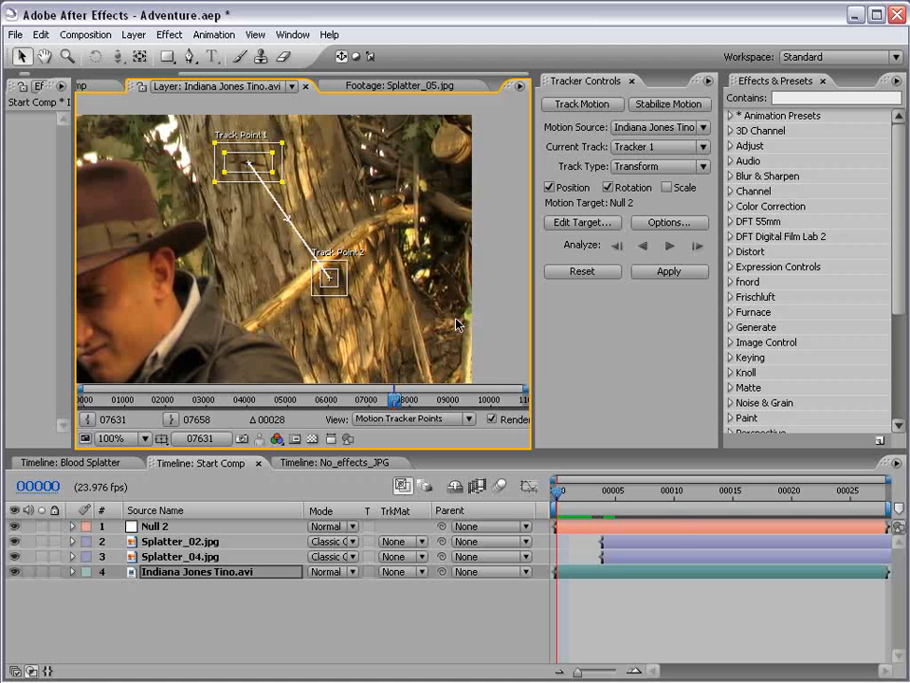
drag(618, 499, 518, 502)
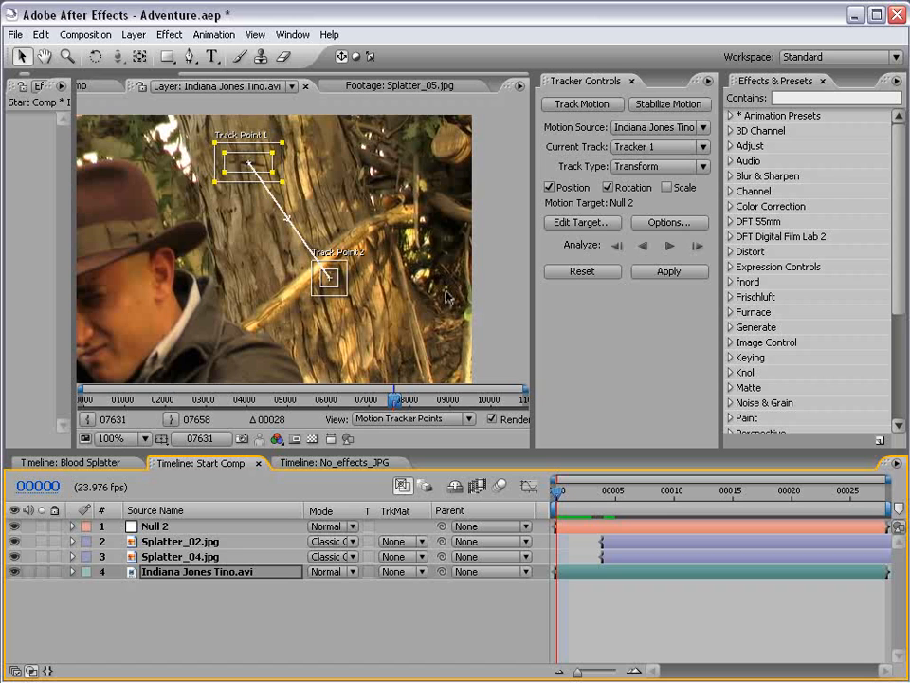
Step: Move Track Point 2 to the bright branch tip near the footage's right edge and slightly enlarge its search region
drag(327, 279, 430, 290)
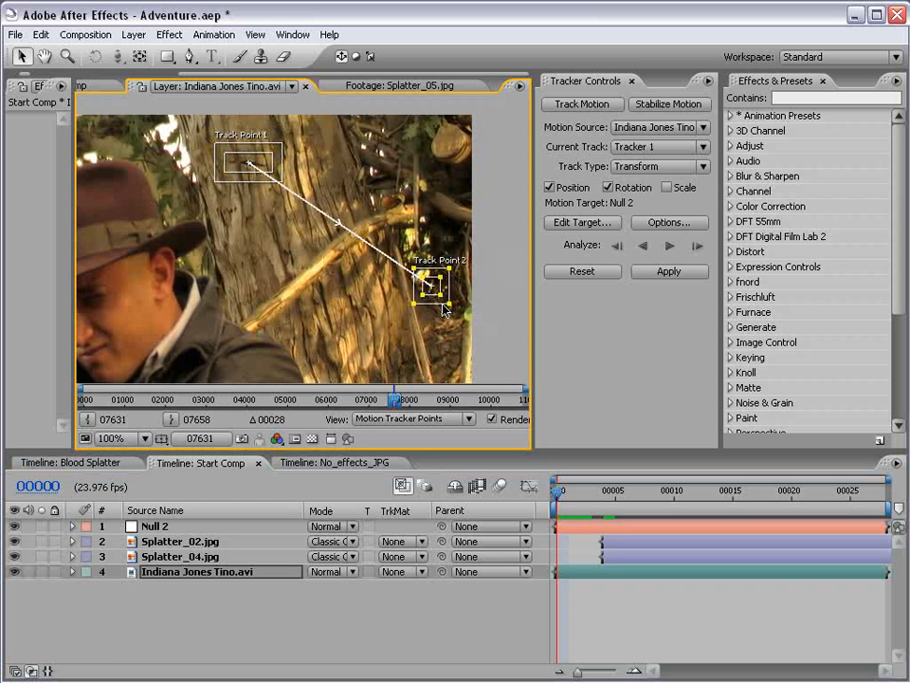
scroll(442, 306, up, 1)
drag(313, 248, 333, 260)
scroll(250, 262, down, 1)
drag(248, 233, 323, 283)
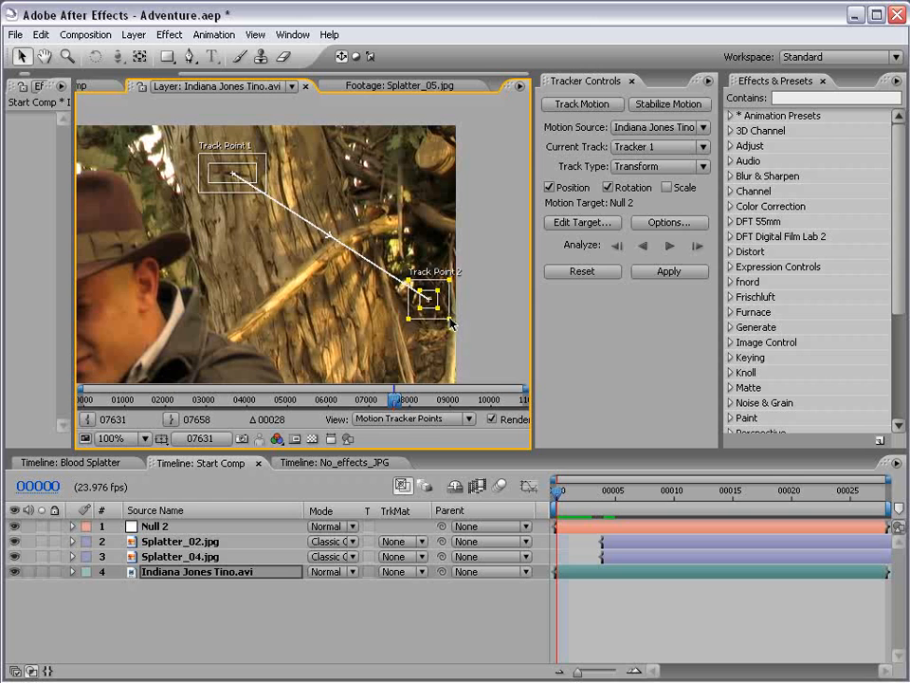
drag(287, 275, 335, 266)
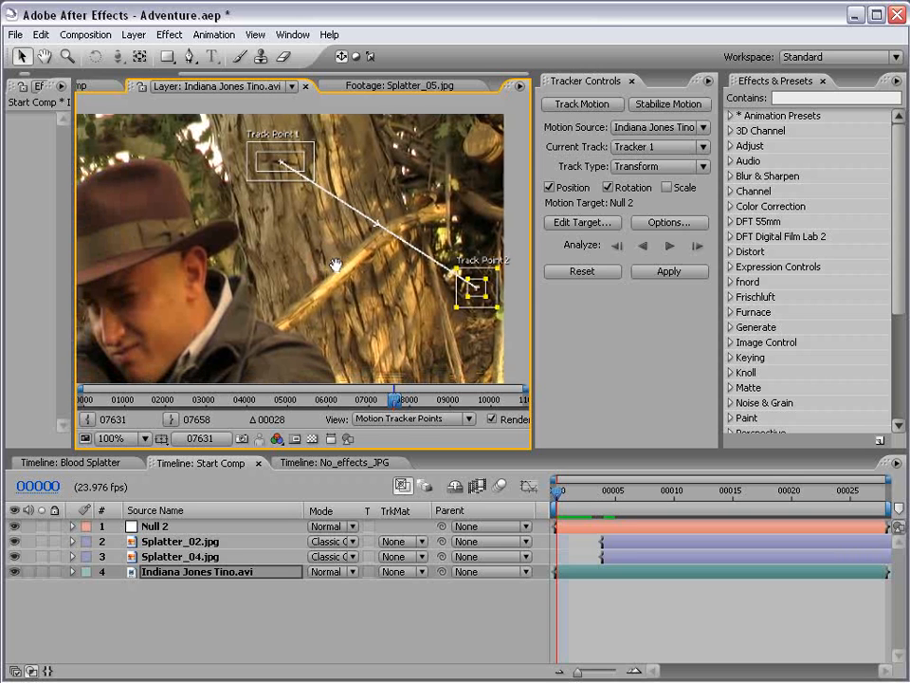
Step: Analyze both track points forward through the footage, return to frame 0, and set Null 2 as the motion target
click(669, 246)
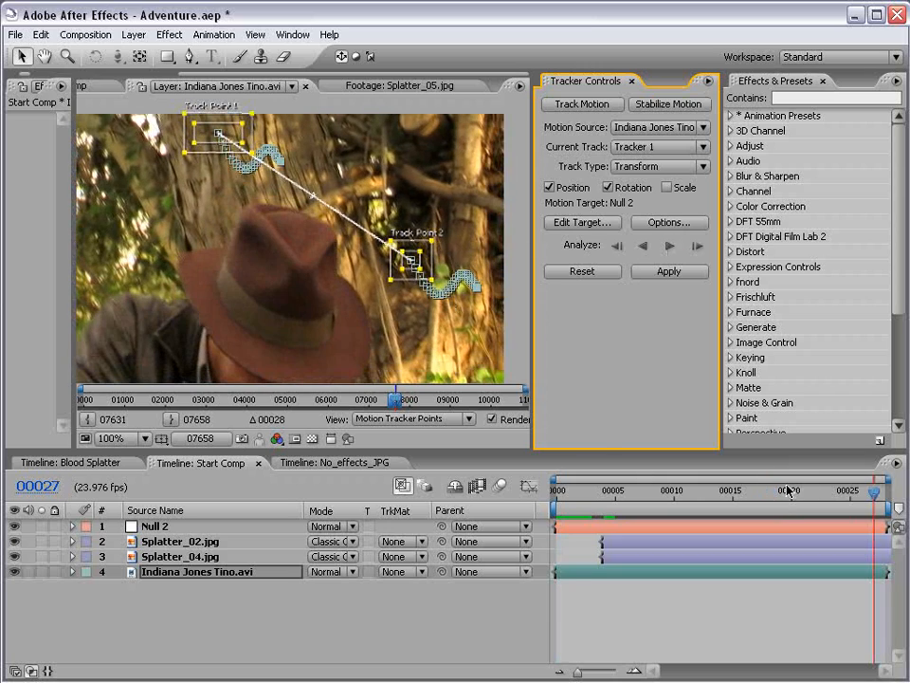
drag(860, 501, 557, 501)
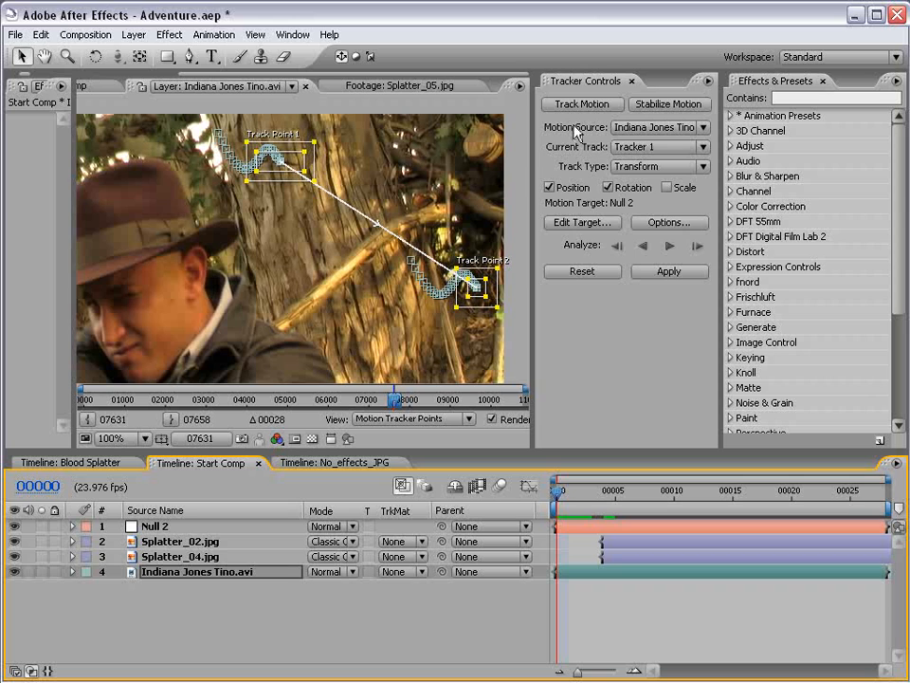
click(560, 223)
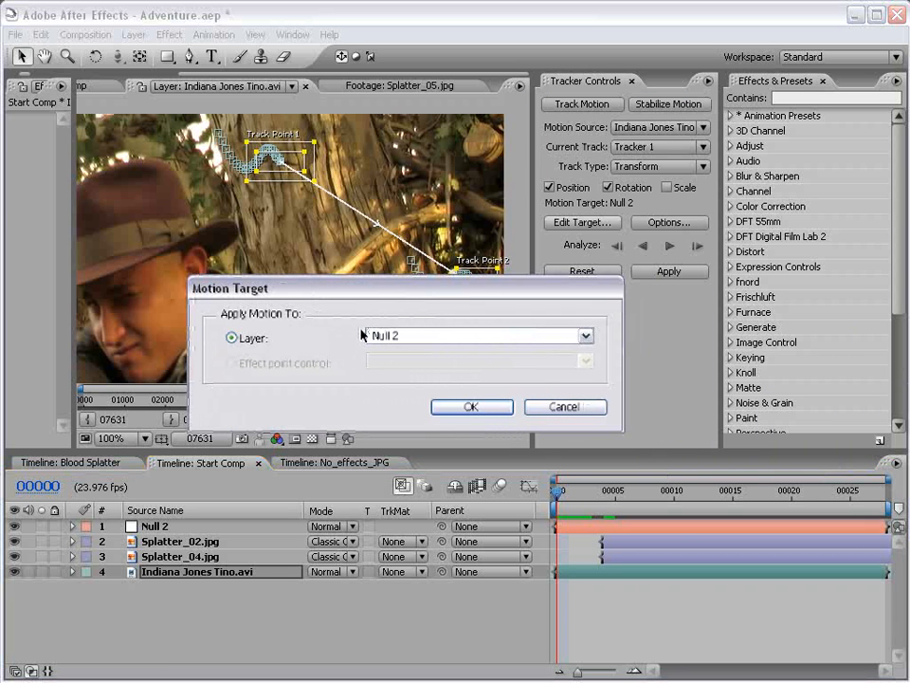
click(407, 336)
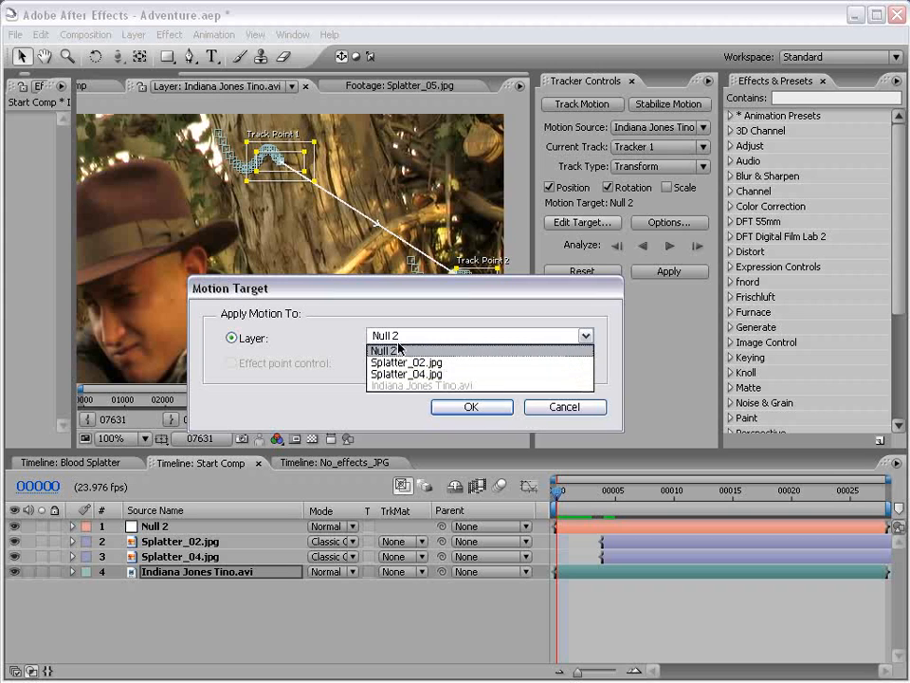
click(402, 351)
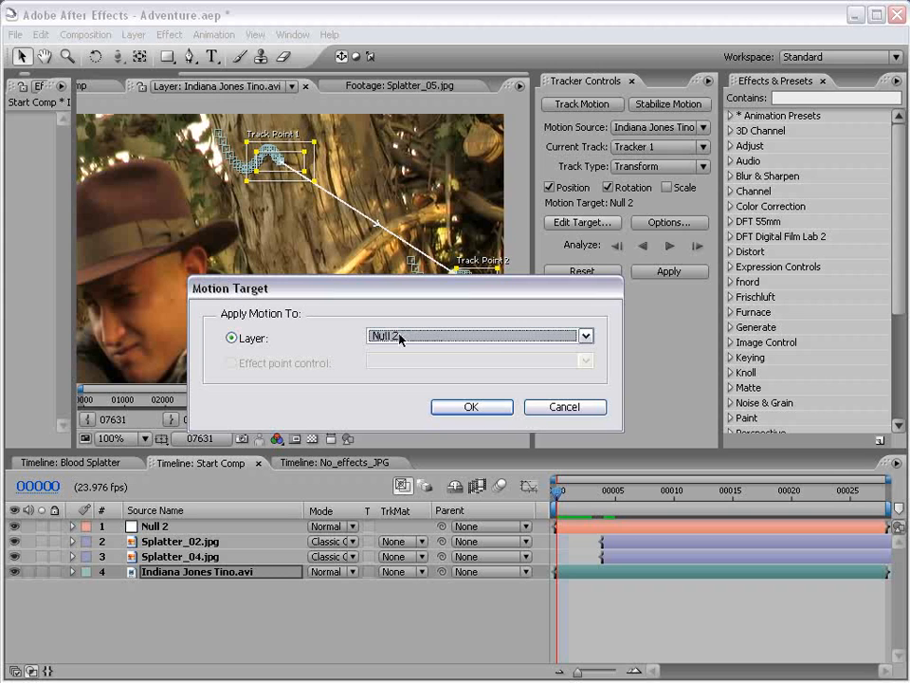
click(471, 406)
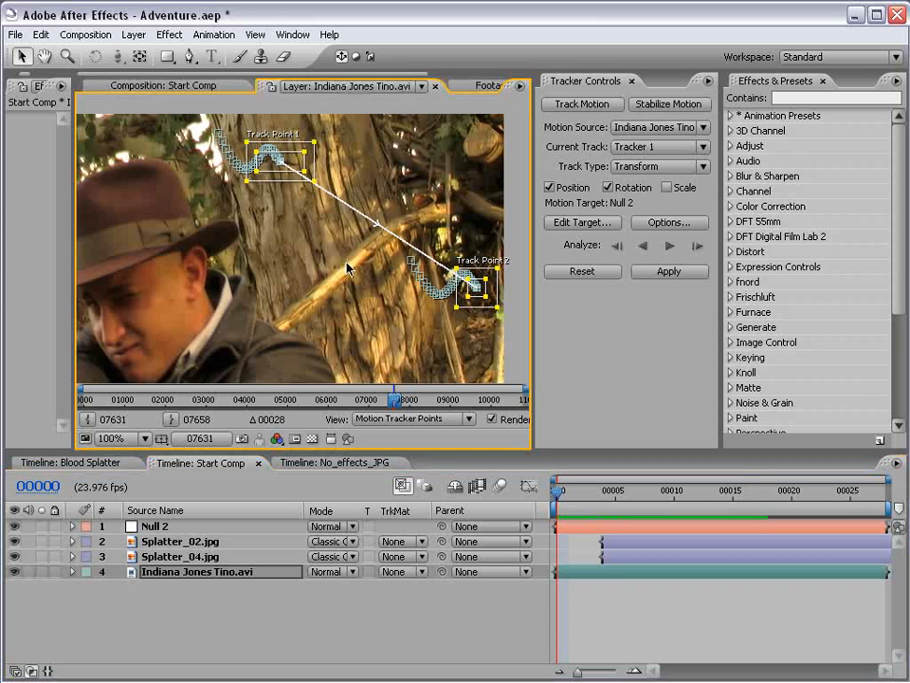
Step: Apply the tracking data to Null 2 in the X and Y dimensions and select the null
click(668, 272)
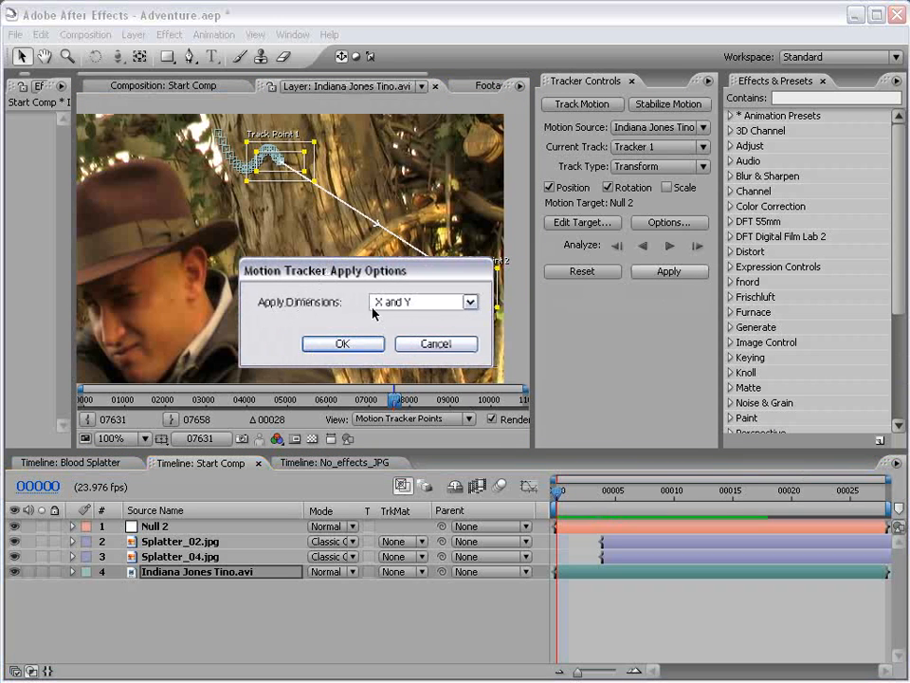
click(412, 302)
click(405, 318)
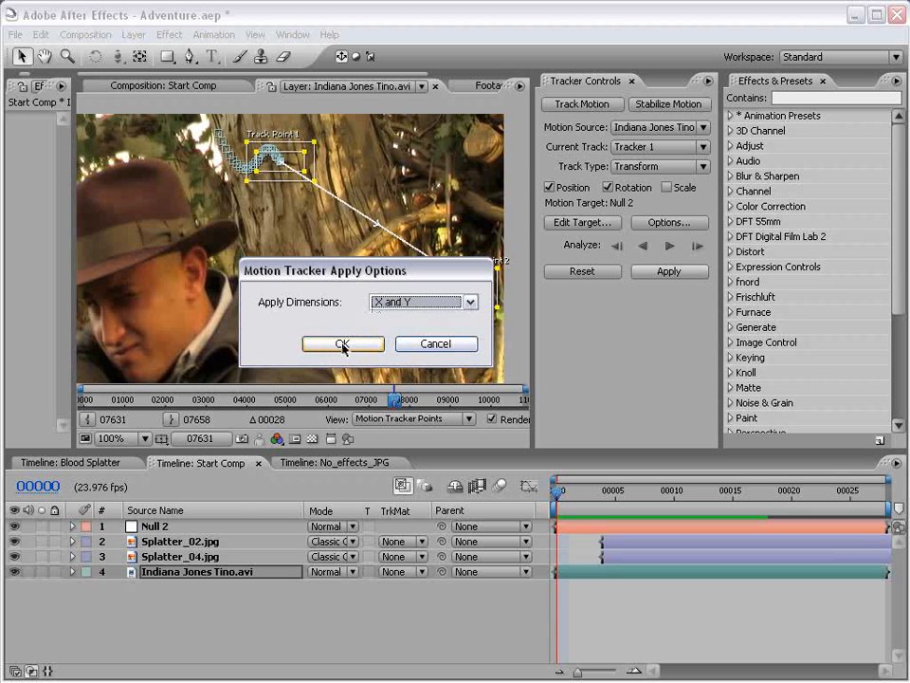
click(343, 345)
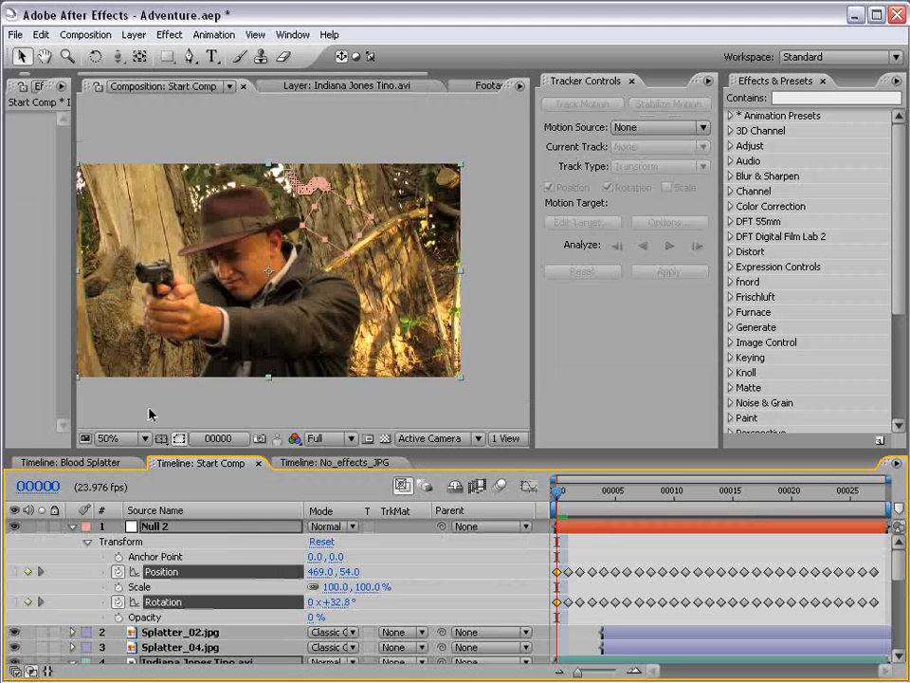
key(space)
drag(328, 238, 339, 272)
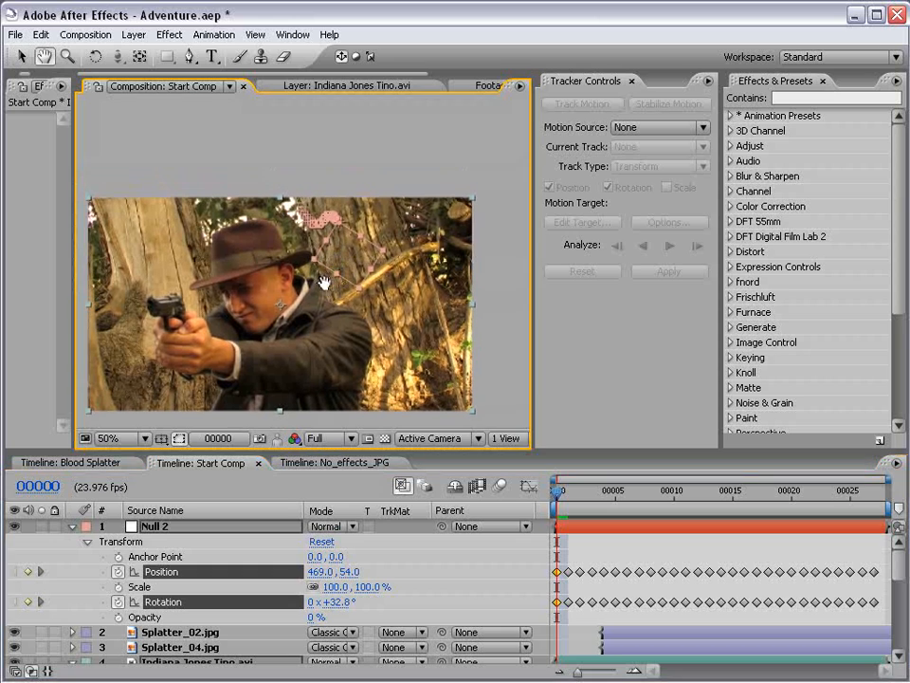
click(162, 529)
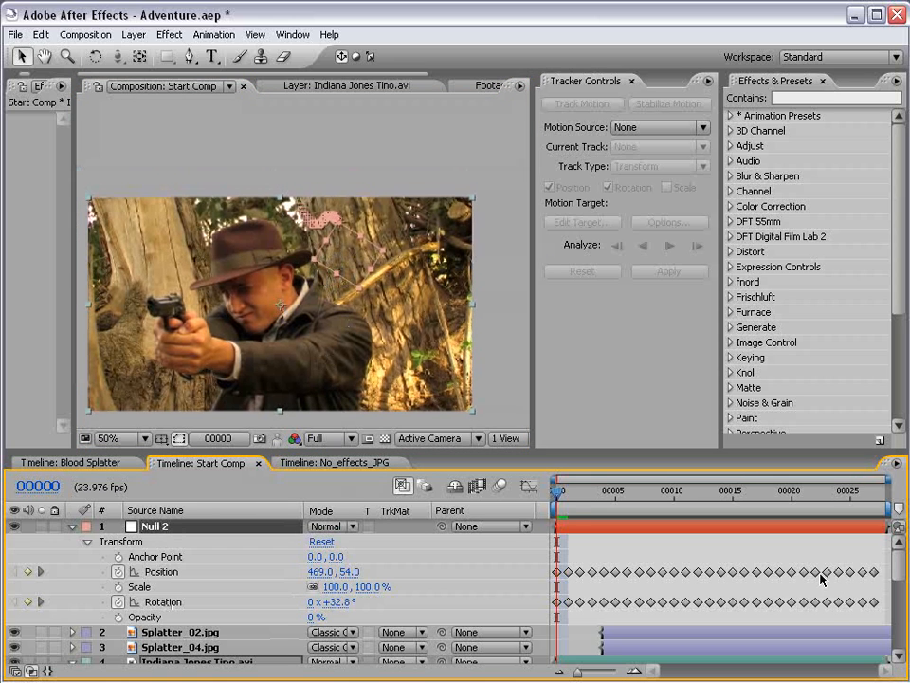
Step: At frame 4, parent Splatter_02.jpg and Splatter_04.jpg to Null 2
drag(560, 513, 602, 524)
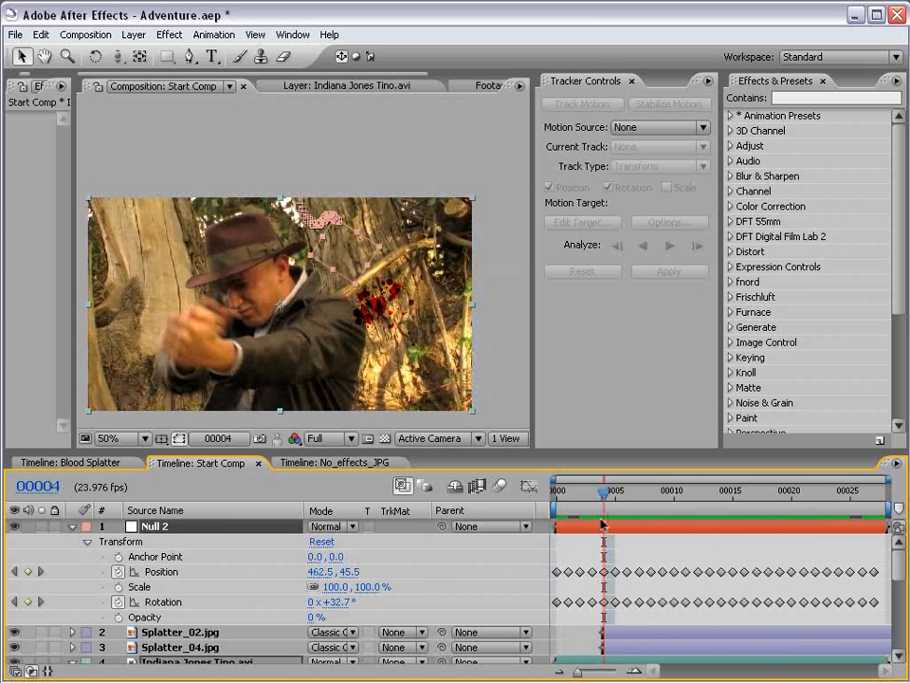
click(71, 531)
click(180, 542)
shift+click(173, 560)
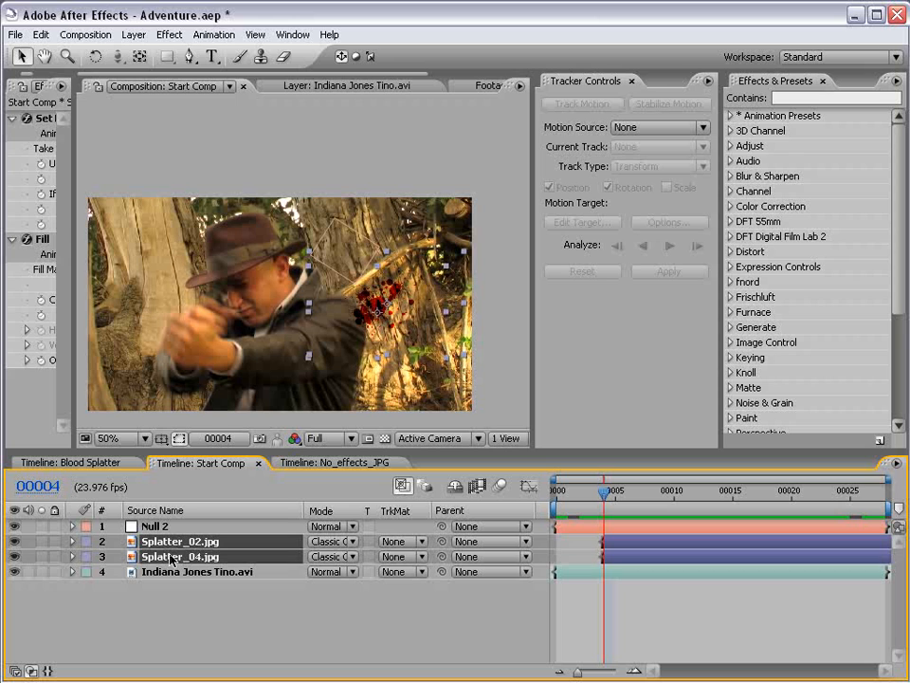
drag(441, 540, 158, 529)
click(642, 589)
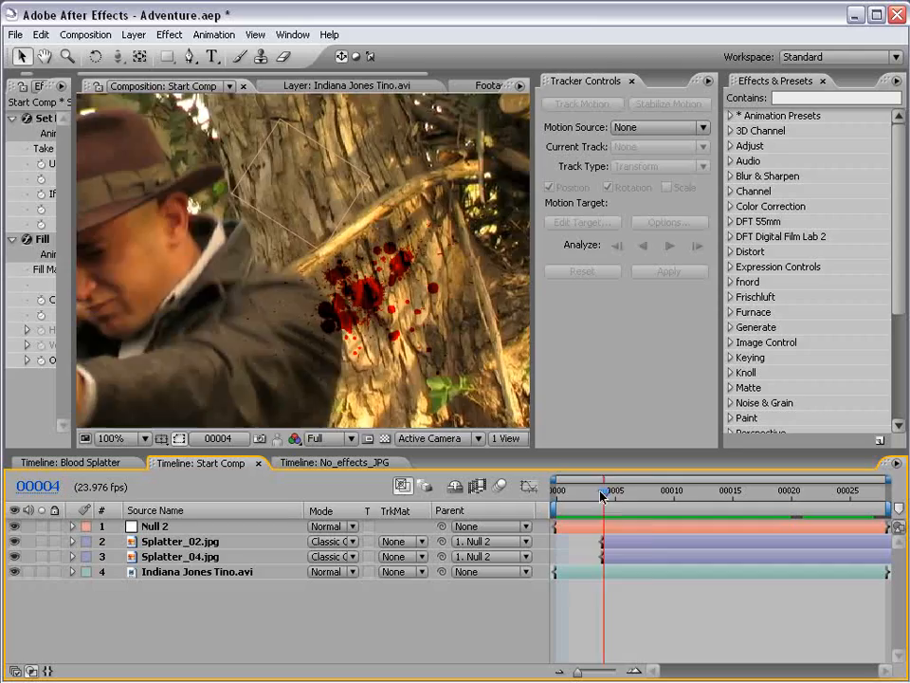
Step: Preview the comp to check how the parented splatter follows the tree
mouse_move(604, 495)
mouse_down()
mouse_move(839, 496)
mouse_move(604, 494)
mouse_up()
scroll(430, 327, down, 1)
key(space)
drag(309, 328, 375, 333)
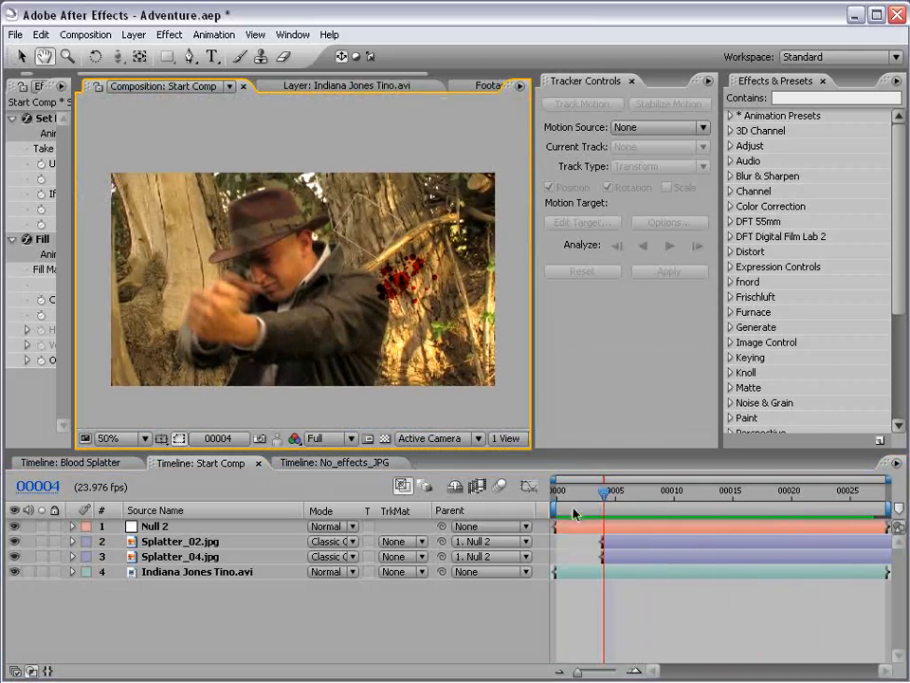
key(KP_0)
click(651, 583)
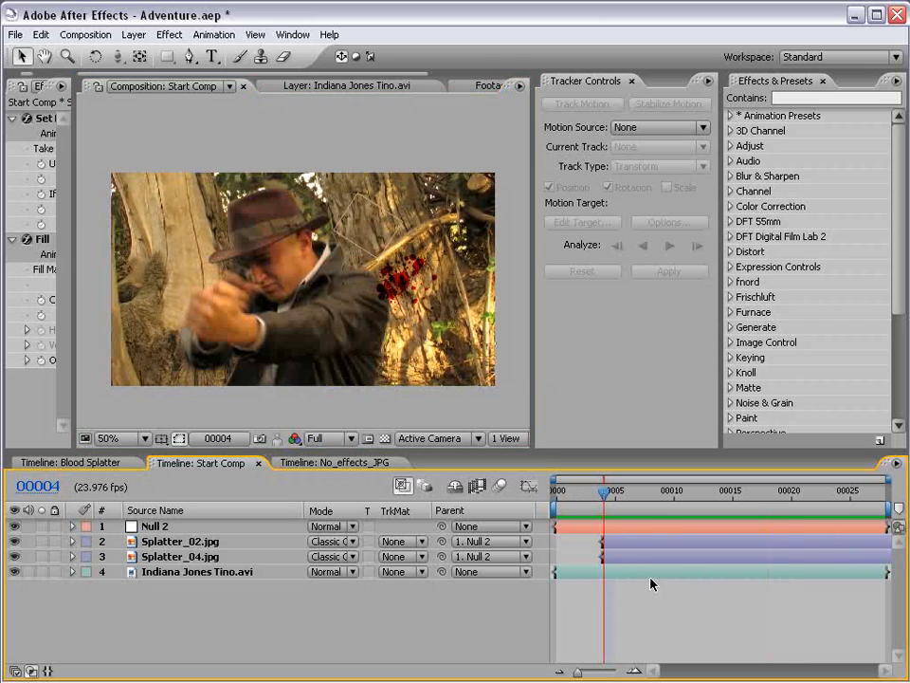
Step: Close the Tracker Controls and go to frame 11, where the actor passes in front of the splatter
click(631, 80)
drag(324, 222, 232, 222)
click(594, 494)
drag(594, 494, 684, 494)
click(156, 574)
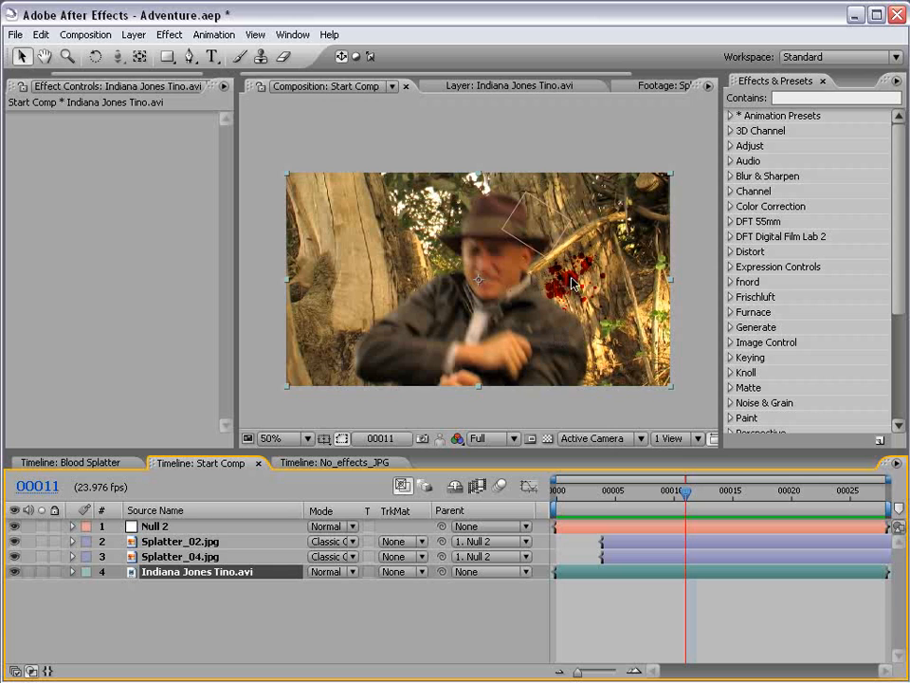
click(449, 627)
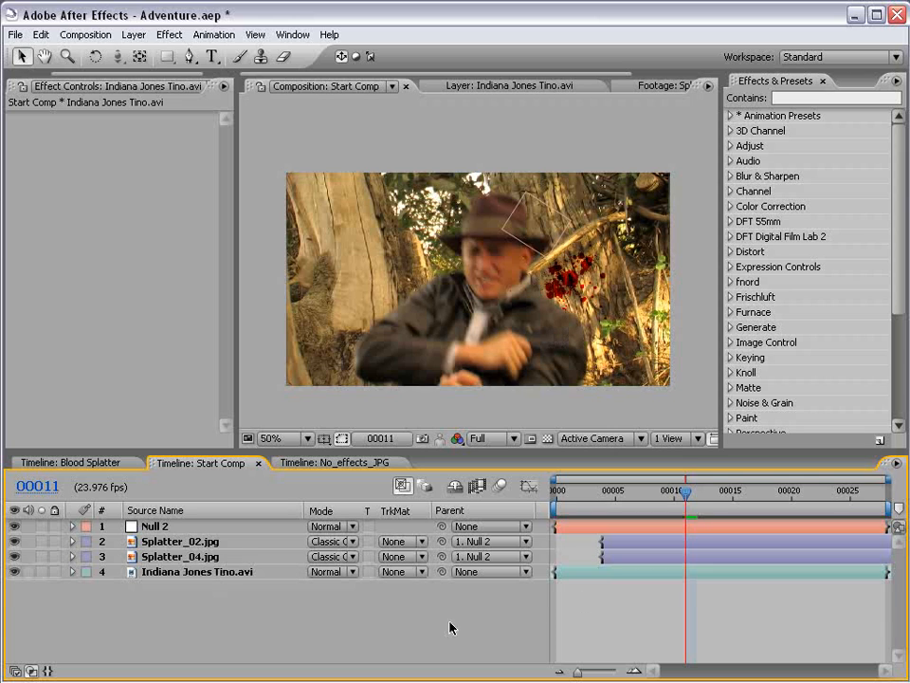
Step: Duplicate the Indiana Jones Tino.avi layer, move the copy above all other layers, and reveal its Opacity
click(169, 573)
click(41, 34)
click(55, 150)
drag(194, 576, 176, 524)
key(t)
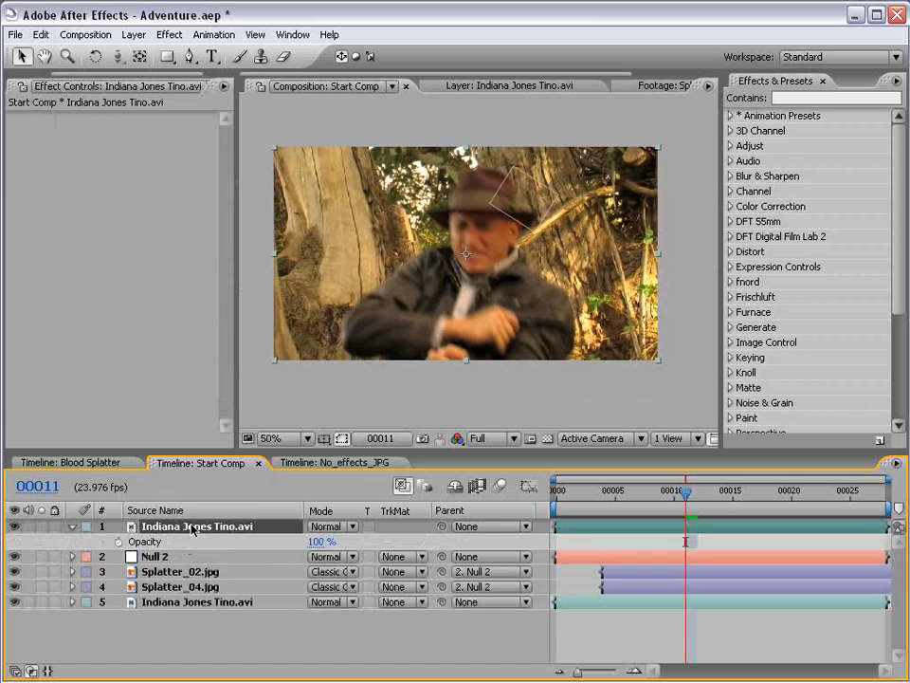
Step: Start a Pen mask on the top footage copy, tracing from below the frame up the arm and shoulder beside the splatter
click(189, 57)
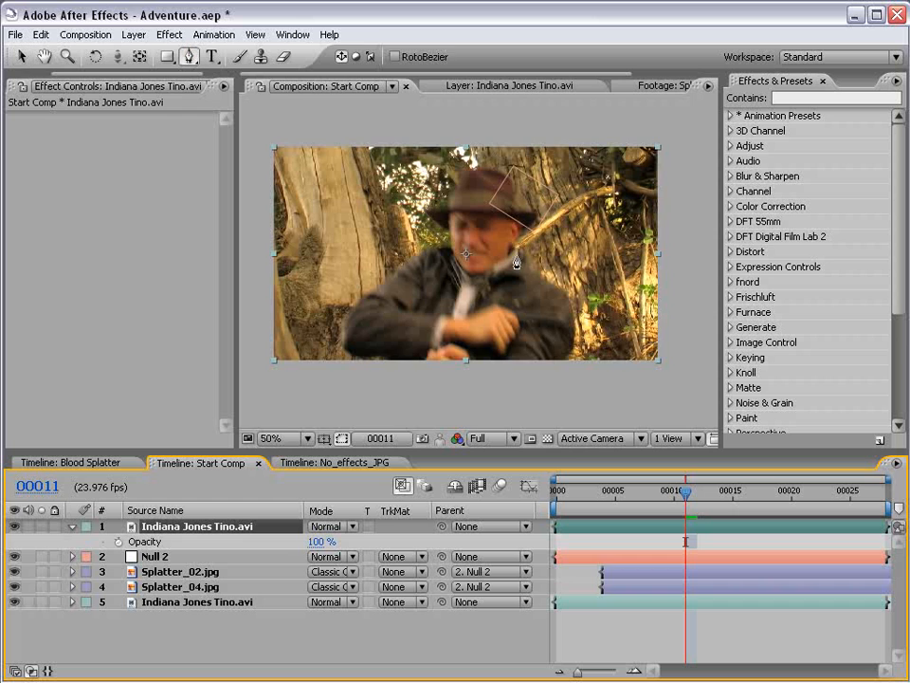
scroll(605, 307, up, 1)
key(space)
drag(589, 318, 470, 278)
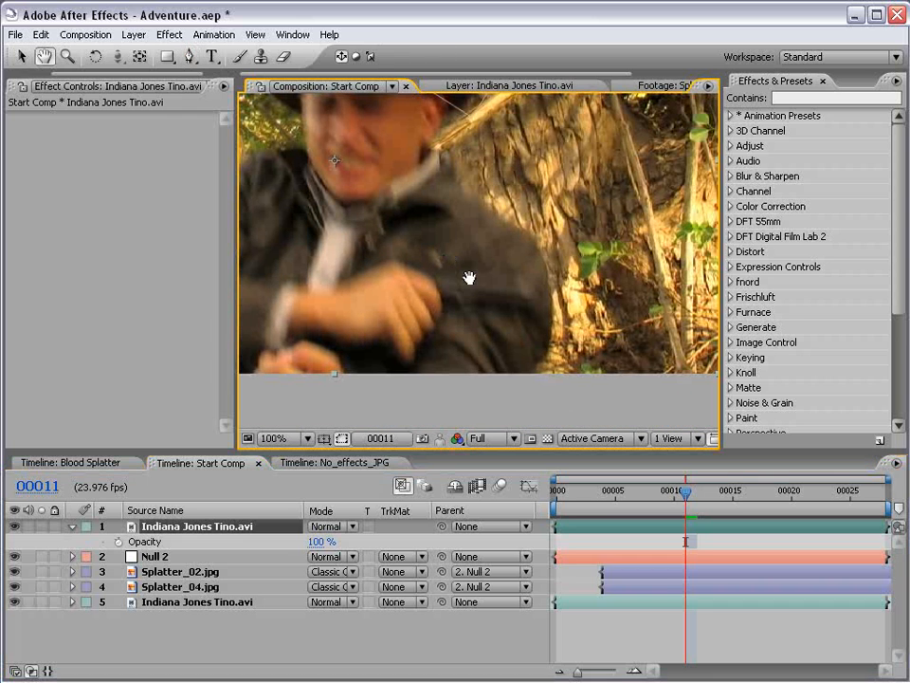
click(498, 409)
click(553, 337)
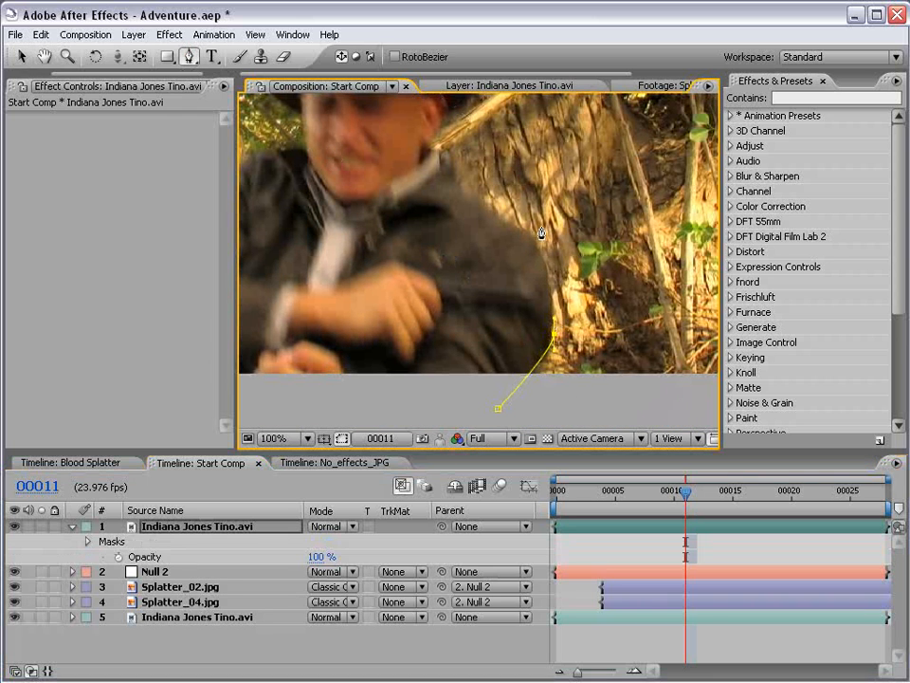
drag(541, 244, 520, 228)
click(446, 155)
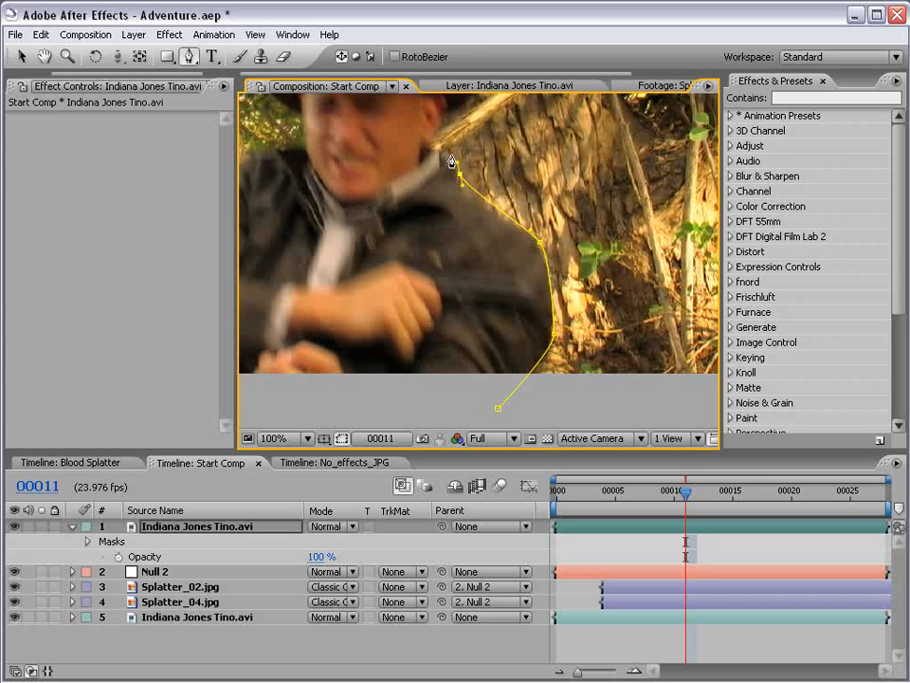
Step: Continue the mask from the collar around the hat's brim and crown and down to the far side of the face
drag(430, 146, 565, 201)
click(466, 261)
drag(499, 198, 462, 195)
click(440, 205)
click(414, 267)
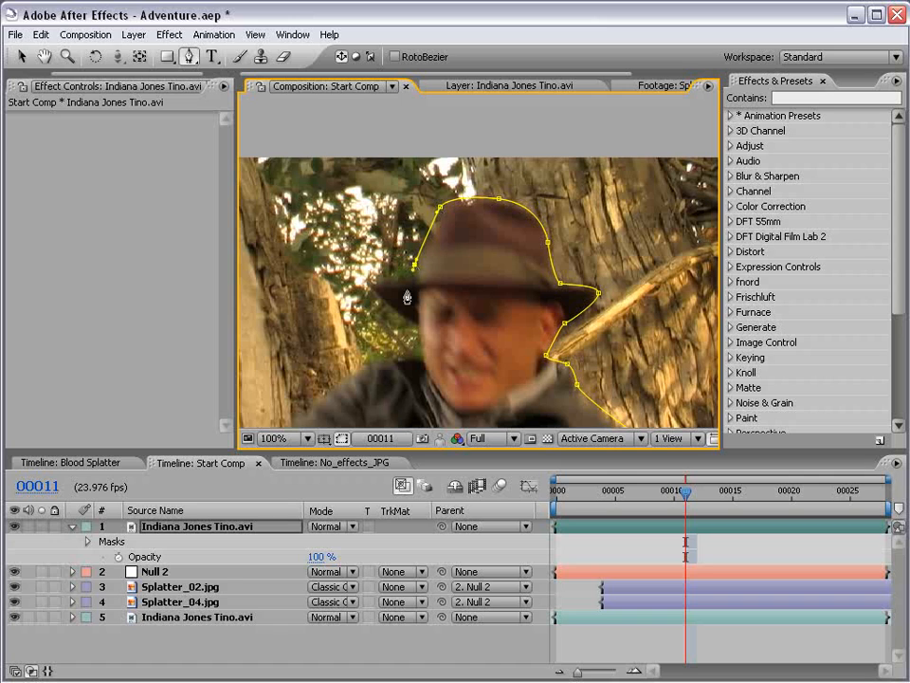
click(368, 284)
click(414, 325)
click(419, 358)
Step: Trace the mask down the actor's other shoulder and arm and close it below the frame
scroll(450, 349, down, 1)
drag(531, 360, 535, 312)
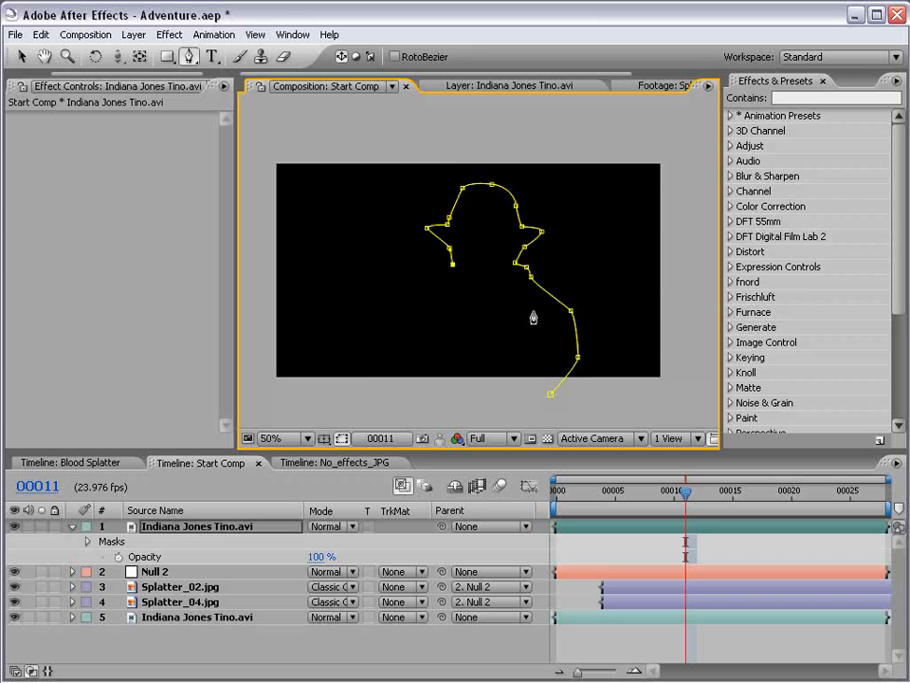
click(418, 271)
click(337, 356)
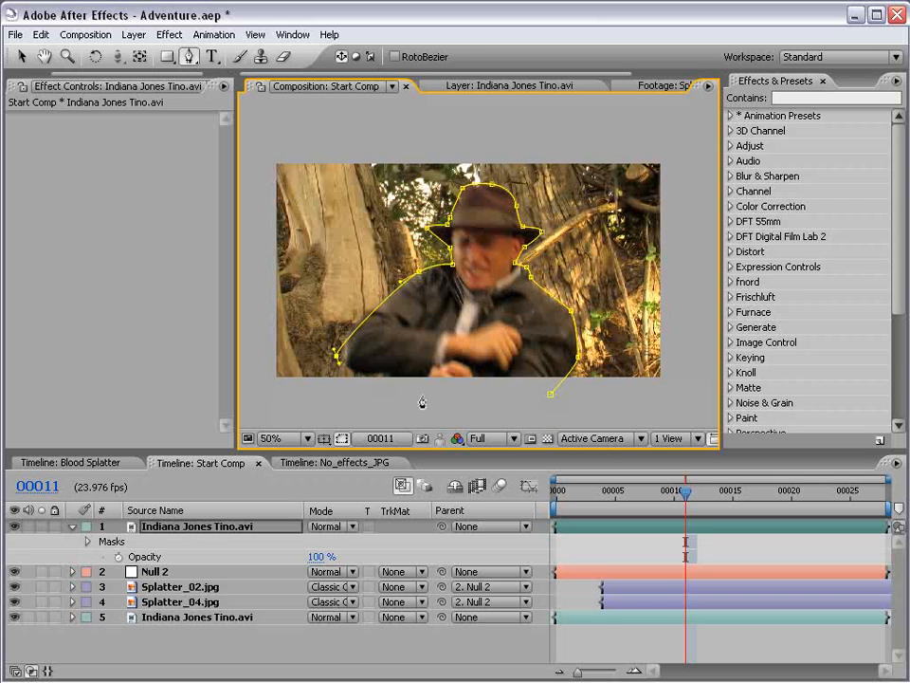
click(350, 391)
click(550, 394)
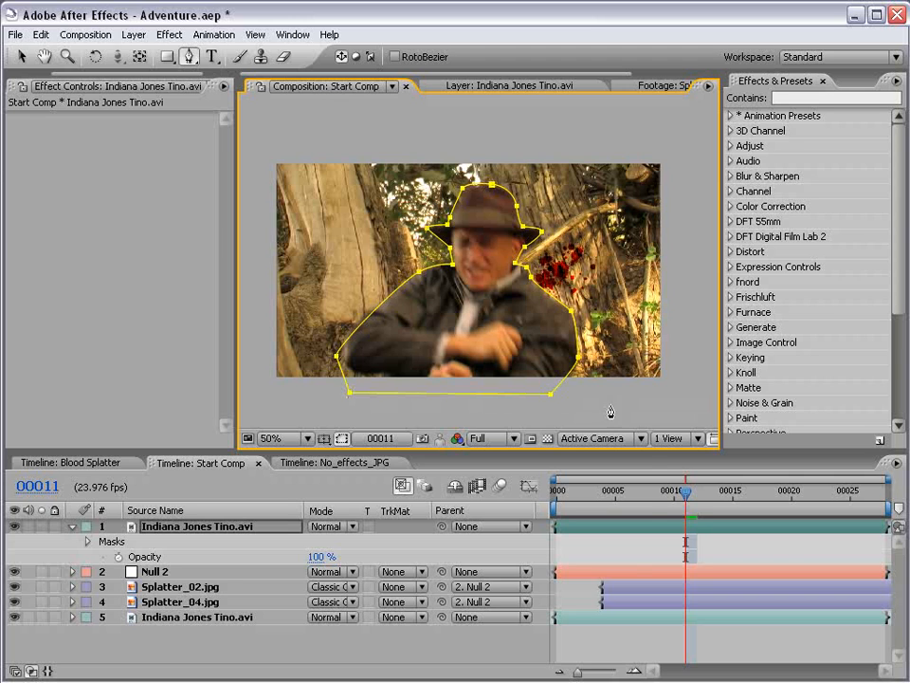
Step: Examine the mask edge against the splatter up close around frame 11, and reselect the masked layer
click(632, 558)
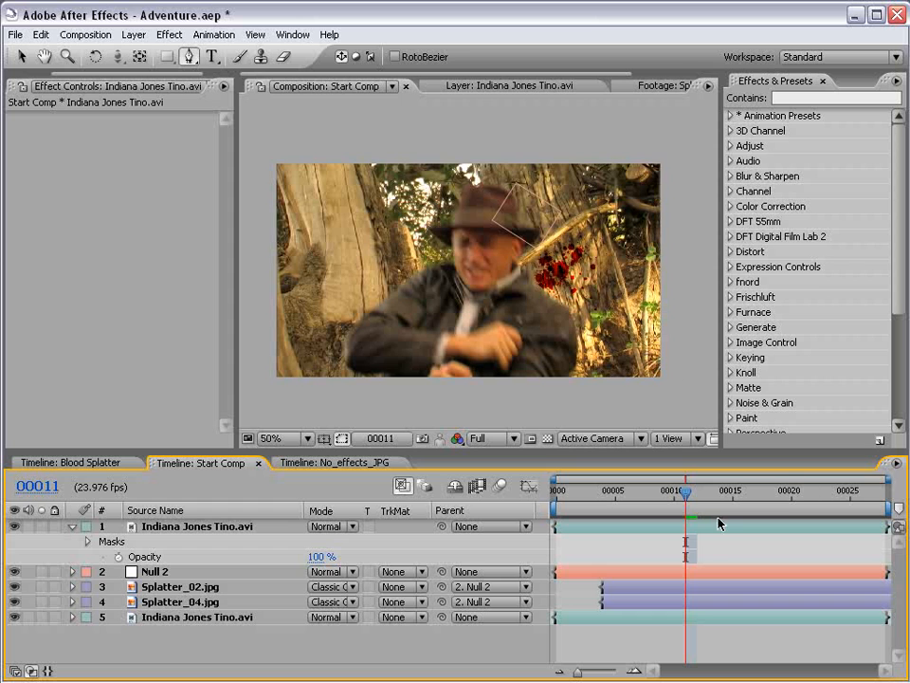
key(period)
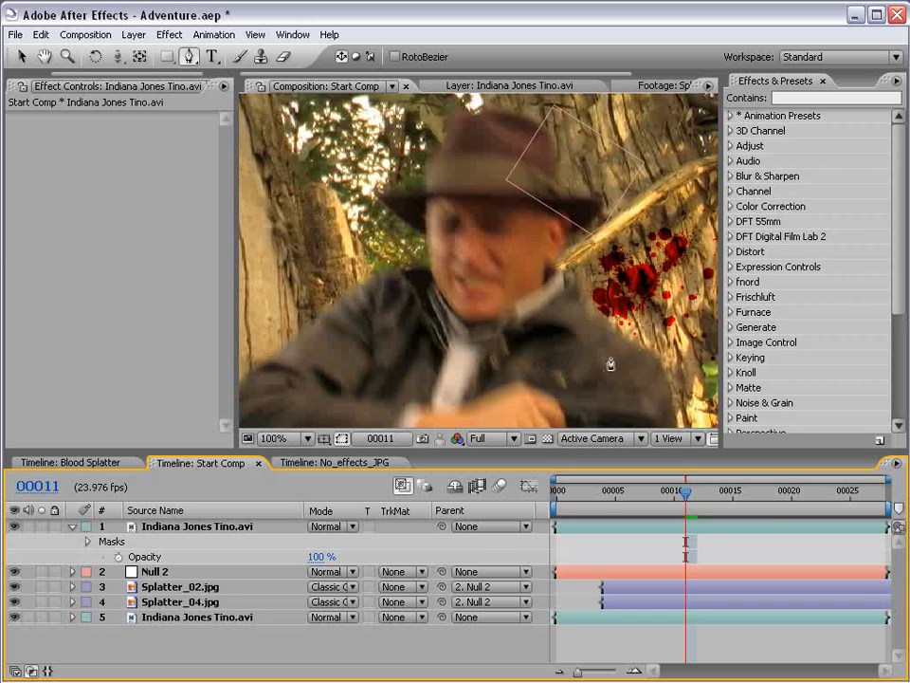
mouse_move(683, 490)
mouse_down()
mouse_move(656, 487)
mouse_move(698, 500)
mouse_move(691, 500)
mouse_up()
click(702, 527)
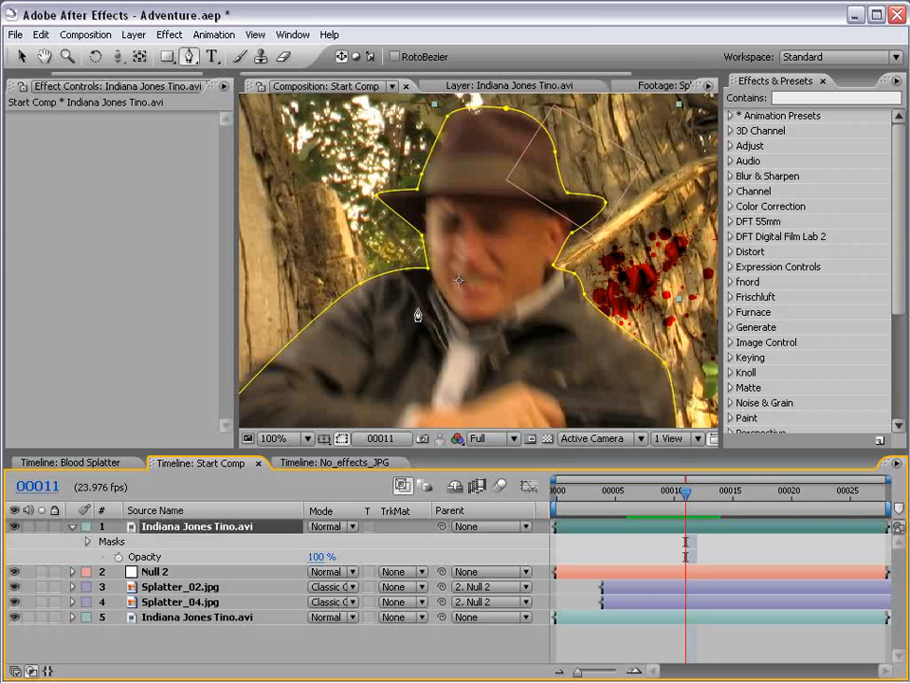
Step: Enable keyframing for Mask 1's Mask Shape at frame 11
scroll(440, 228, down, 1)
key(h)
drag(506, 300, 509, 270)
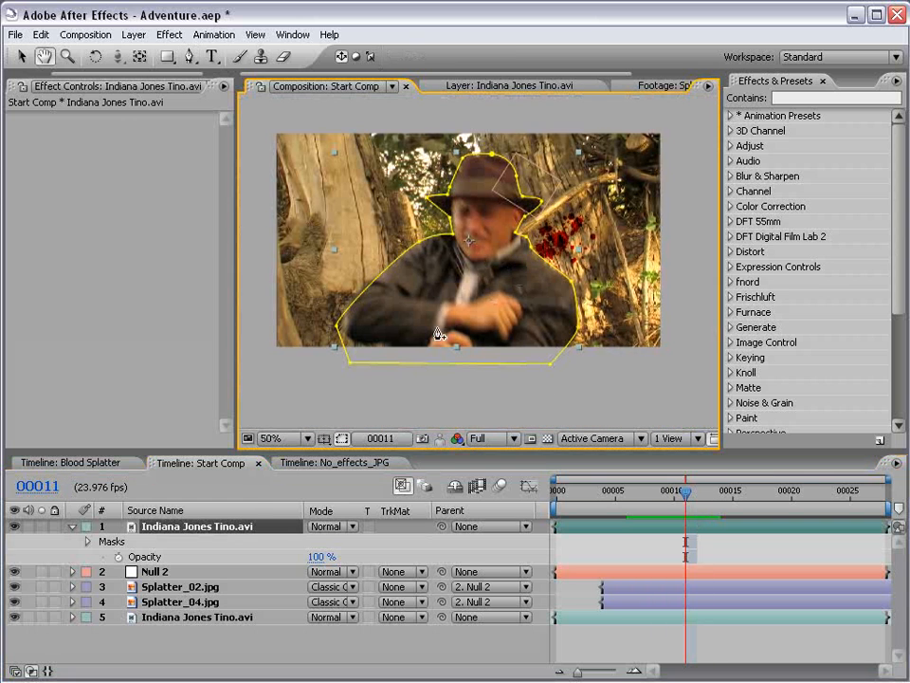
click(88, 542)
click(104, 556)
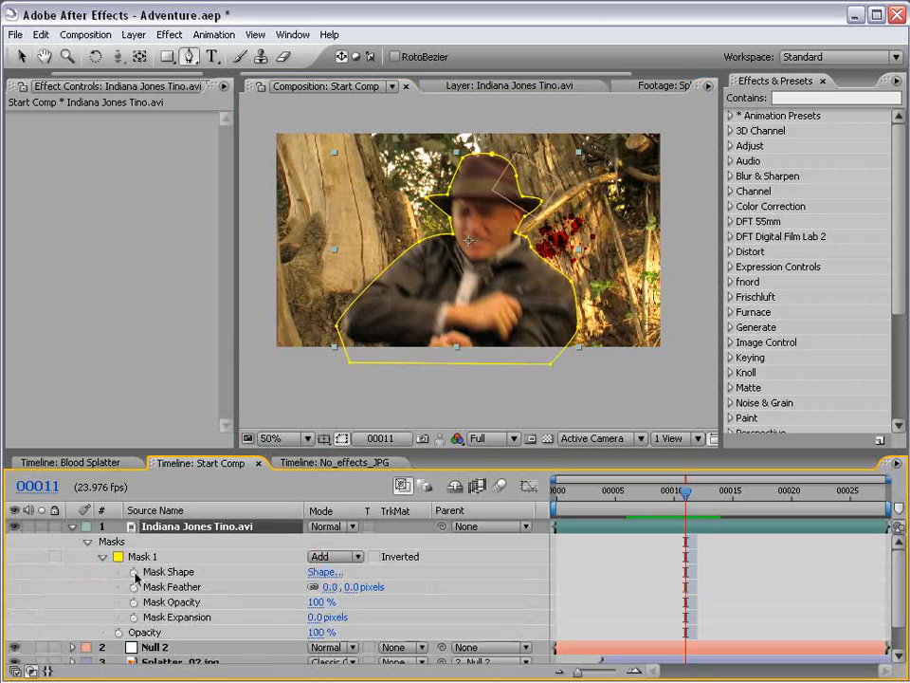
click(134, 572)
click(610, 549)
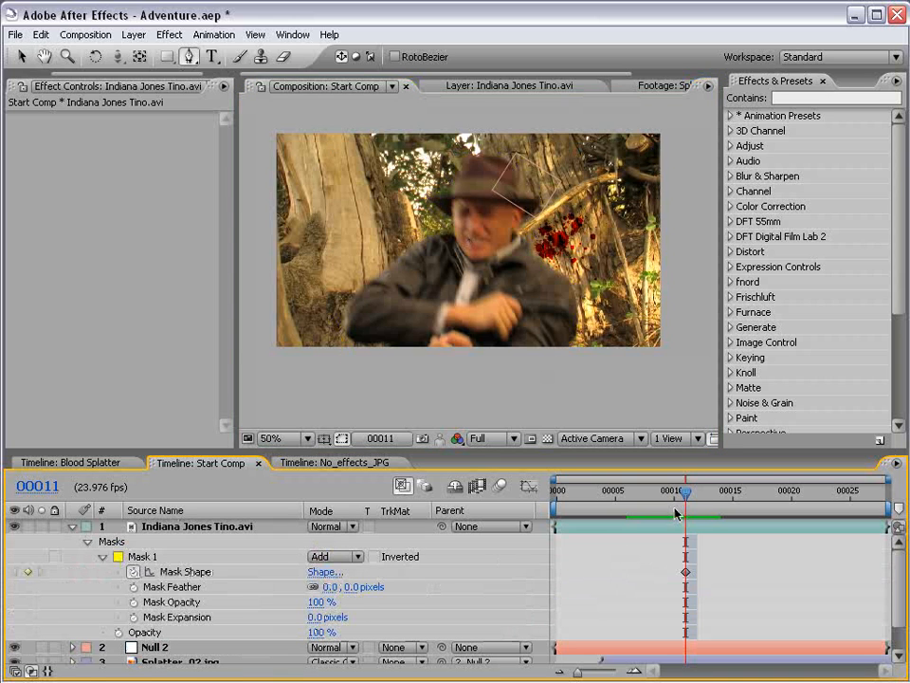
Step: At frame 7, adjust Mask 1 to fit the actor's shoulder where it overlaps the splatter
drag(685, 492, 639, 492)
key(v)
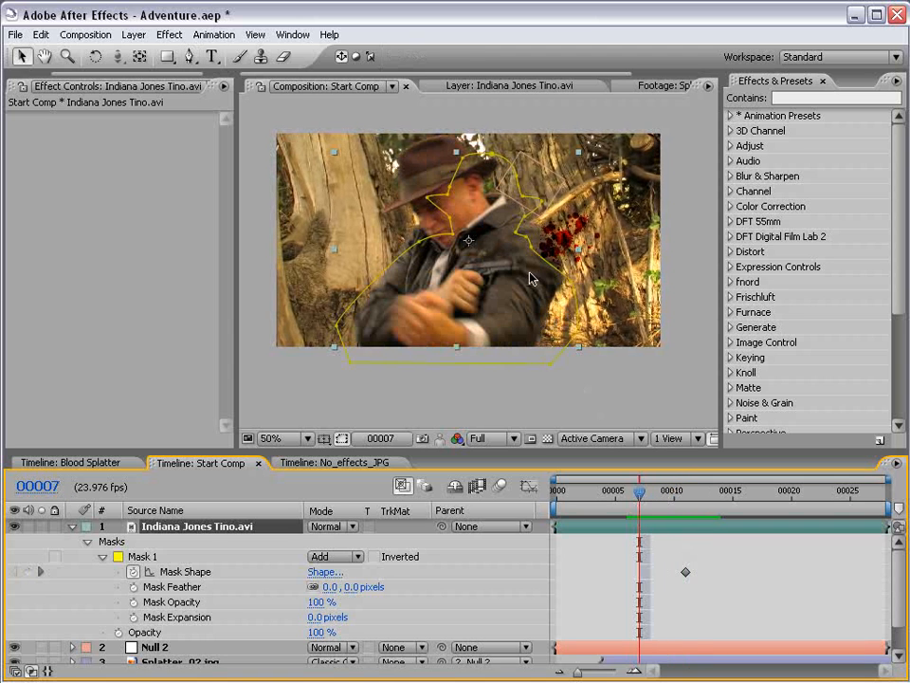
scroll(539, 294, up, 1)
drag(569, 272, 489, 201)
double_click(518, 280)
click(685, 589)
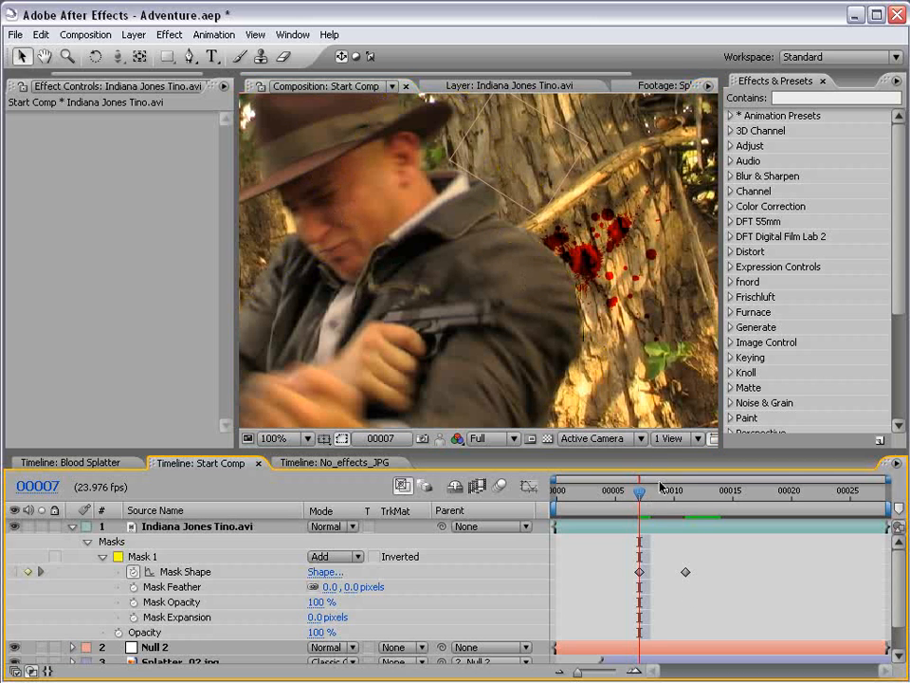
Step: At frame 9, reshape Mask 1 to follow the actor's collar, shoulder and arm beside the splatter
drag(644, 494, 662, 497)
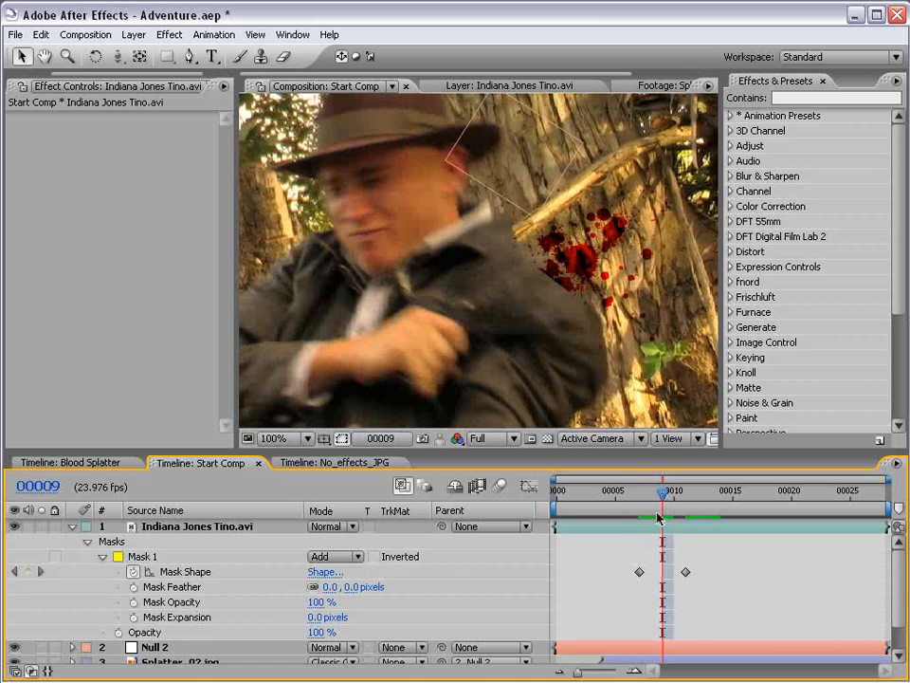
click(506, 244)
drag(507, 244, 518, 228)
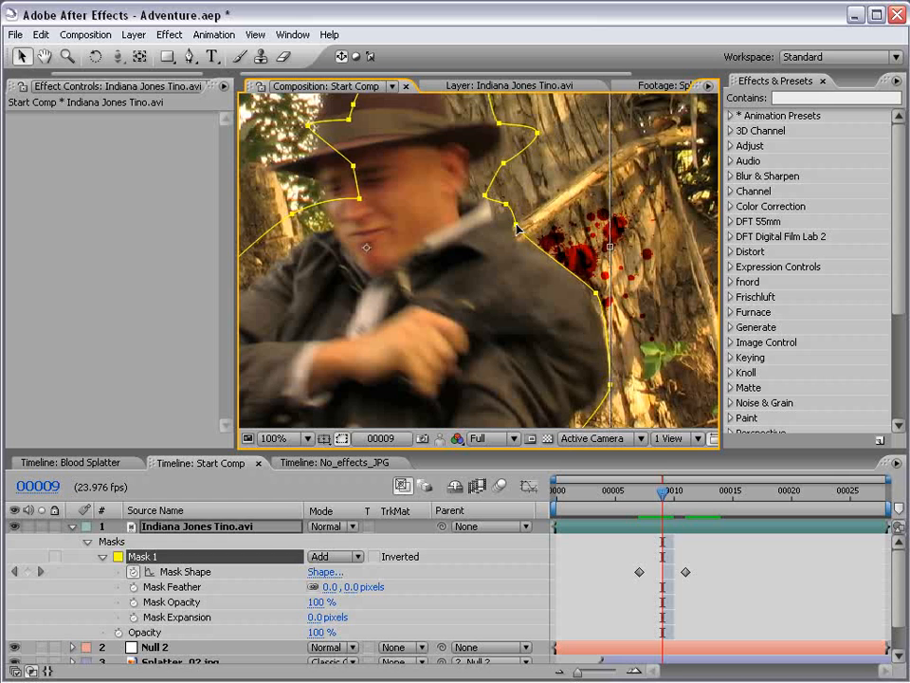
click(728, 546)
click(687, 520)
click(513, 231)
drag(589, 283, 594, 295)
drag(609, 383, 604, 396)
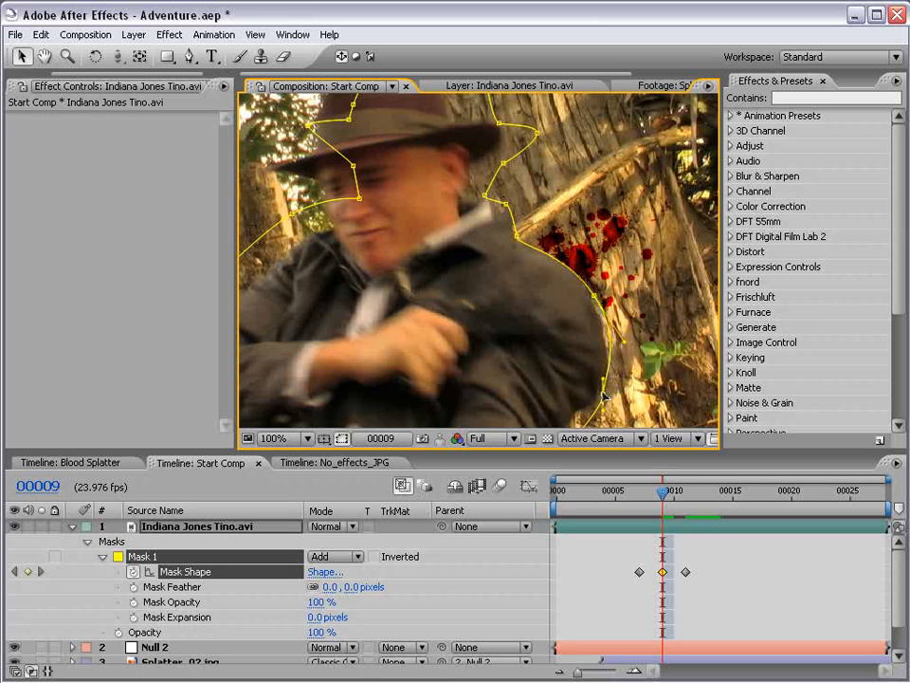
drag(624, 344, 617, 339)
drag(595, 296, 592, 296)
Step: Set Mask 1's mode to None and reselect its outline on the footage layer
click(330, 557)
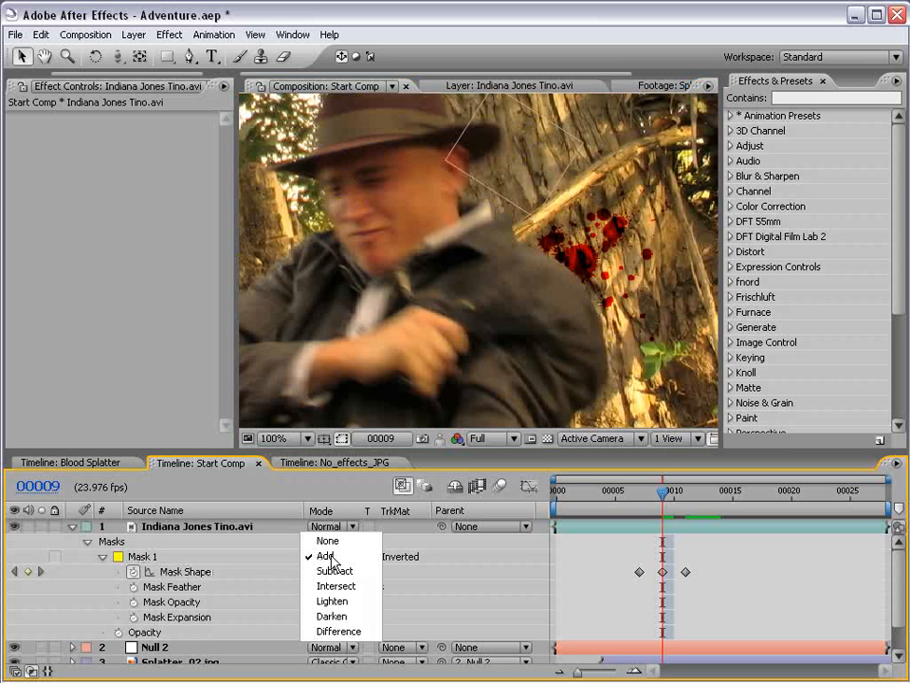
click(331, 542)
click(635, 533)
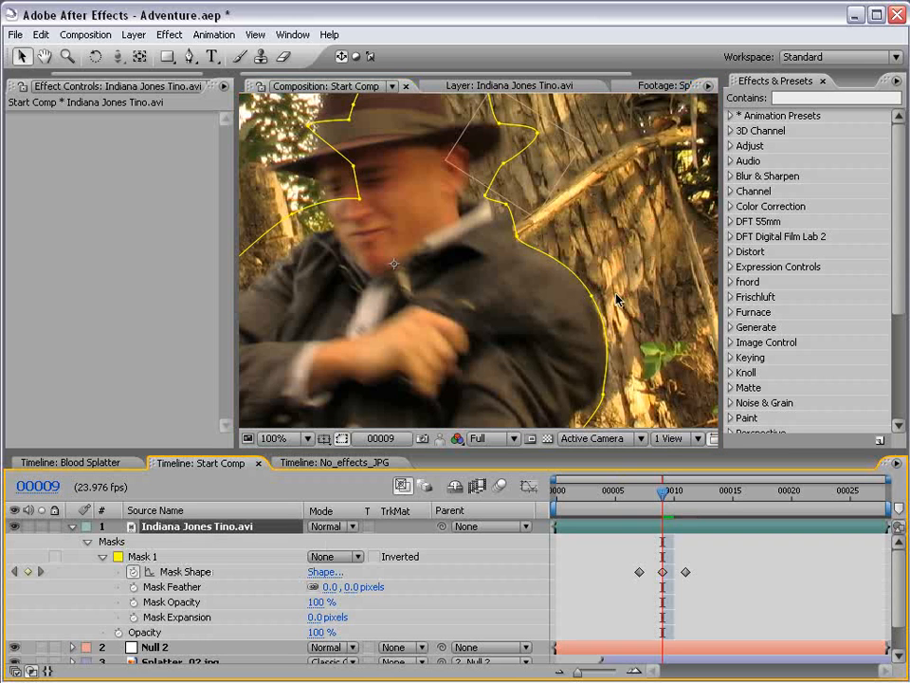
click(592, 296)
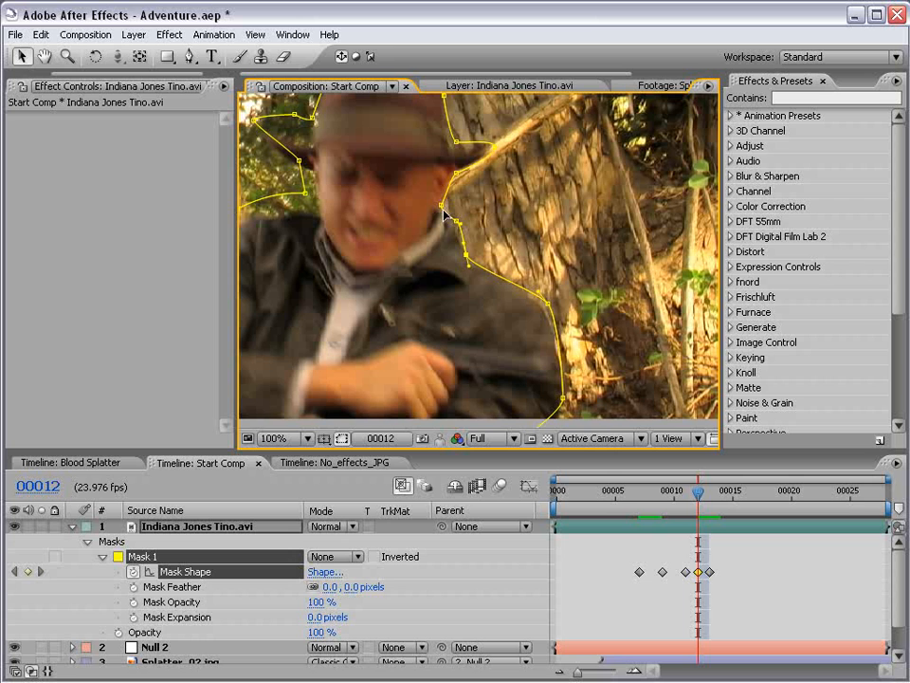
Step: Examine the separate hat, head and body masks and their keyframes in the Blood Splatter comp
click(95, 462)
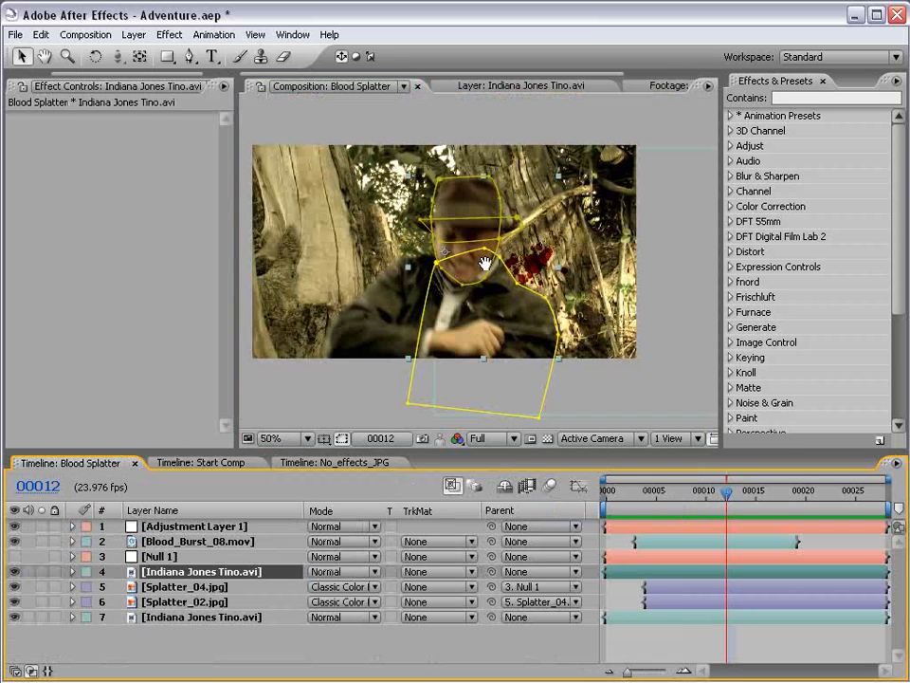
scroll(526, 350, up, 1)
drag(526, 350, 489, 284)
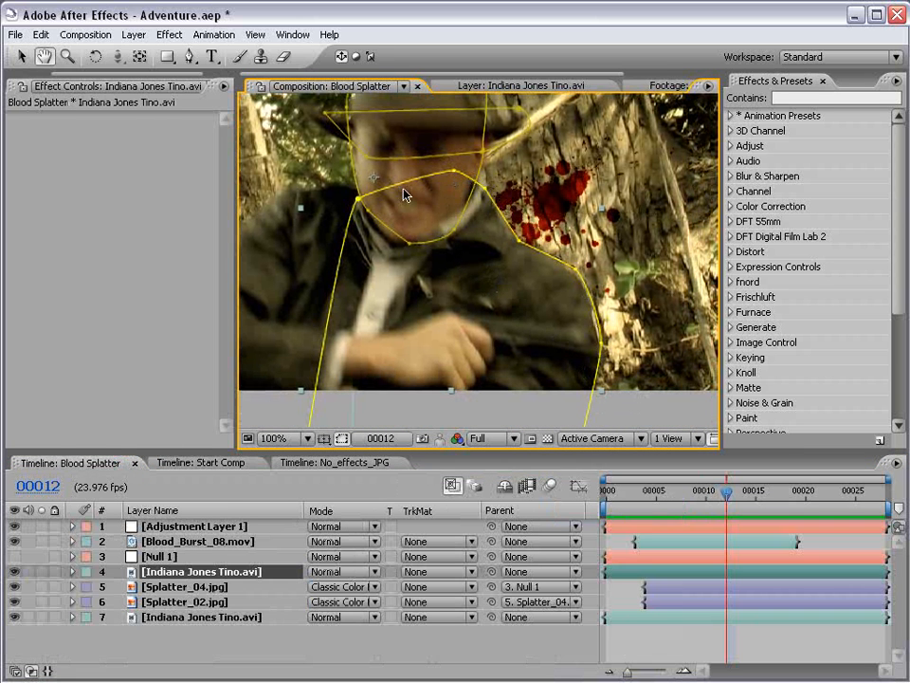
scroll(478, 204, up, 2)
mouse_move(727, 497)
mouse_down()
mouse_move(825, 495)
mouse_move(735, 498)
mouse_up()
key(v)
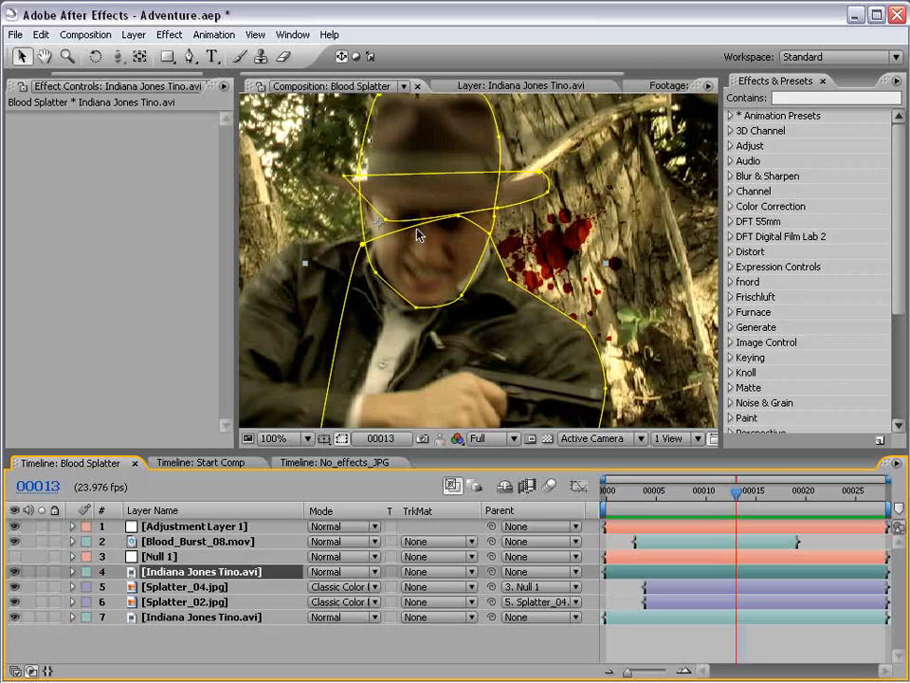
drag(728, 495, 826, 495)
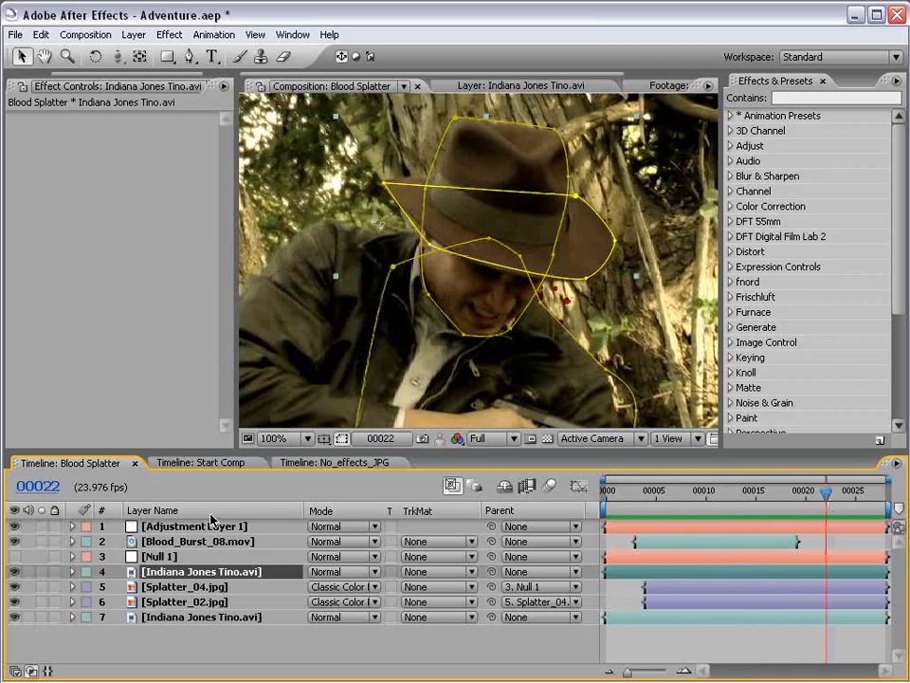
key(m)
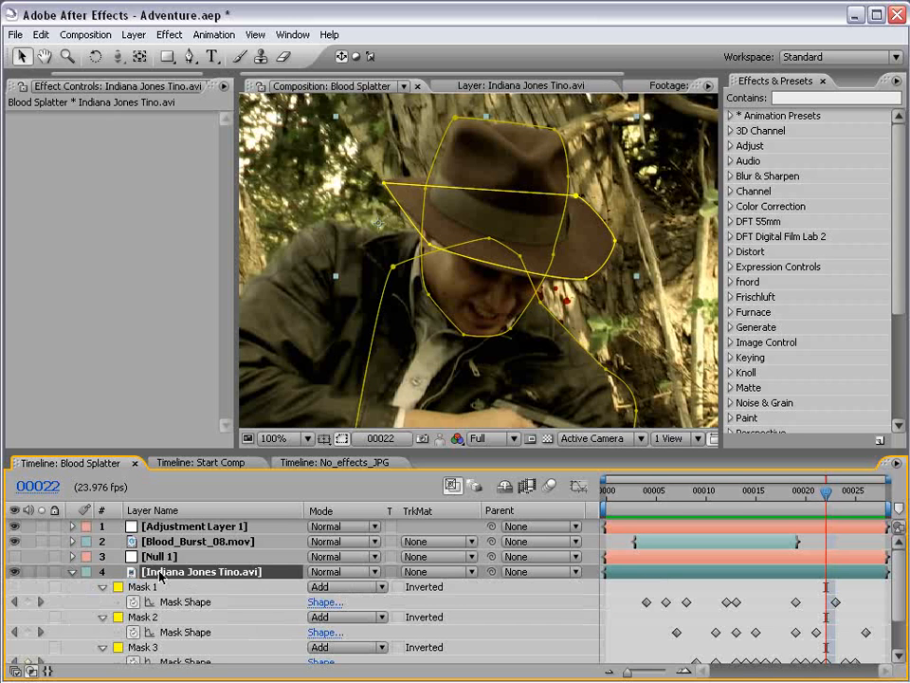
click(73, 572)
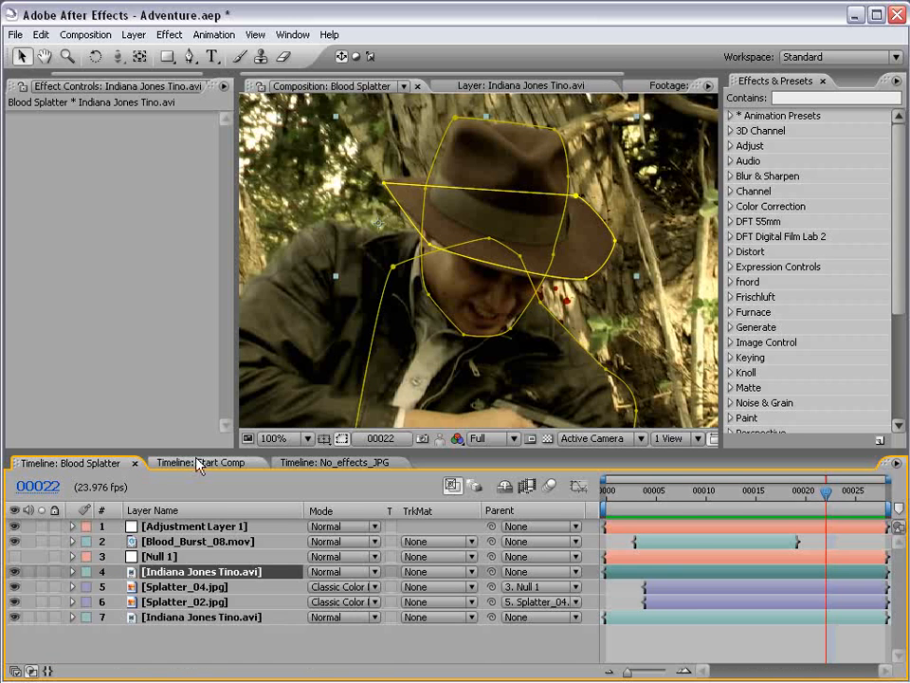
Step: In Start Comp, shift the whole of Mask 1 at frame 16 to follow the actor's movement
click(201, 463)
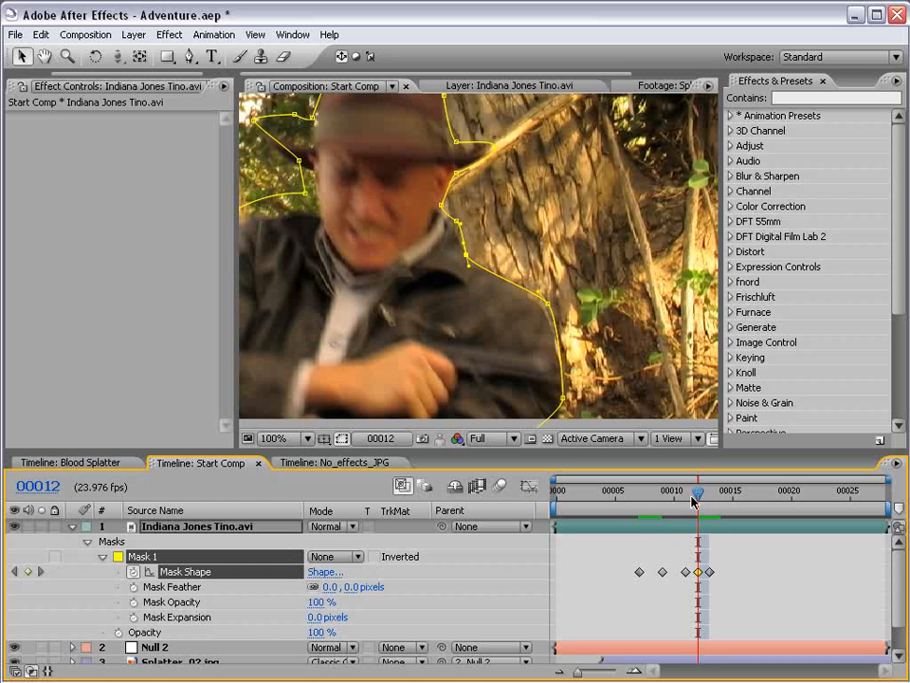
click(707, 499)
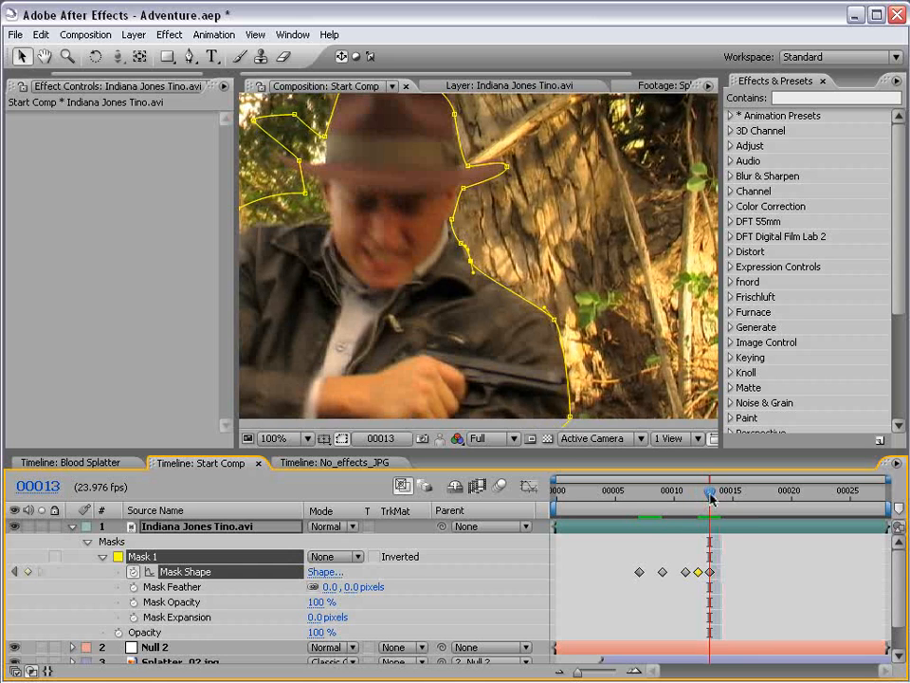
key(Page_Down)
key(Page_Down)
key(Page_Down)
double_click(471, 263)
drag(471, 262, 492, 277)
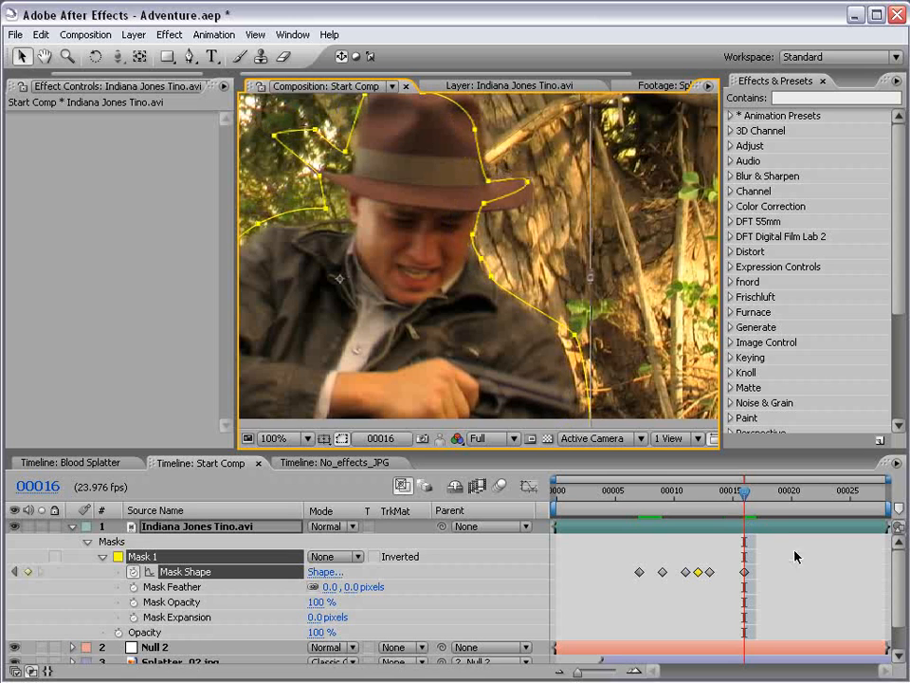
click(789, 553)
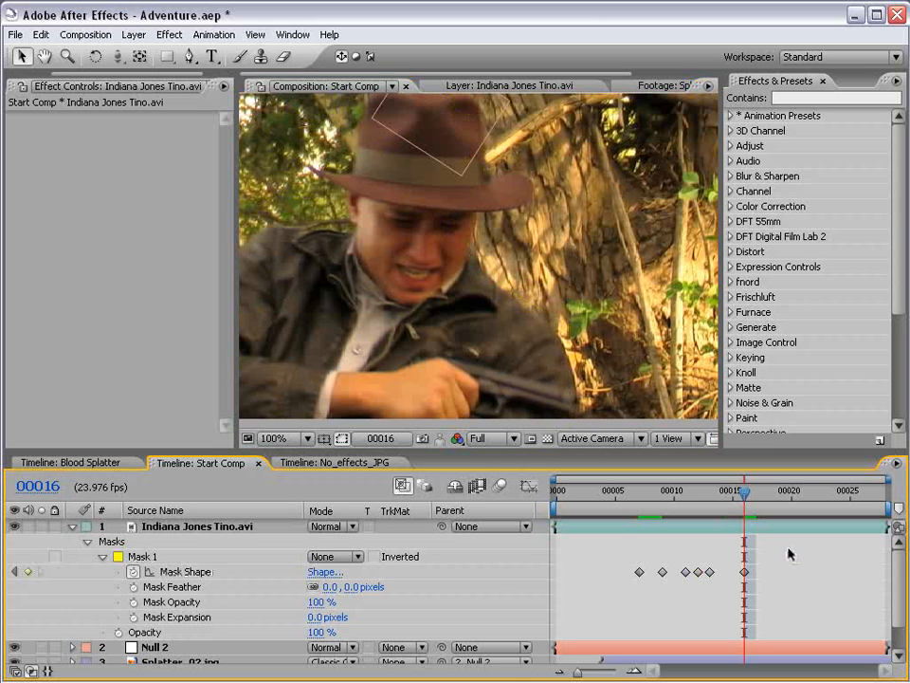
Step: At frame 16, fit Mask 1's points to the hat brim, crown, collar and shoulder
click(740, 525)
click(480, 213)
mouse_move(534, 187)
mouse_down()
mouse_move(533, 173)
mouse_move(535, 186)
mouse_up()
drag(475, 124, 482, 110)
drag(580, 341, 559, 342)
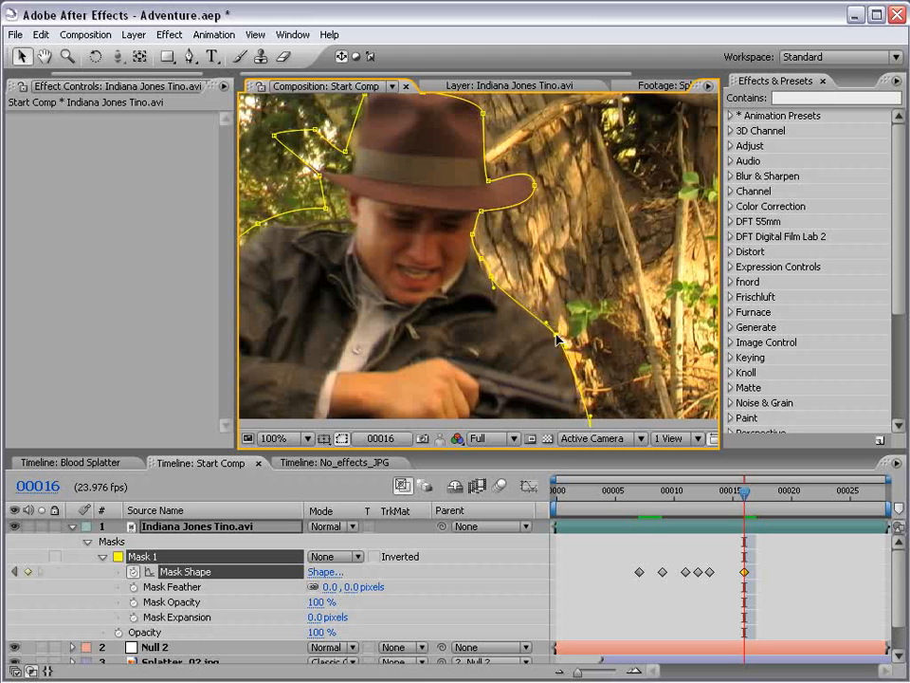
drag(489, 281, 487, 266)
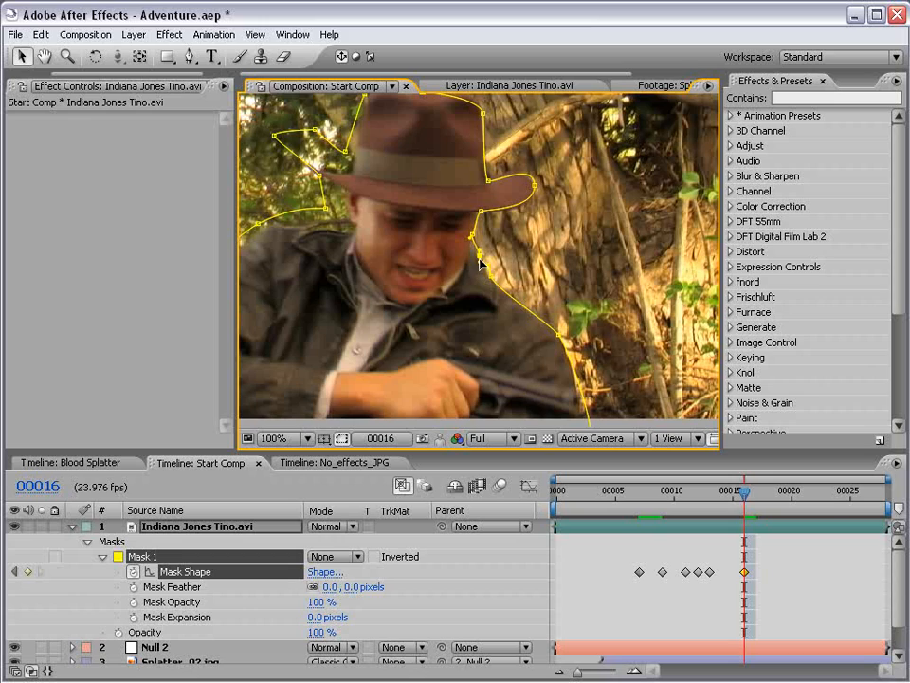
Step: Check the mask outline along the shot and set Mask 1's mode back to Add
drag(743, 505, 804, 504)
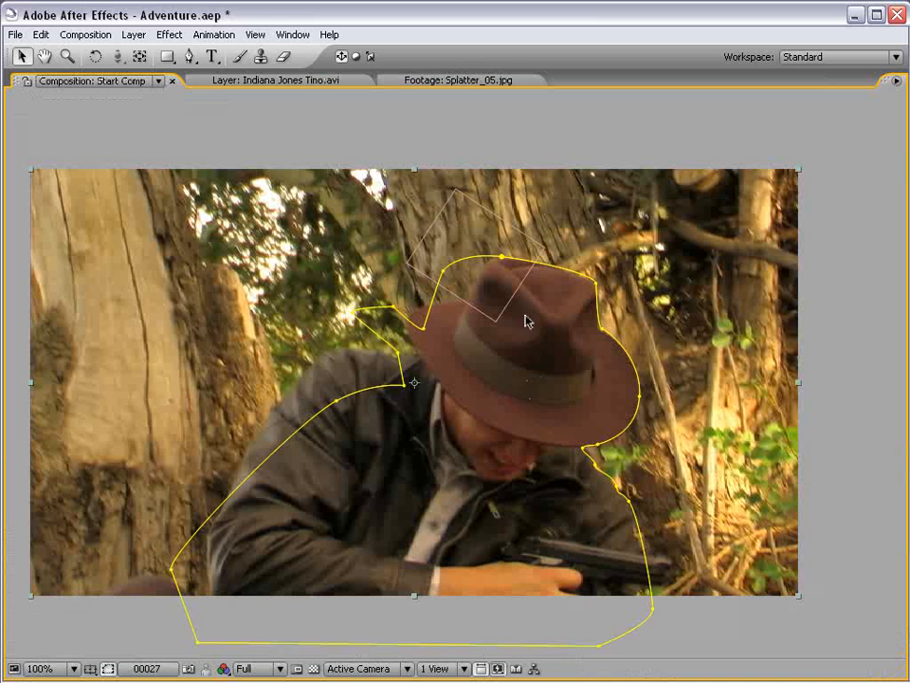
key(grave)
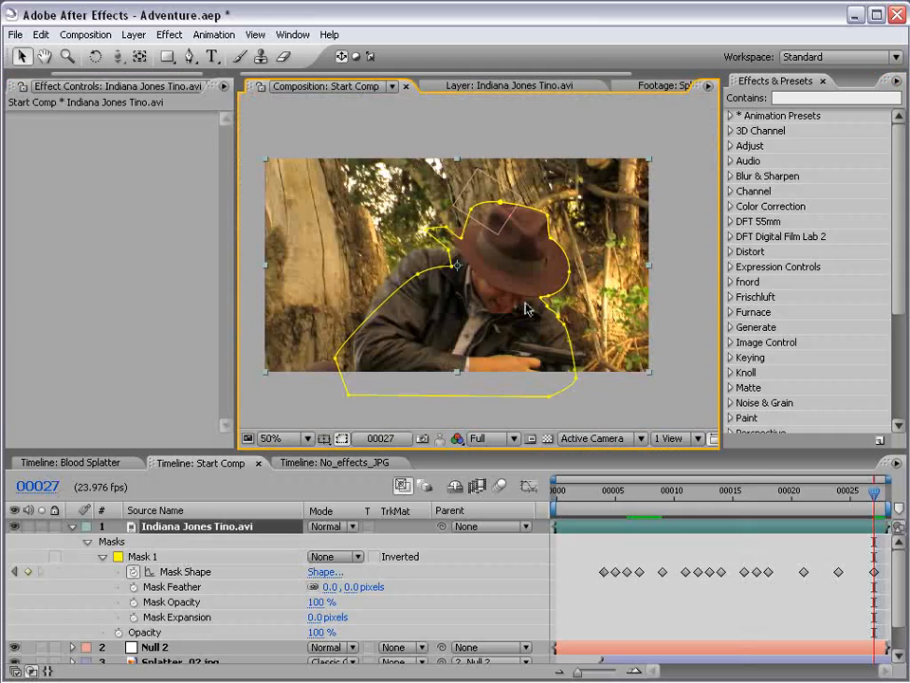
drag(873, 492, 751, 497)
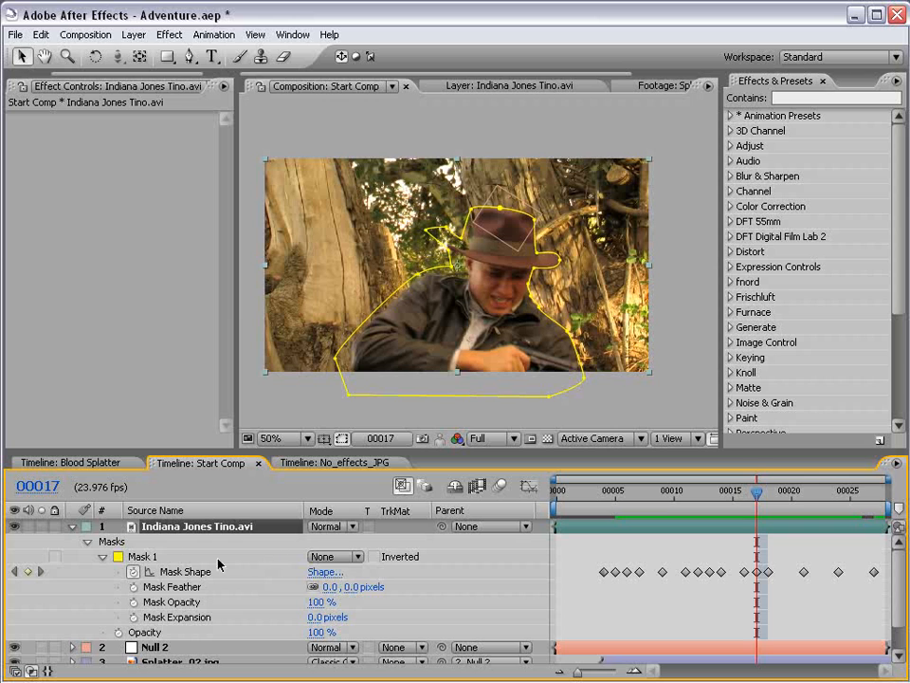
click(332, 556)
click(336, 573)
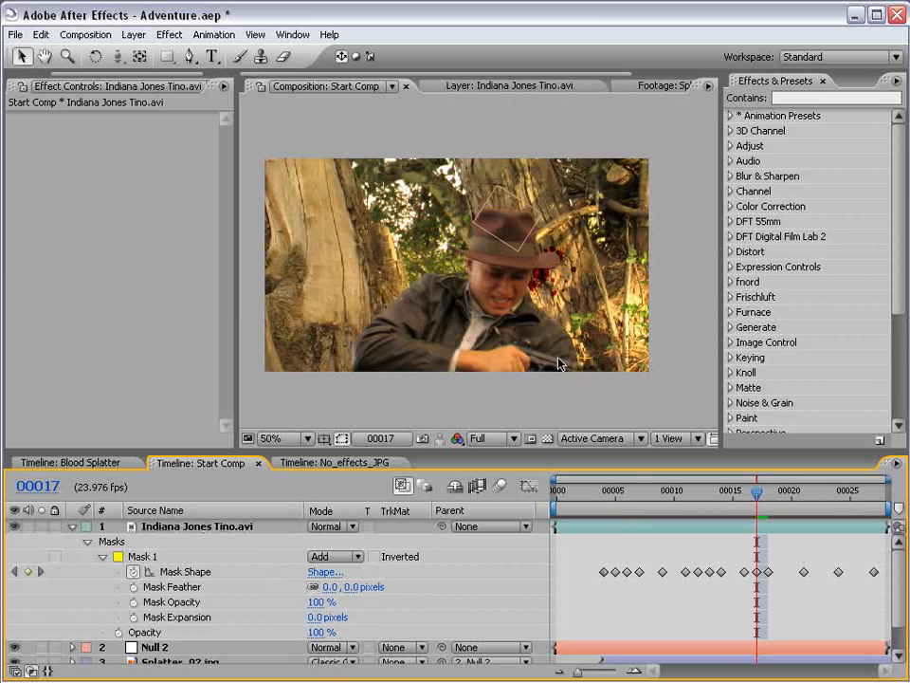
click(640, 527)
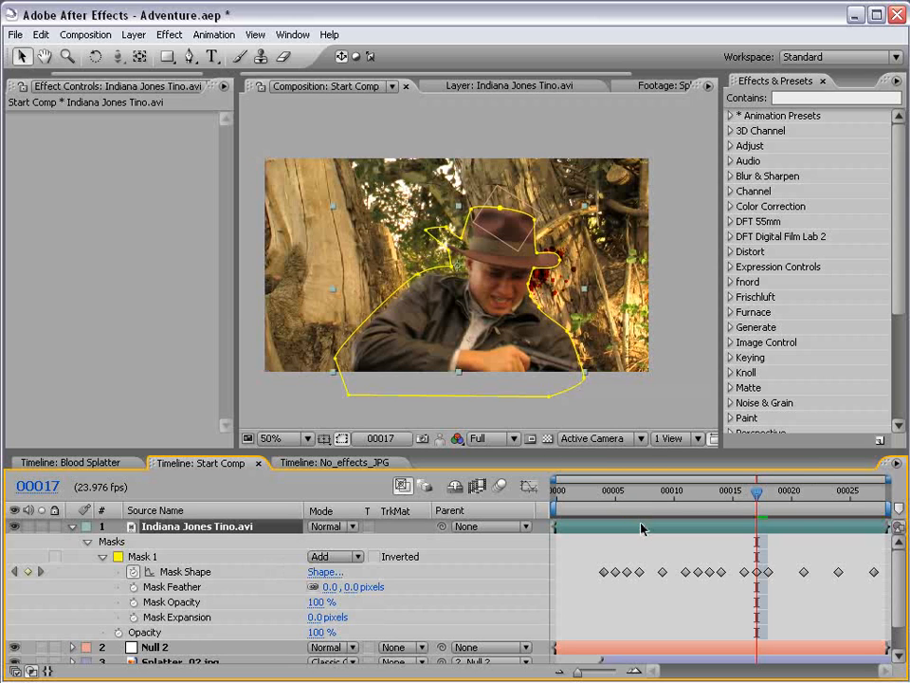
Step: Step through the frames around 10 and examine the mask edge against the splatter up close
click(40, 527)
click(612, 590)
mouse_move(683, 494)
mouse_down()
mouse_move(874, 494)
mouse_move(603, 498)
mouse_move(674, 498)
mouse_up()
key(ctrl+z)
key(period)
key(comma)
scroll(548, 307, up, 1)
drag(549, 352, 545, 346)
Step: Set Mask 1's Mask Feather to 3 pixels and check the softened edge over the following frames
click(633, 526)
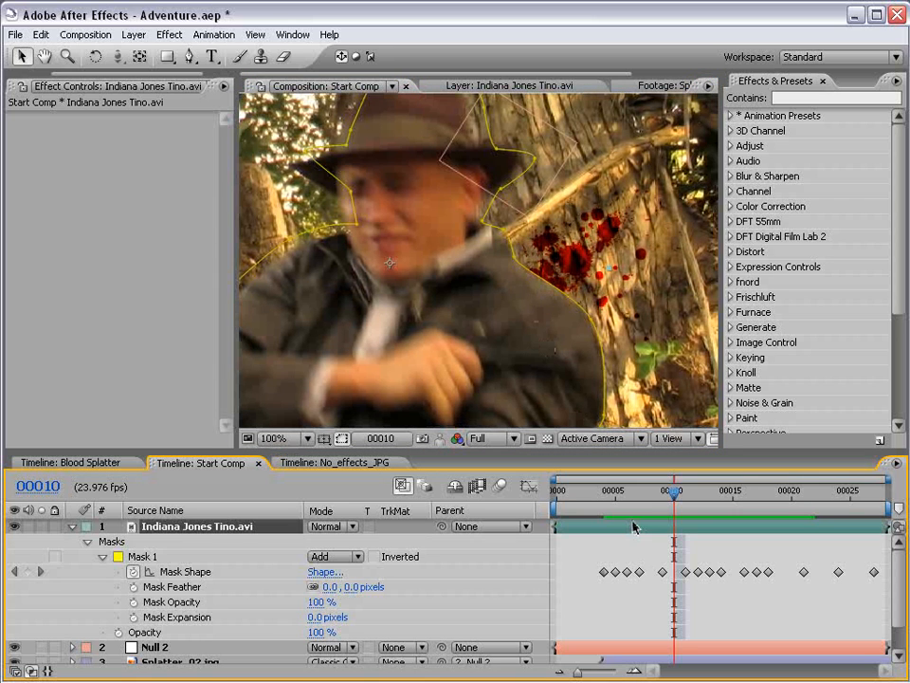
click(350, 587)
text(3)
key(Return)
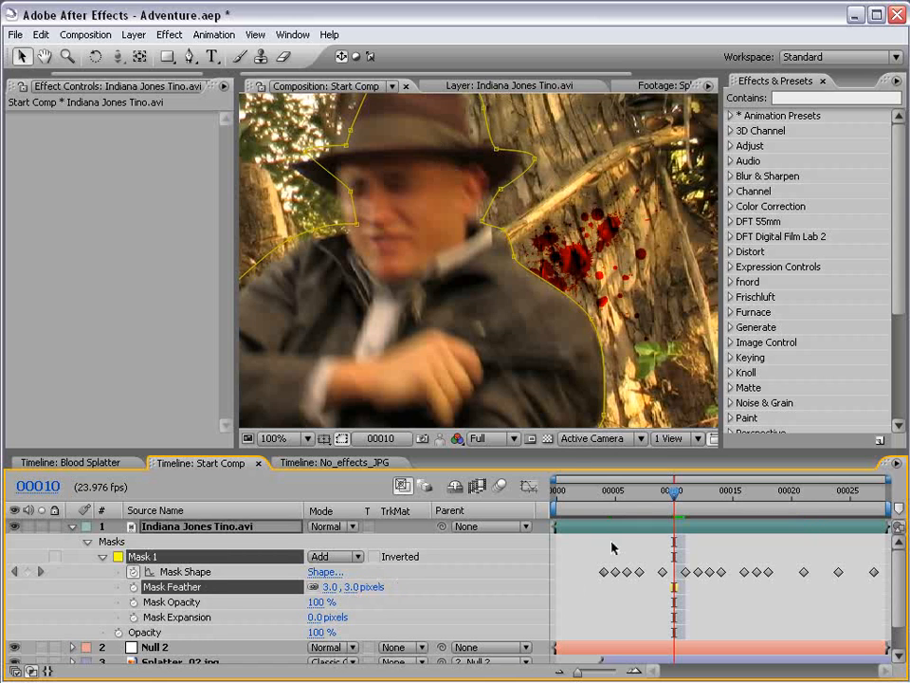
click(581, 578)
drag(684, 496, 746, 495)
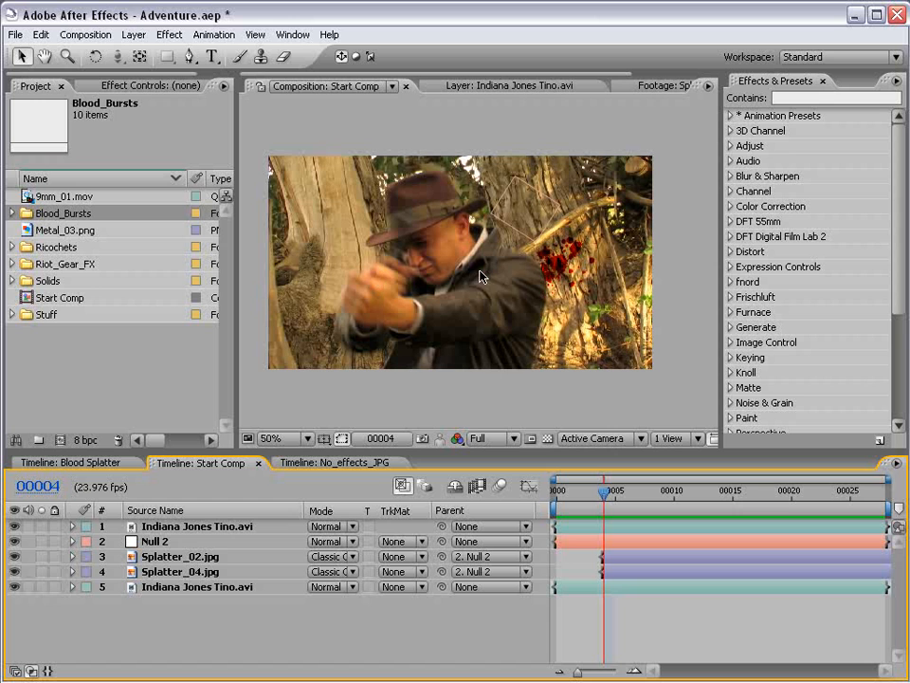
Step: Add Blood_Burst_08.mov from the Blood_Bursts folder as the uppermost layer, starting at frame 4
click(14, 213)
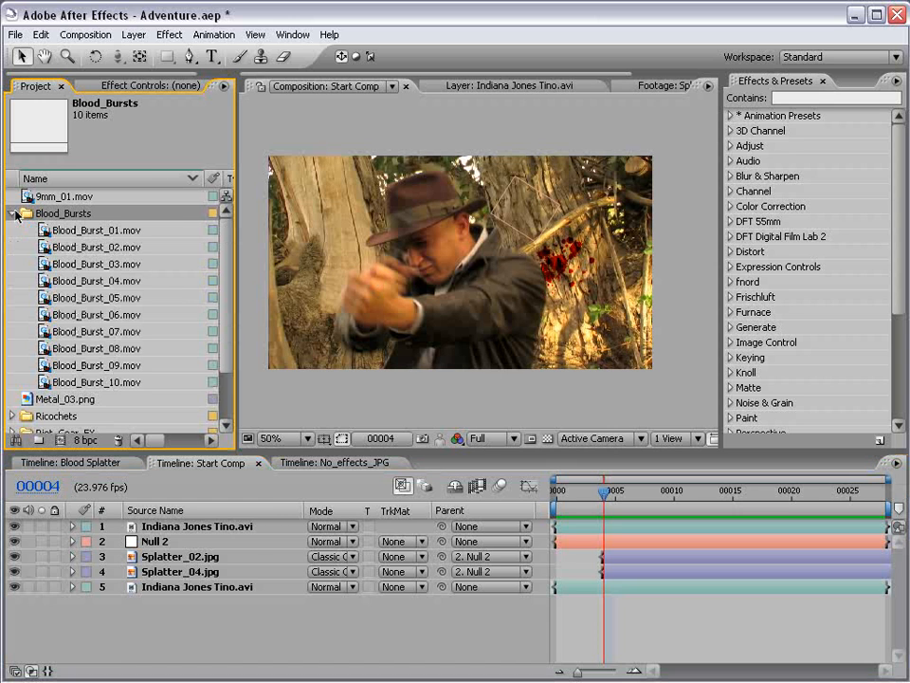
drag(95, 348, 581, 310)
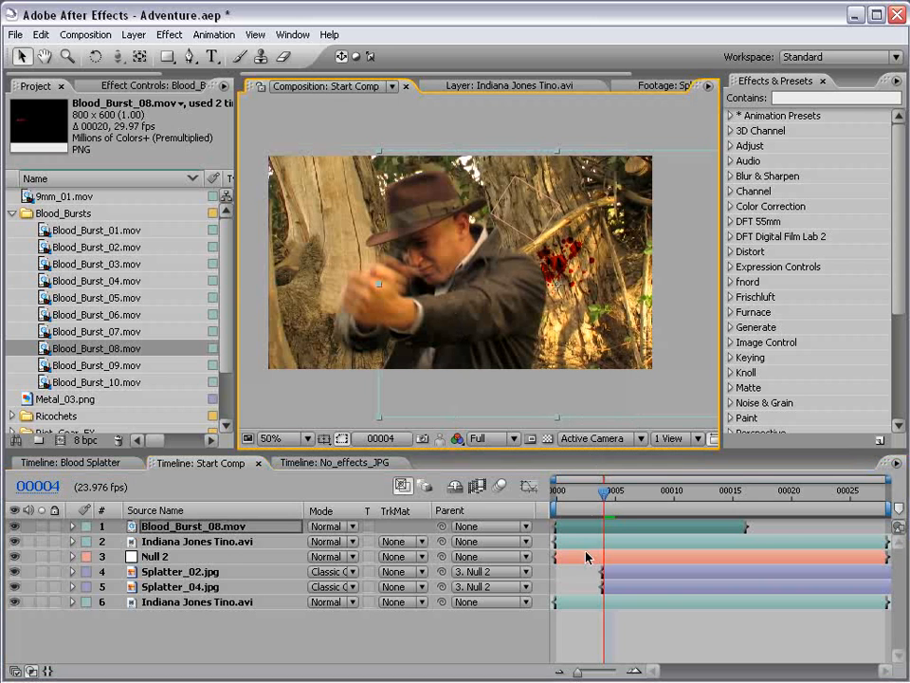
drag(575, 526, 610, 524)
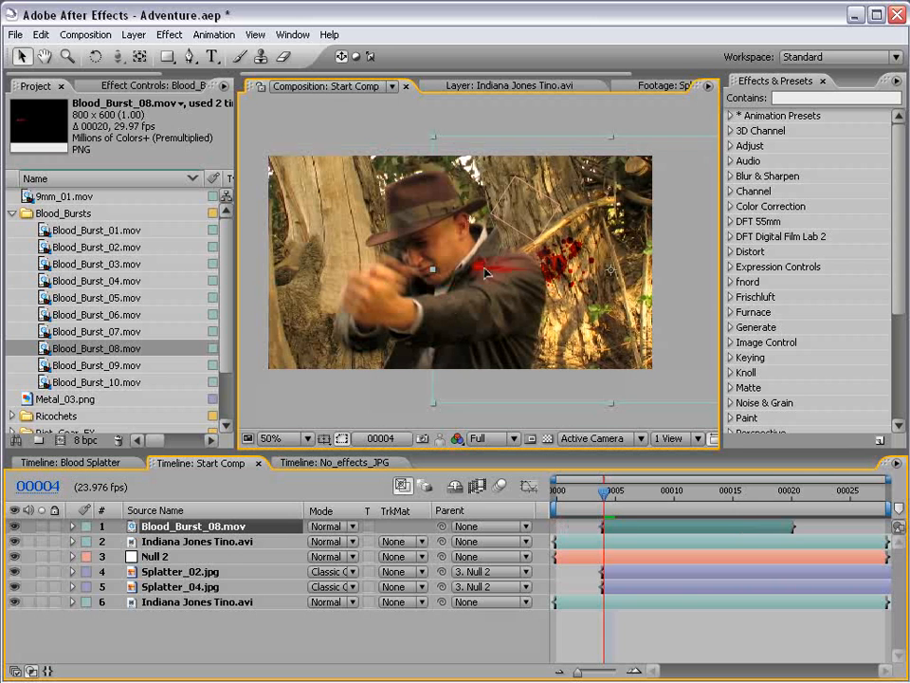
Step: Move the start of Blood_Burst_08.mov, Splatter_02.jpg and Splatter_04.jpg to frame 5
click(616, 492)
mouse_move(616, 492)
mouse_down()
mouse_move(628, 493)
mouse_move(616, 493)
mouse_up()
click(617, 573)
shift+click(618, 587)
shift+click(622, 528)
click(618, 630)
click(616, 574)
shift+click(617, 587)
ctrl+click(621, 530)
key(bracketleft)
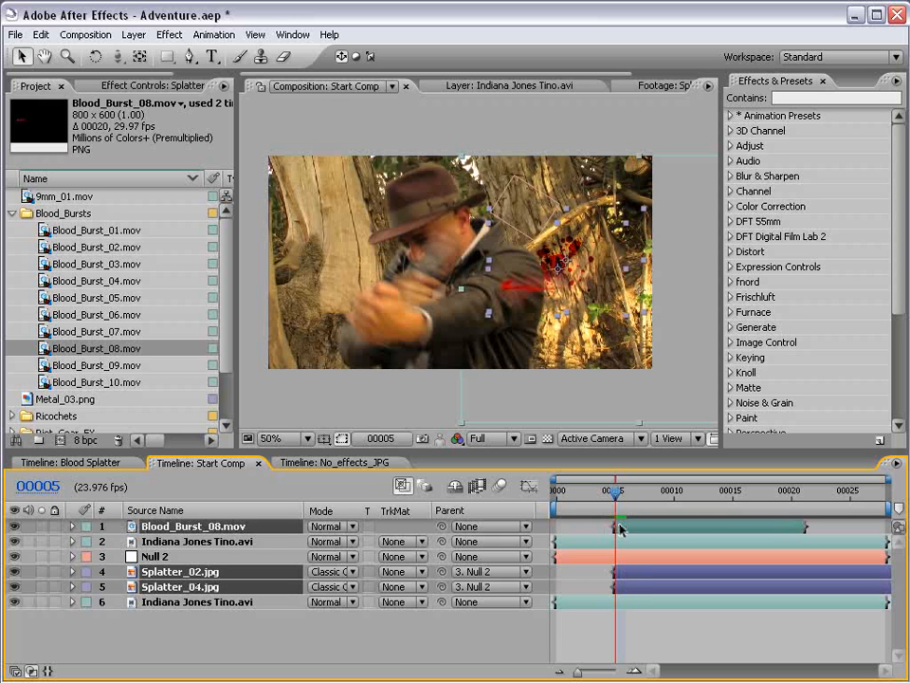
click(641, 630)
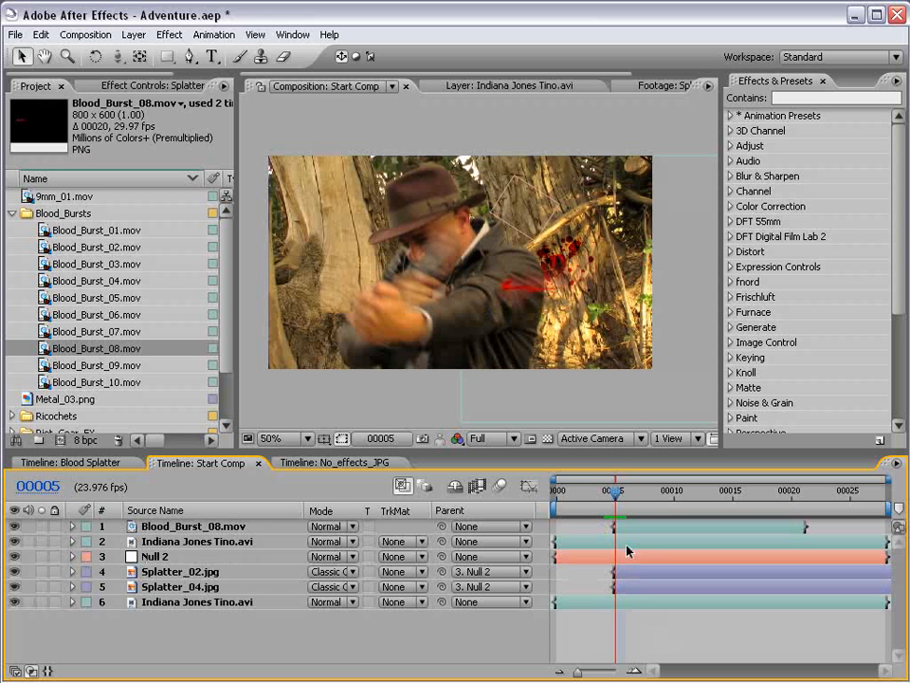
Step: Nudge the Blood_Burst_08.mov layer slightly lower over the actor's shoulder at frame 5
click(625, 527)
drag(528, 305, 533, 313)
drag(568, 349, 513, 309)
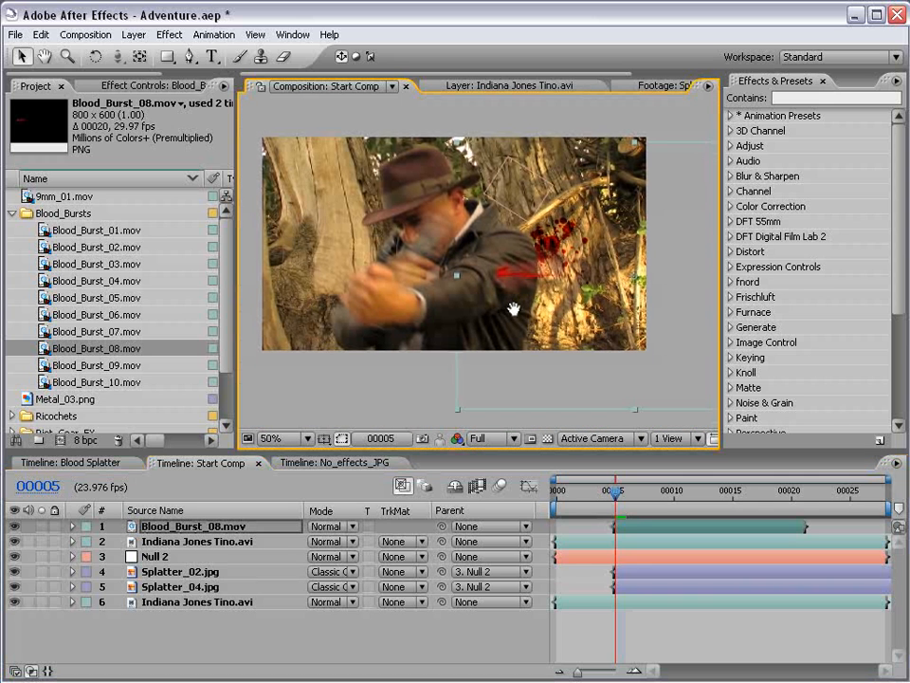
Step: Apply Hue/Saturation to Blood_Burst_08.mov and set its Master Saturation to -40
click(169, 34)
mouse_move(219, 182)
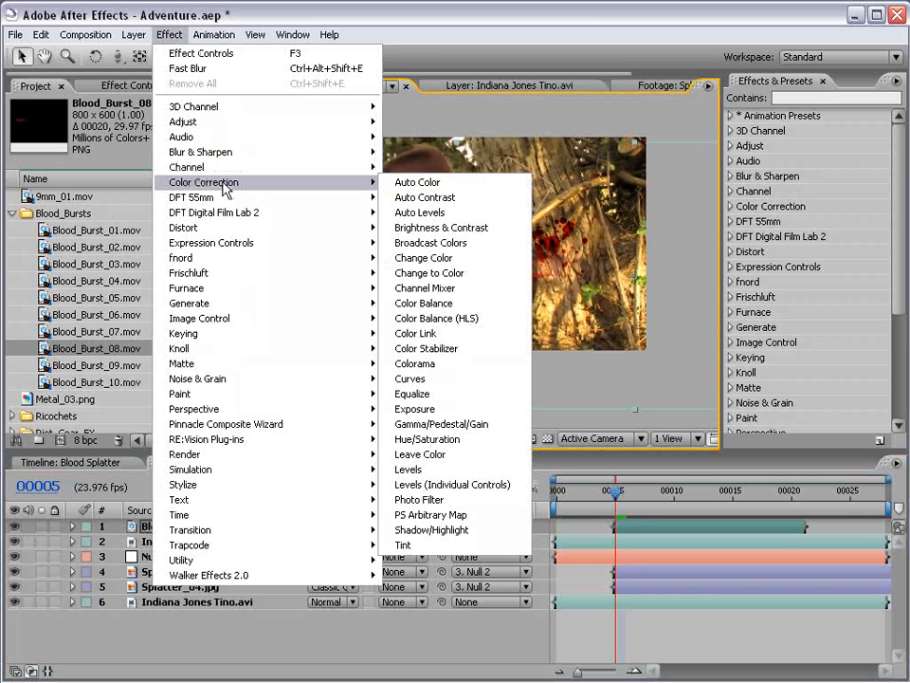
click(442, 439)
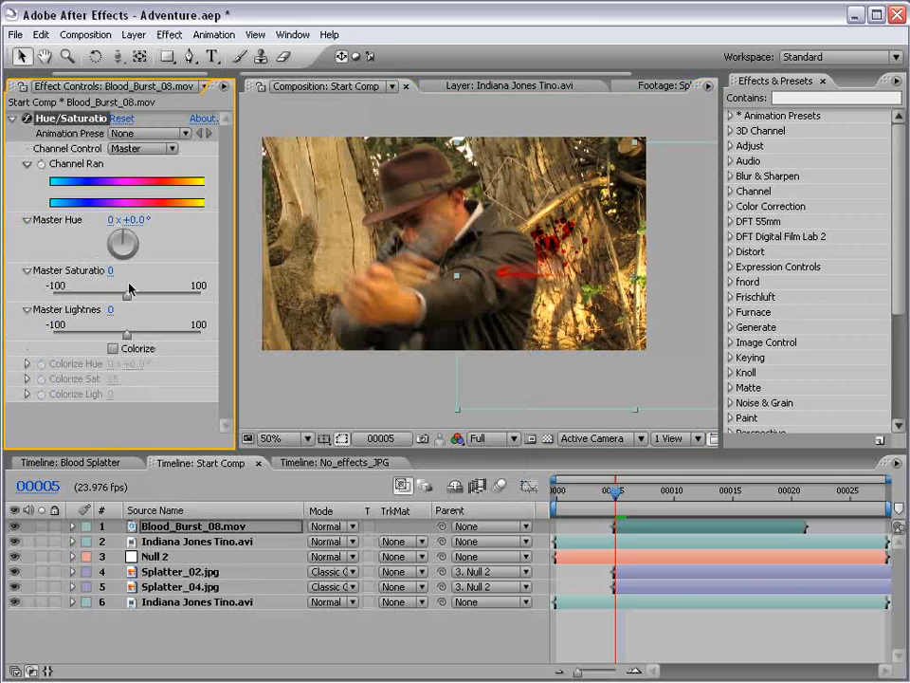
drag(120, 295, 96, 298)
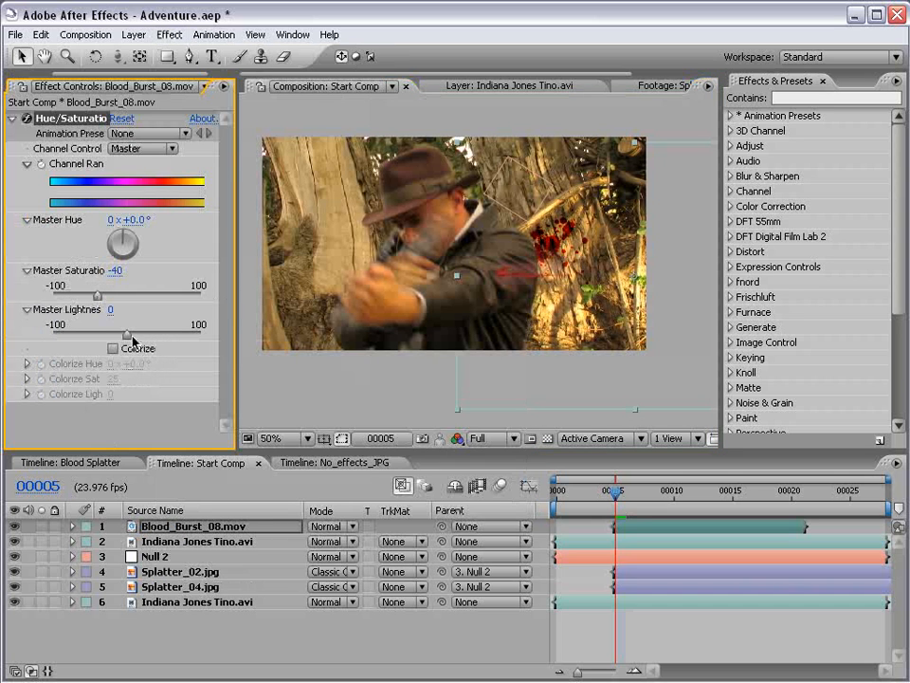
Step: Darken Blood_Burst_08.mov by lowering its Master Lightness, and slightly raise its Master Saturation
drag(127, 338, 89, 341)
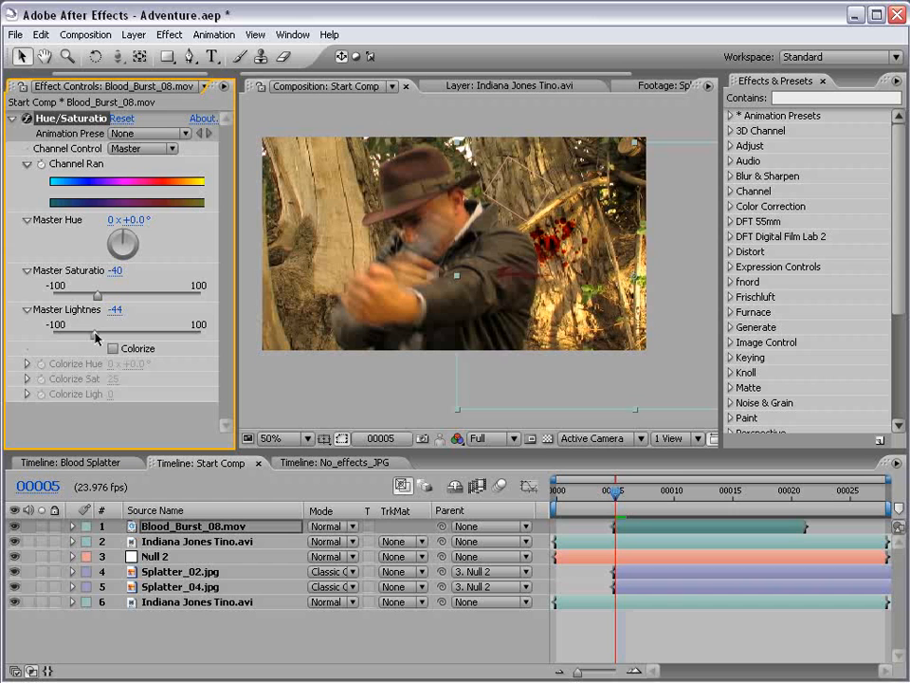
scroll(569, 301, up, 1)
key(h)
drag(567, 298, 513, 299)
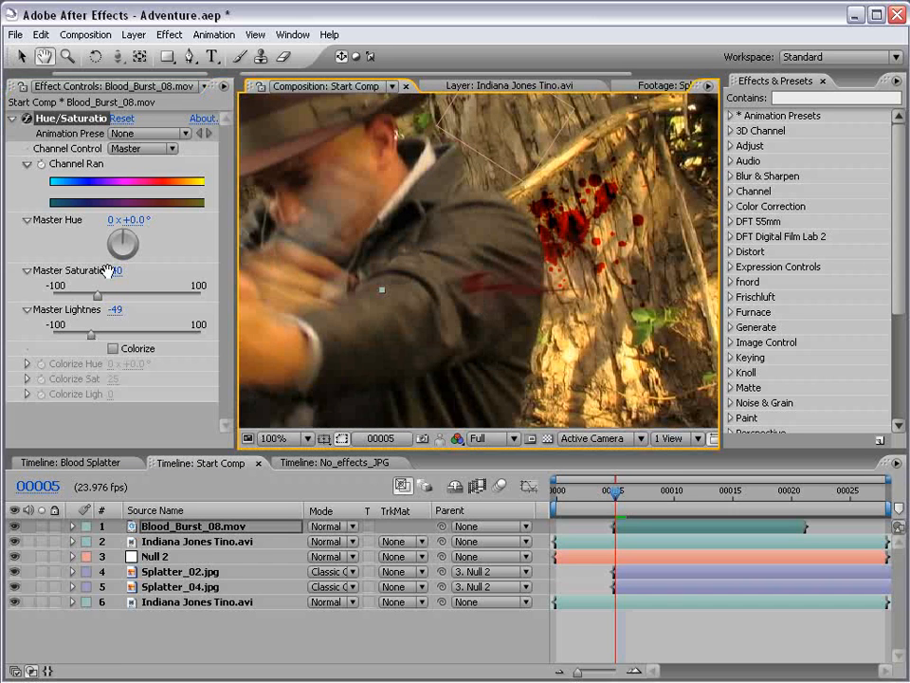
drag(99, 296, 115, 297)
drag(91, 335, 84, 336)
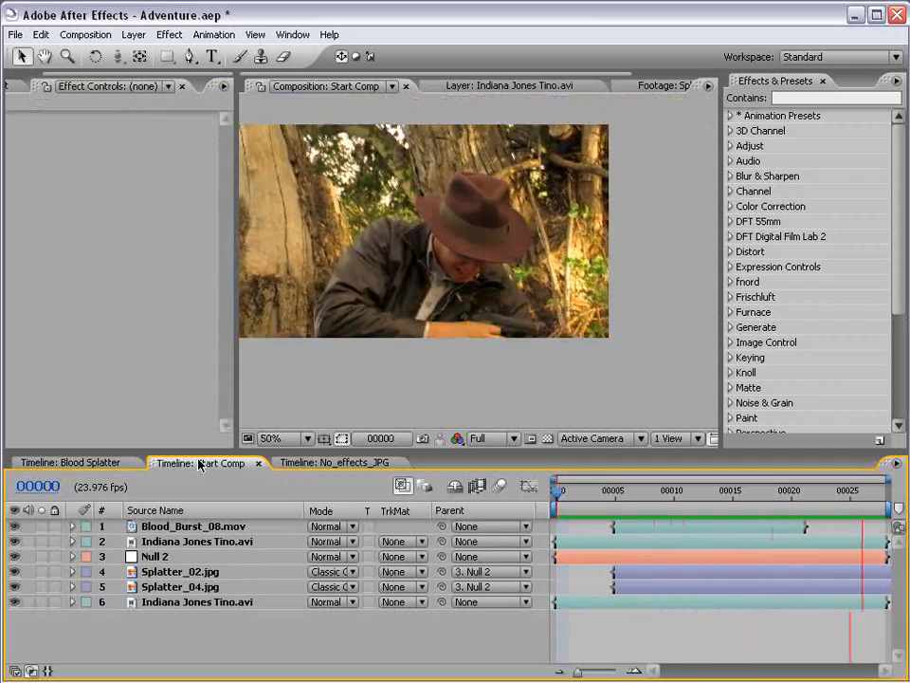
Step: At frame 5, nudge Splatter_02.jpg and Splatter_04.jpg together slightly down and left on the tree trunk
key(space)
drag(577, 489, 611, 495)
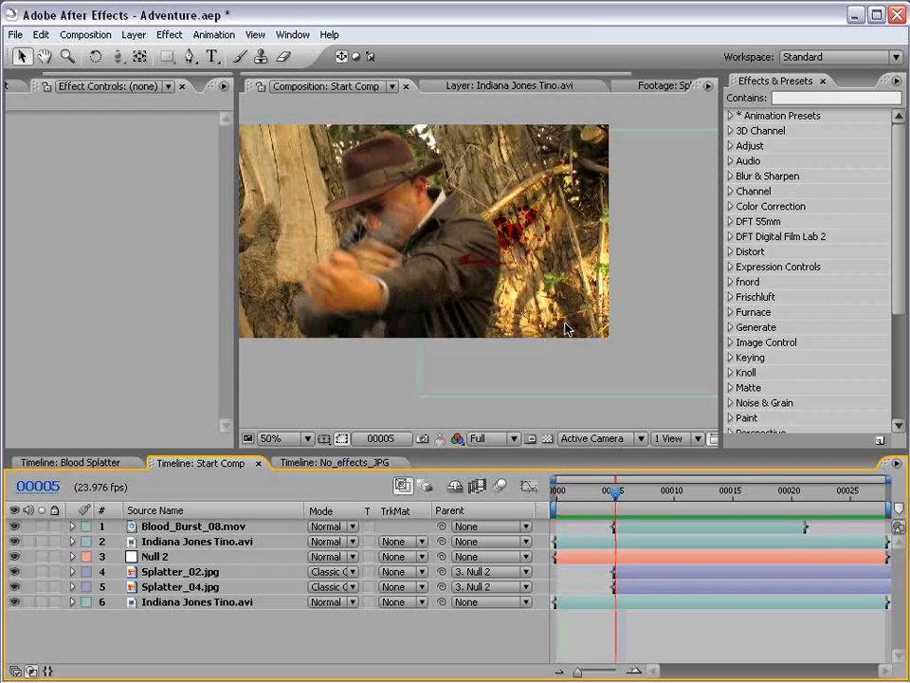
scroll(566, 328, up, 2)
click(632, 574)
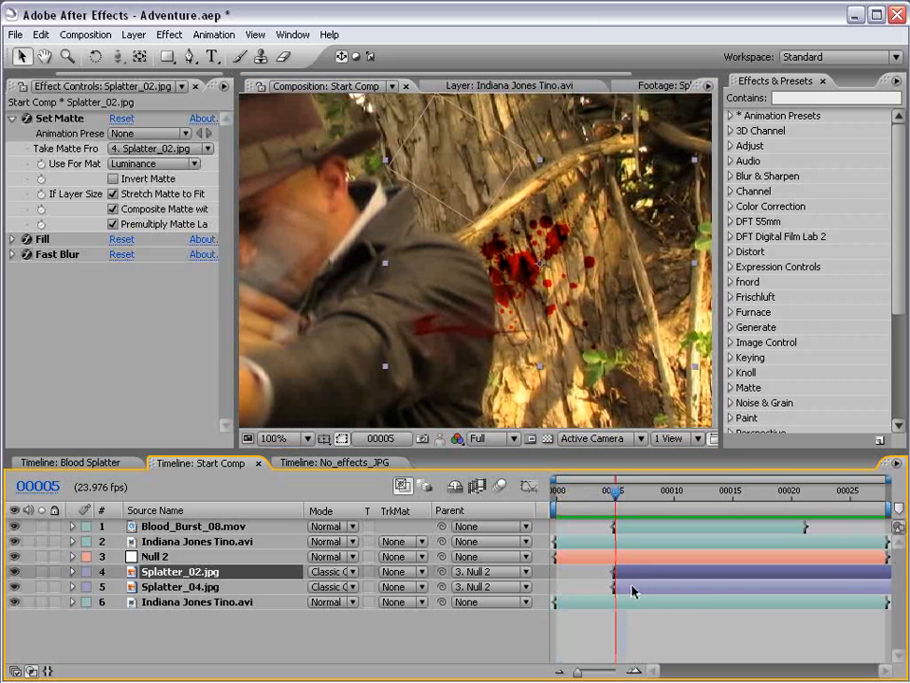
shift+click(630, 587)
mouse_move(568, 272)
mouse_down()
mouse_move(536, 256)
mouse_move(484, 190)
mouse_move(446, 204)
mouse_move(564, 256)
mouse_up()
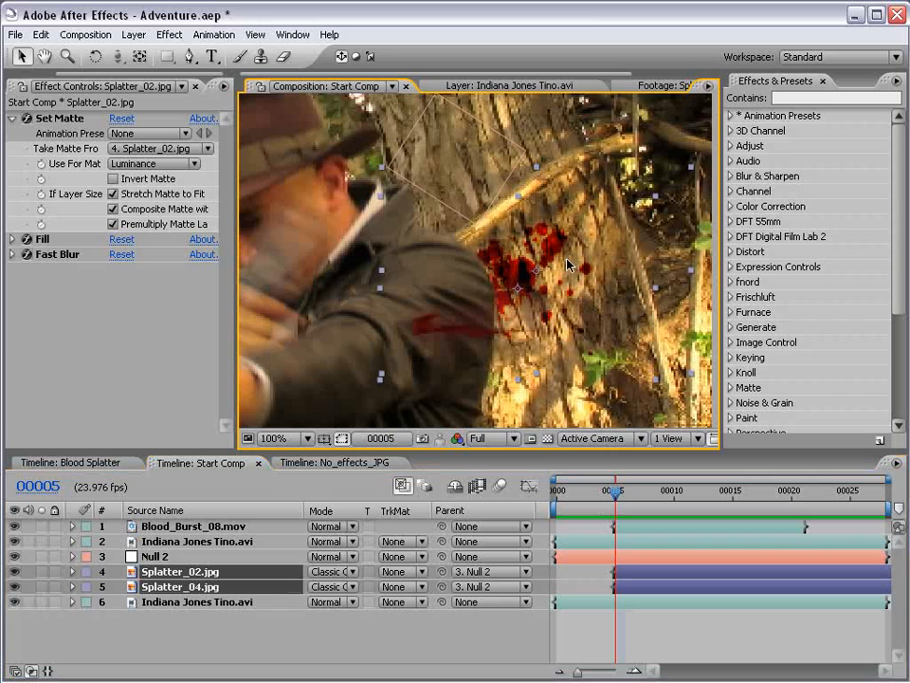
click(638, 492)
key(space)
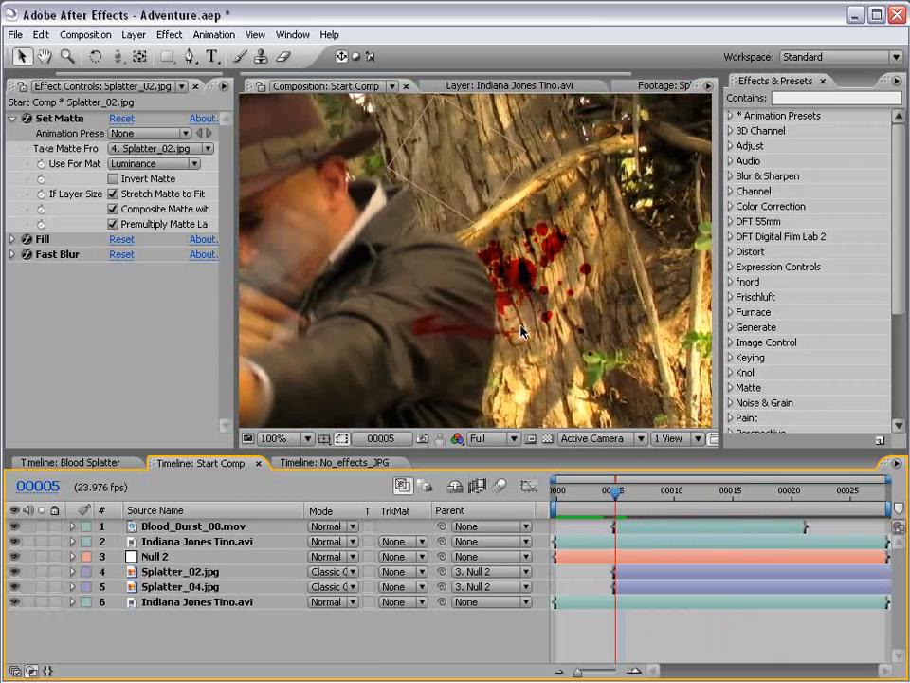
click(622, 587)
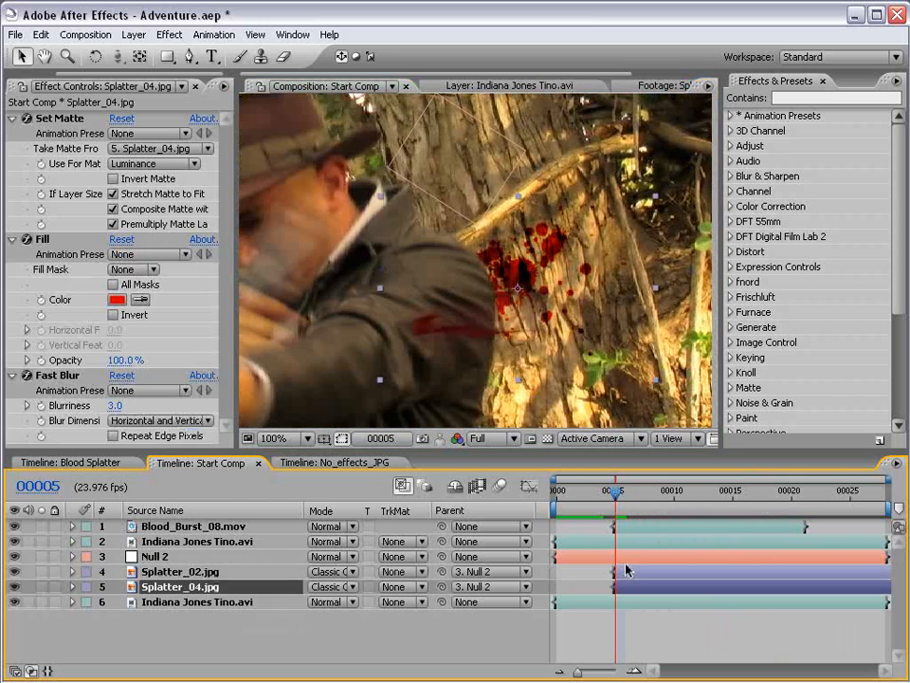
shift+click(628, 574)
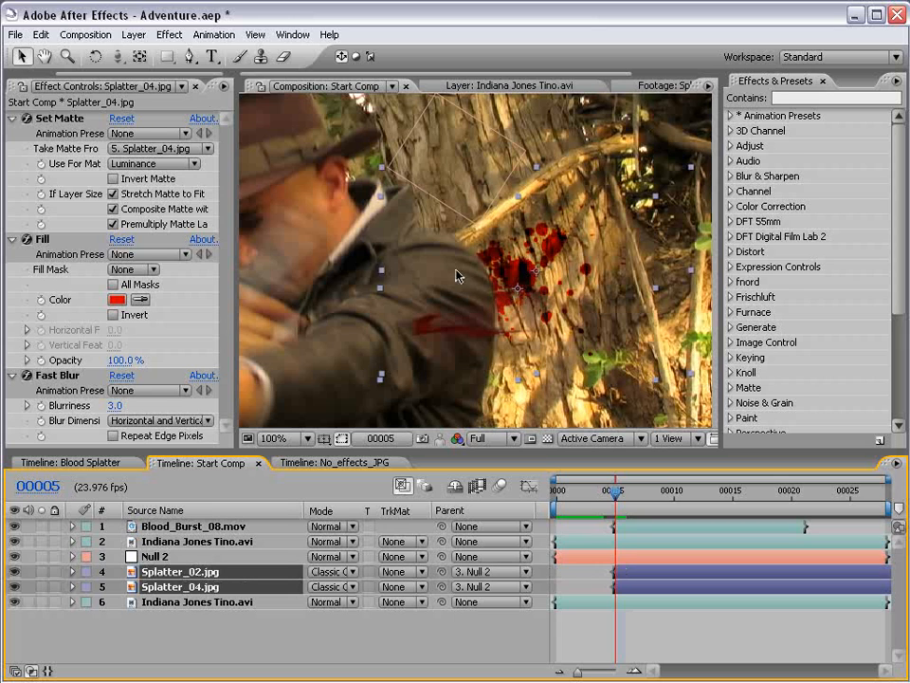
click(190, 56)
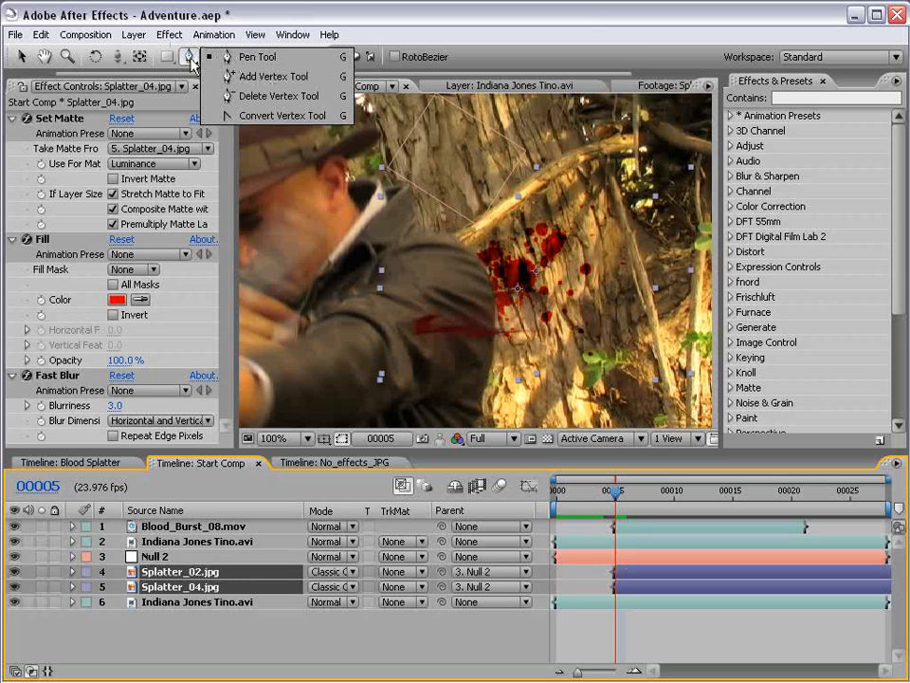
click(21, 55)
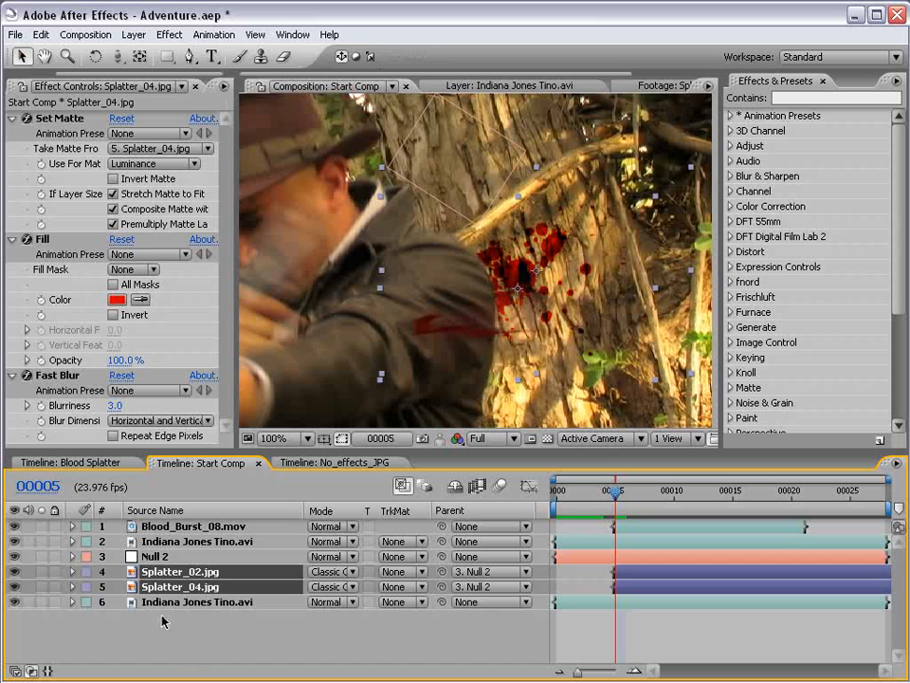
Step: Draw a small elliptical mask on Splatter_02.jpg around the center of the splatter at frame 5
click(175, 572)
click(167, 57)
drag(173, 64, 223, 75)
drag(509, 259, 533, 284)
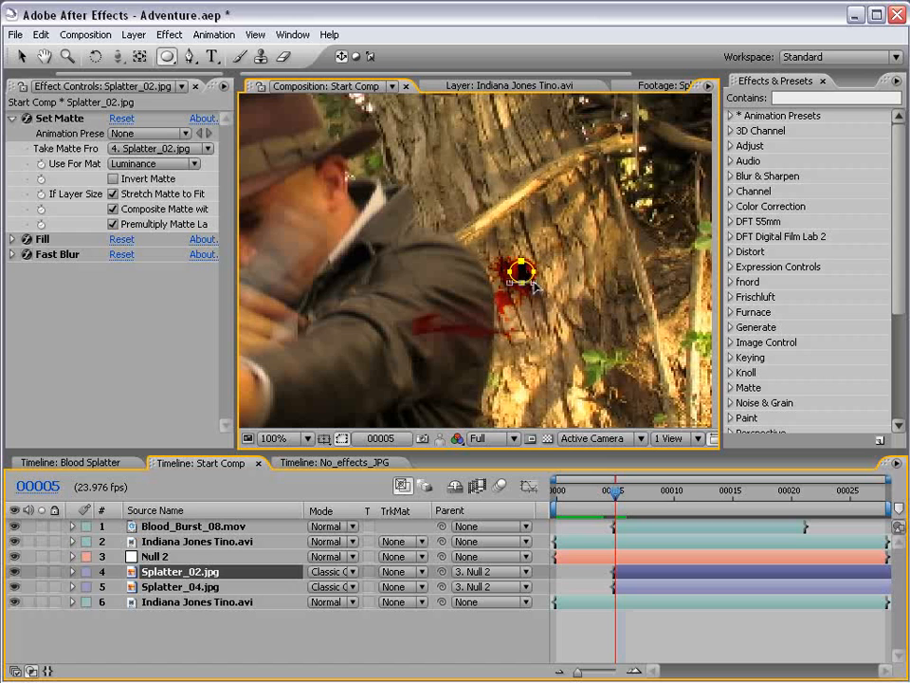
click(634, 622)
click(631, 574)
key(v)
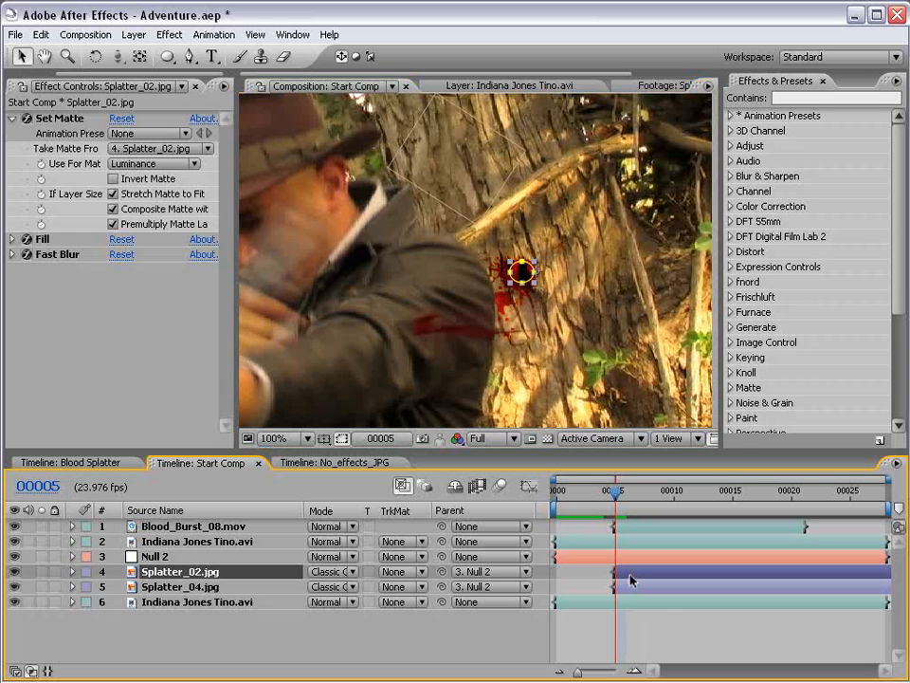
Step: Reveal the mask properties of Splatter_02.jpg and keyframe Mask Expansion at 0 pixels on frame 5
key(m)
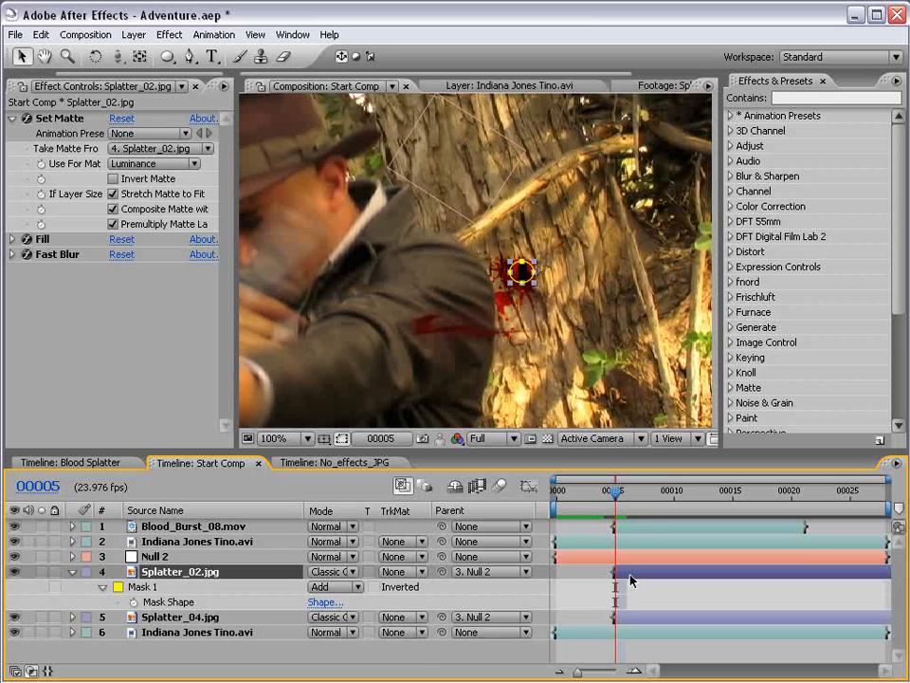
key(m)
key(m)
scroll(236, 585, down, 2)
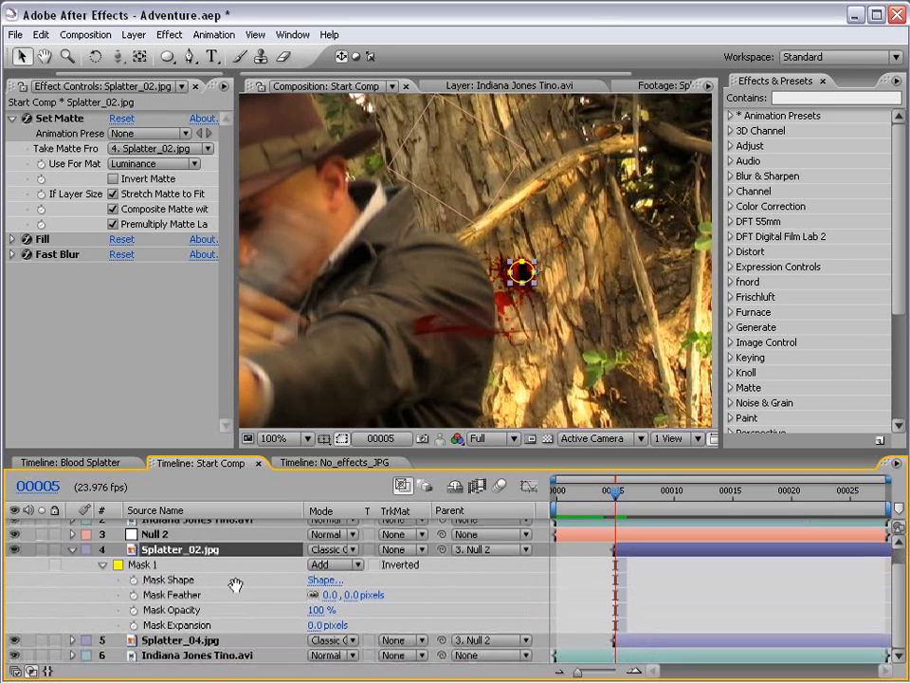
drag(317, 630, 365, 609)
key(ctrl+z)
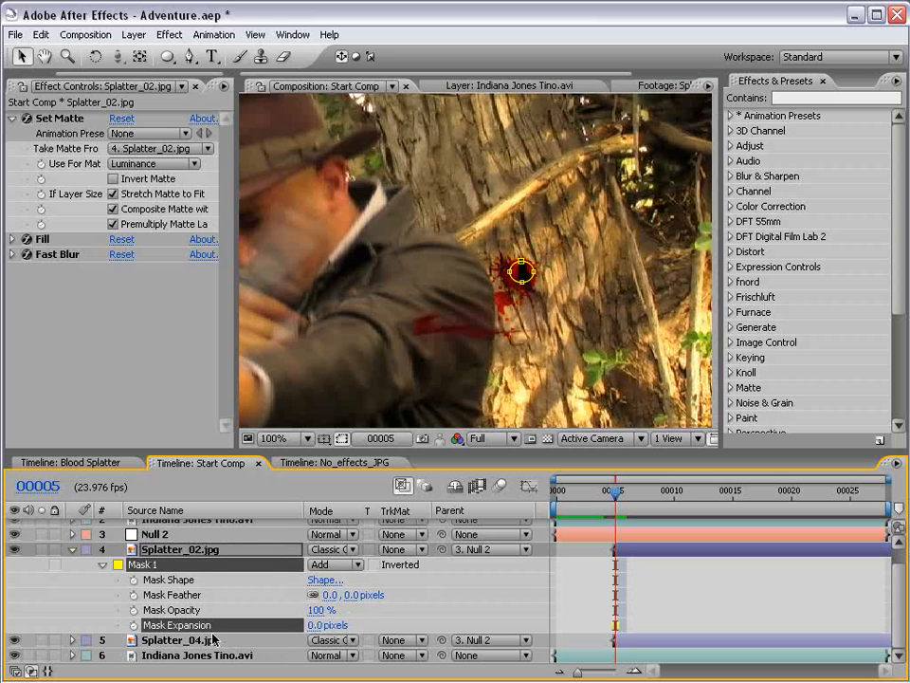
click(133, 624)
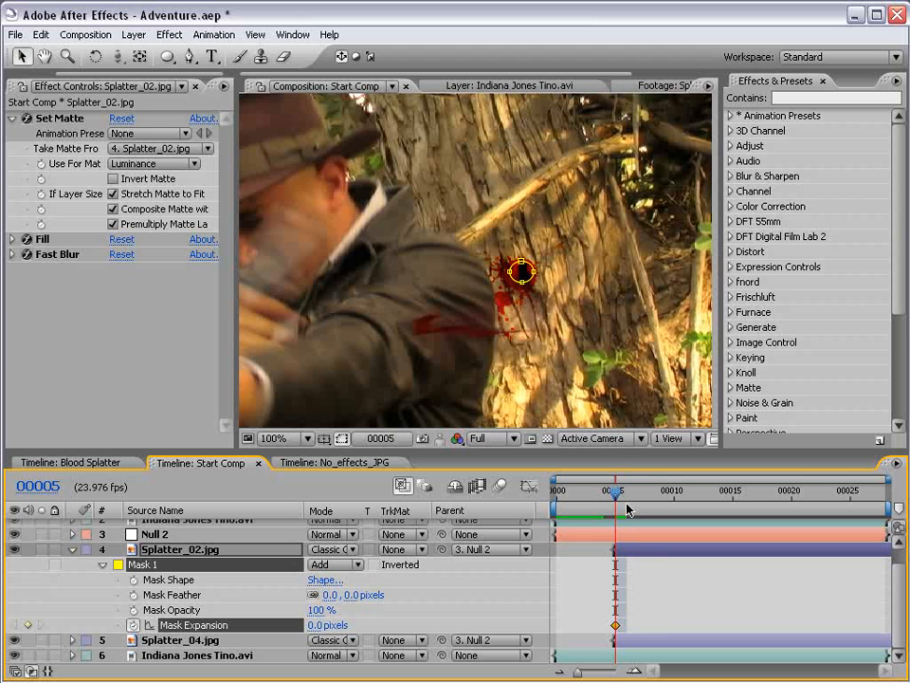
Step: Set Splatter_02.jpg's Mask Expansion to 359 pixels at frame 8 so the splatter spreads outward
key(Page_Down)
key(Page_Down)
key(Page_Down)
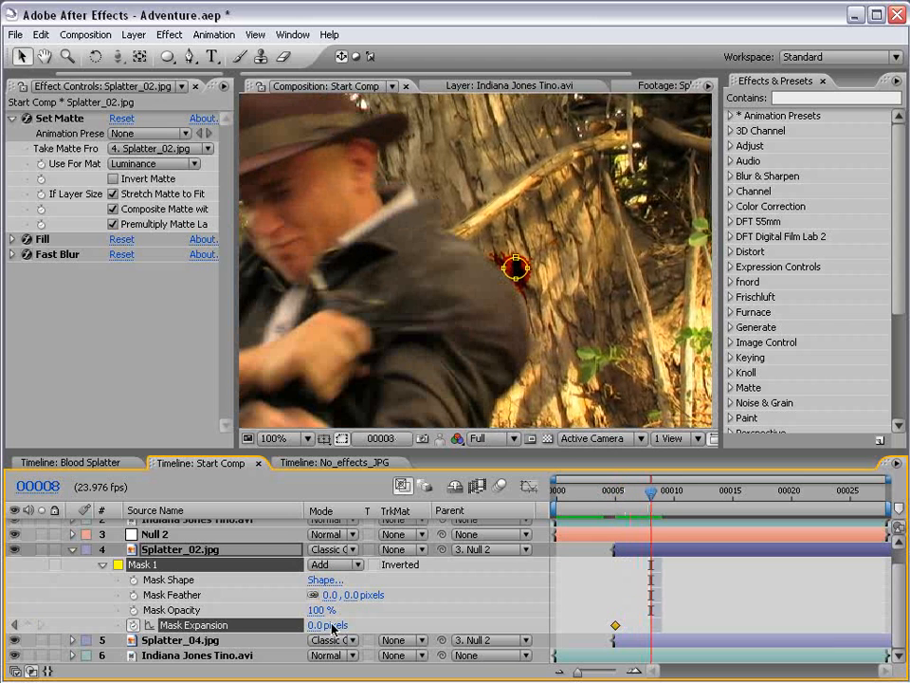
drag(332, 627, 566, 571)
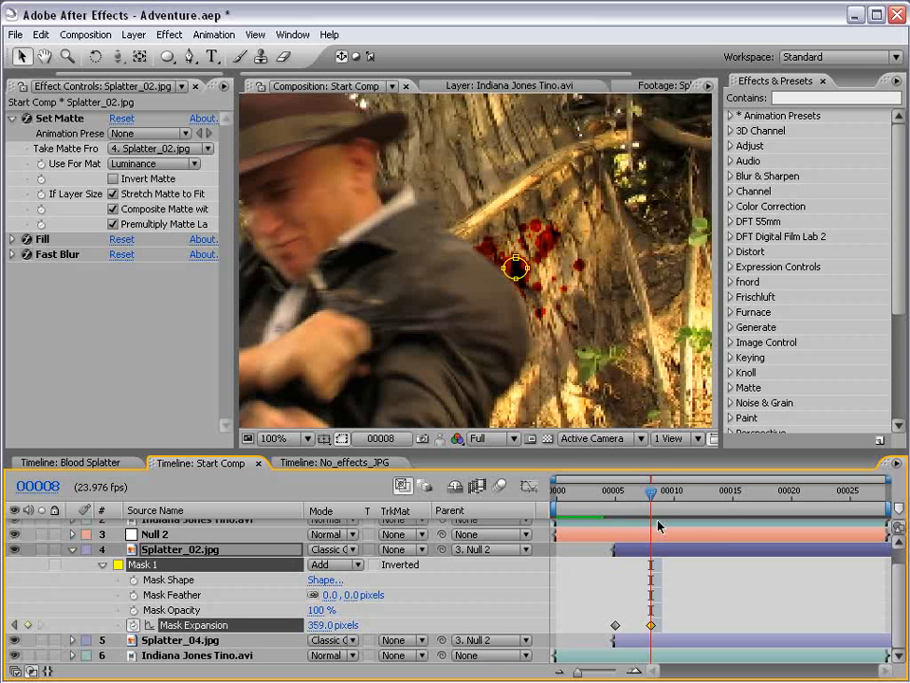
Step: Step through the splatter's growth and move its second Mask Expansion keyframe to frame 10
key(Page_Up)
key(Page_Up)
key(Page_Up)
key(Page_Down)
key(Page_Down)
click(649, 633)
drag(649, 628, 670, 627)
mouse_move(641, 496)
mouse_down()
mouse_move(626, 495)
mouse_move(644, 488)
mouse_move(593, 493)
mouse_move(640, 491)
mouse_up()
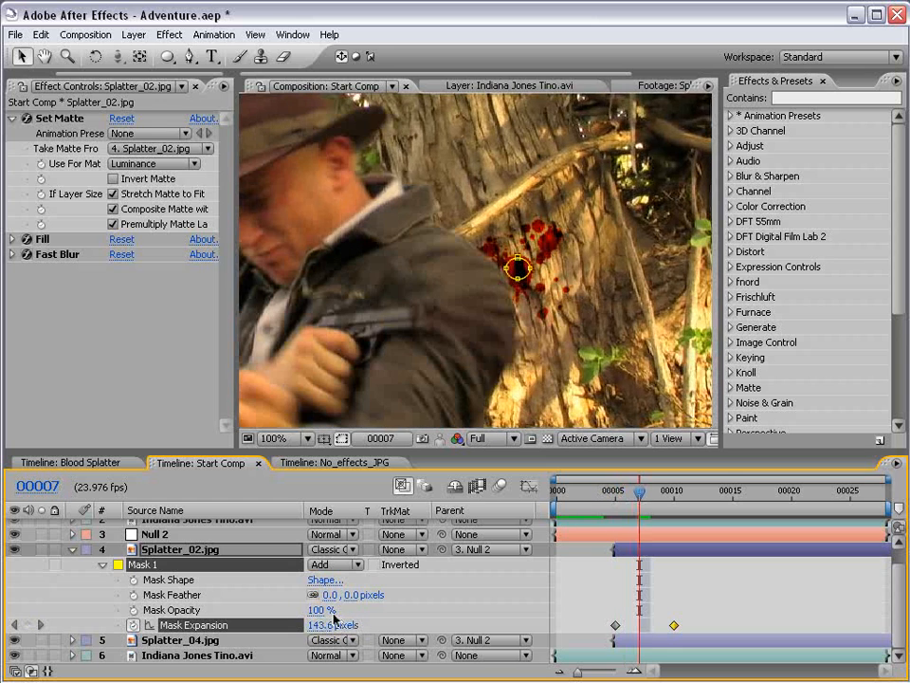
Step: Set the Mask Feather of Splatter_02.jpg to 43 pixels and check the growth frame by frame
drag(351, 595, 393, 587)
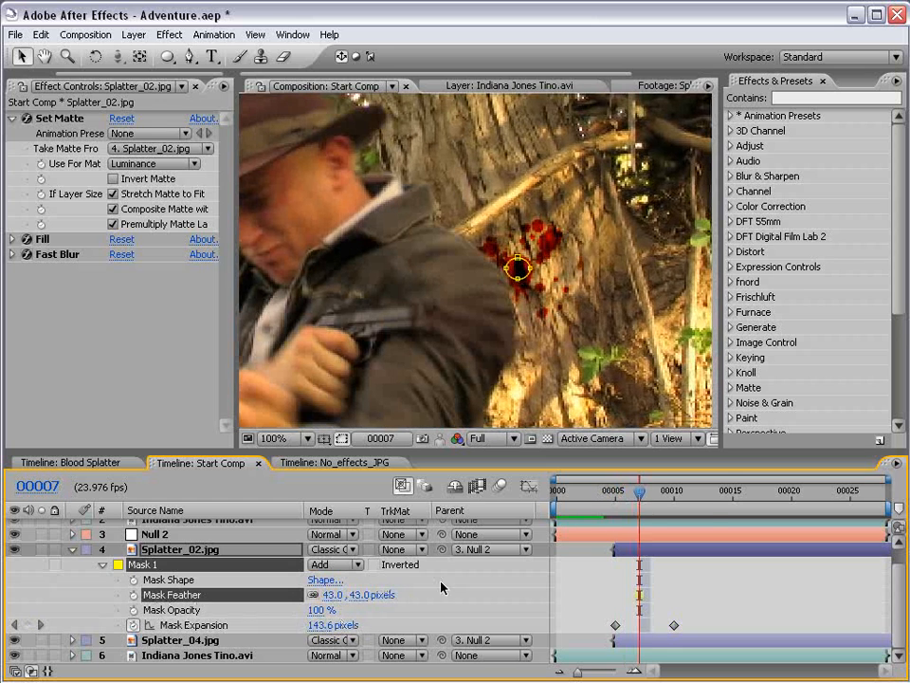
drag(629, 494, 649, 494)
key(Page_Up)
key(Page_Down)
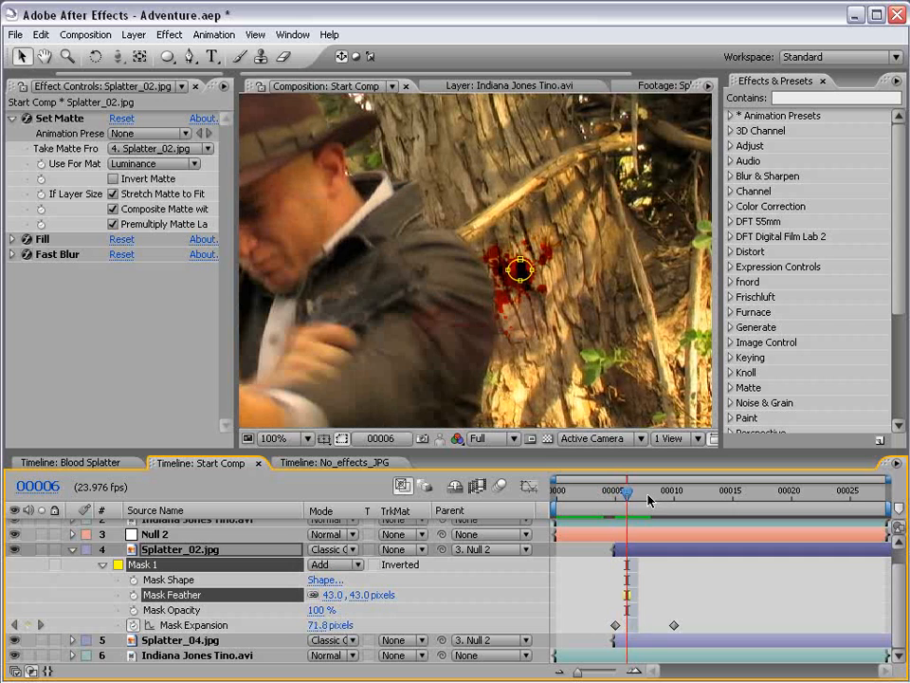
key(Page_Up)
Step: Copy the animated Mask 1 from Splatter_02.jpg to Splatter_04.jpg and preview the full composition
key(m)
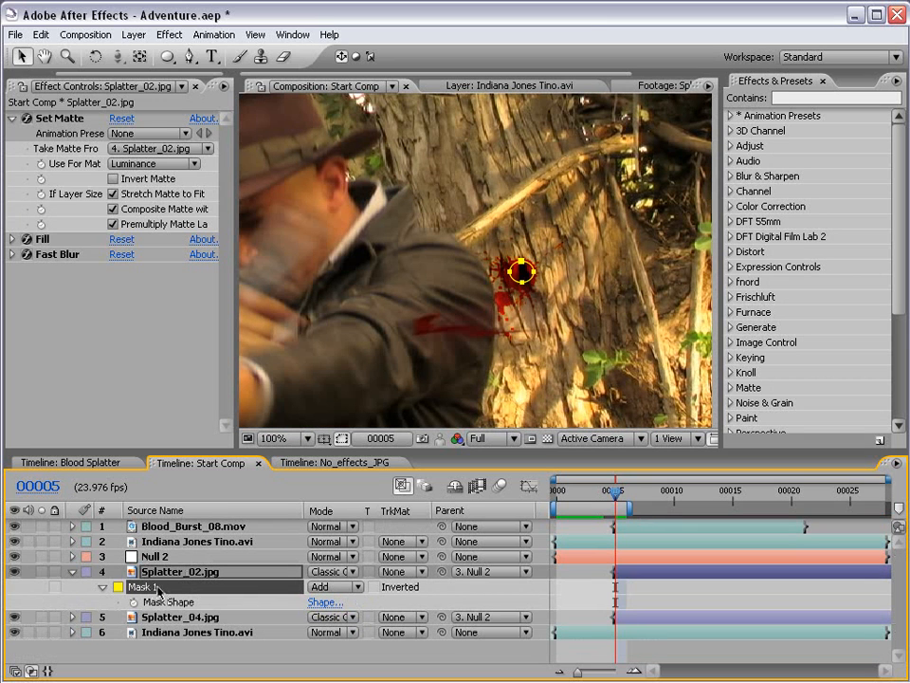
click(142, 616)
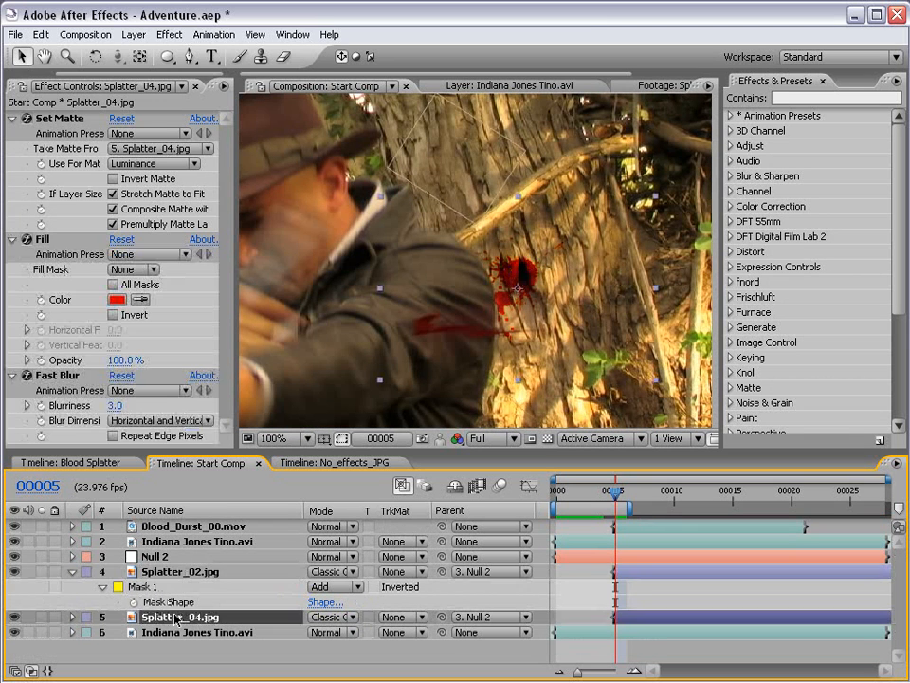
drag(611, 494, 580, 502)
drag(812, 509, 457, 509)
scroll(364, 207, down, 1)
key(KP_0)
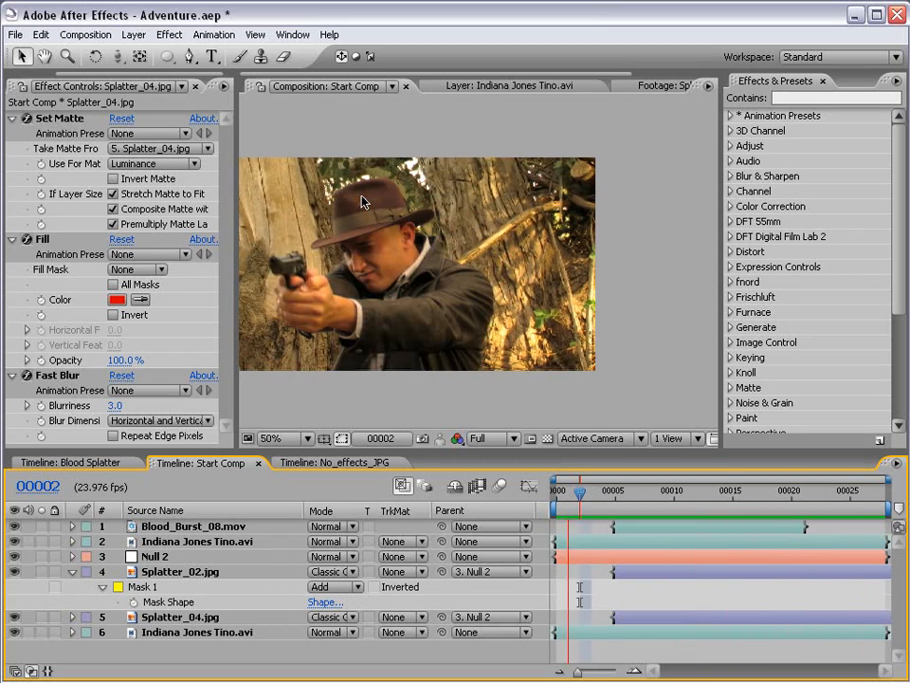
Step: Move the ending Mask Expansion keyframes of Splatter_02.jpg and Splatter_04.jpg to frame 9, then collapse both layers
click(635, 576)
ctrl+click(628, 617)
key(t)
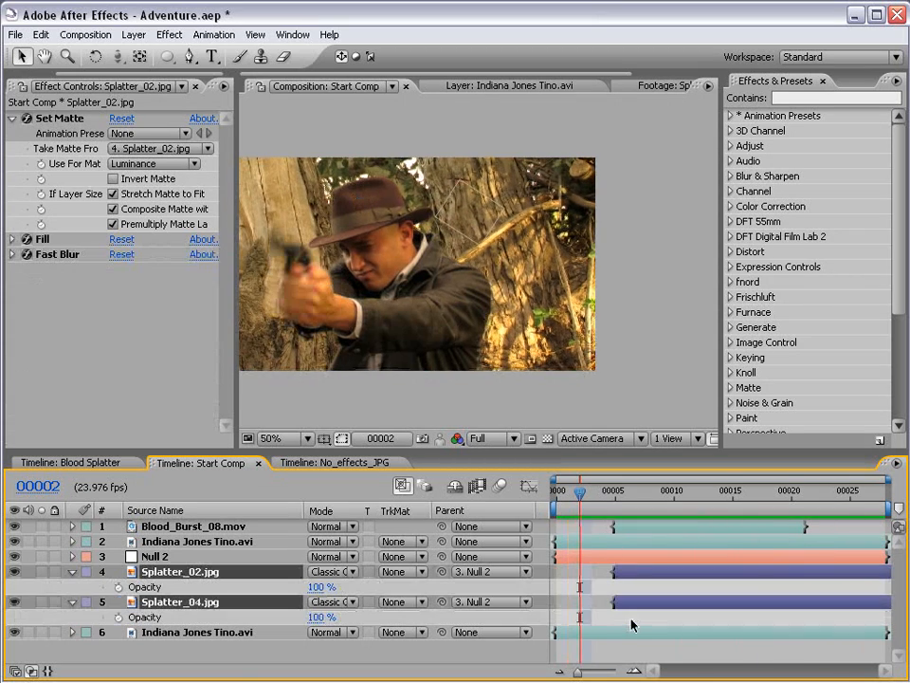
click(701, 583)
drag(712, 594, 661, 649)
click(674, 595)
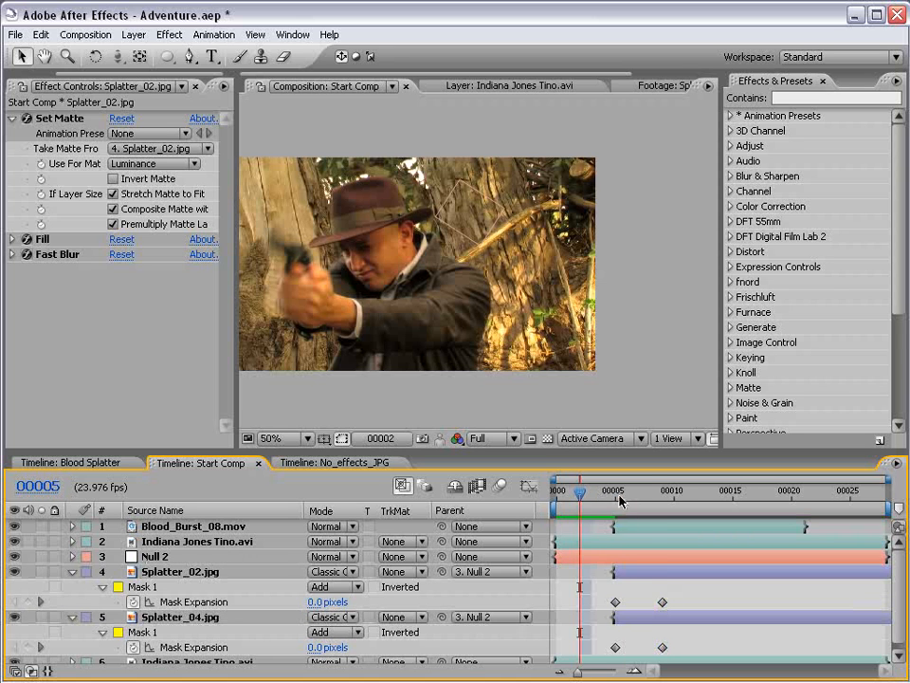
key(space)
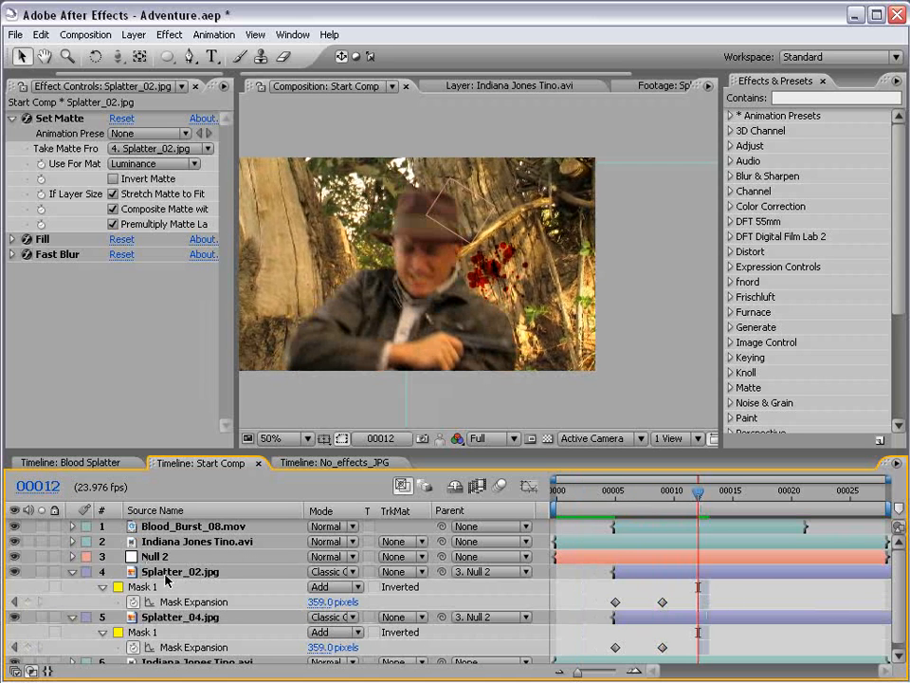
click(72, 571)
click(72, 587)
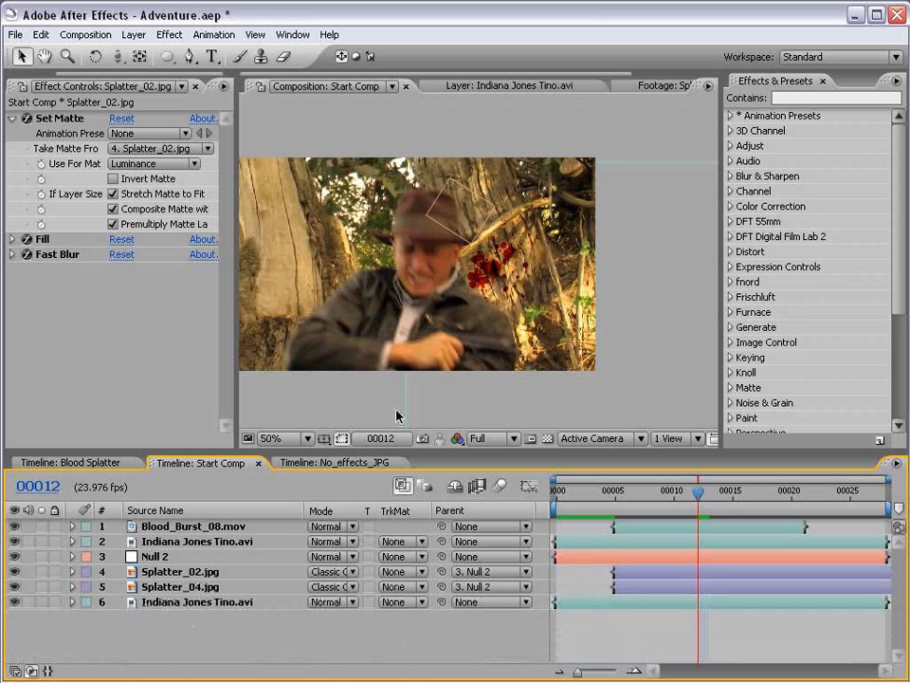
Step: Add an adjustment layer above all layers and apply the FMP_GreenEasy preset to it
key(h)
drag(400, 294, 451, 294)
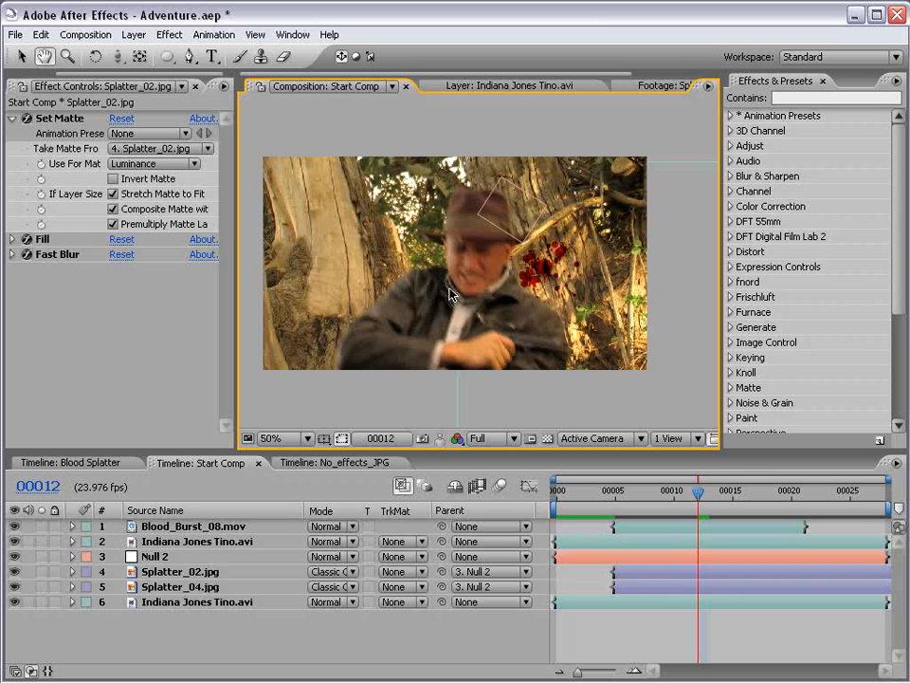
click(134, 35)
mouse_move(128, 53)
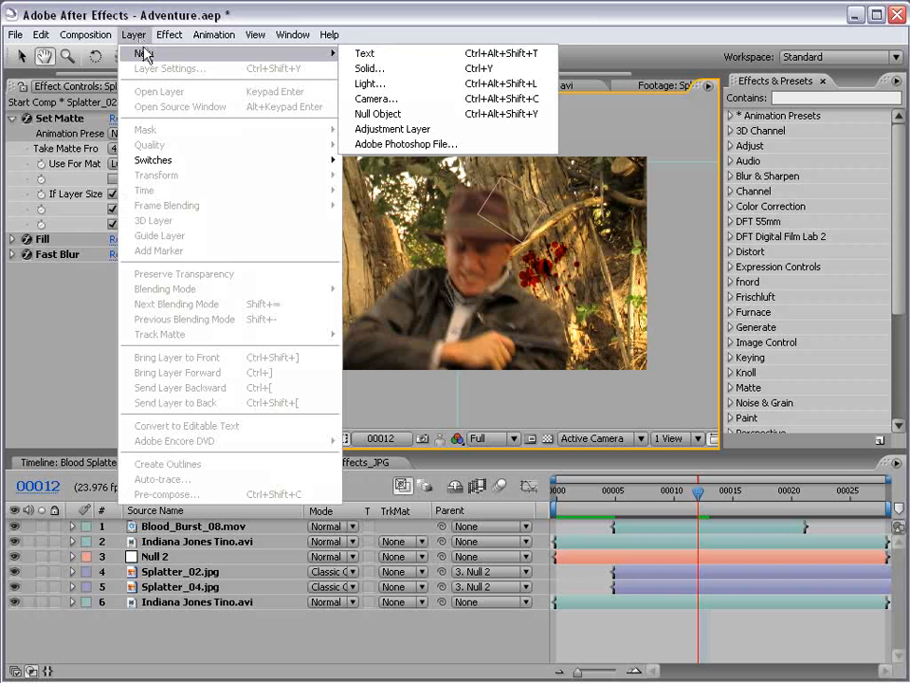
click(393, 128)
click(789, 98)
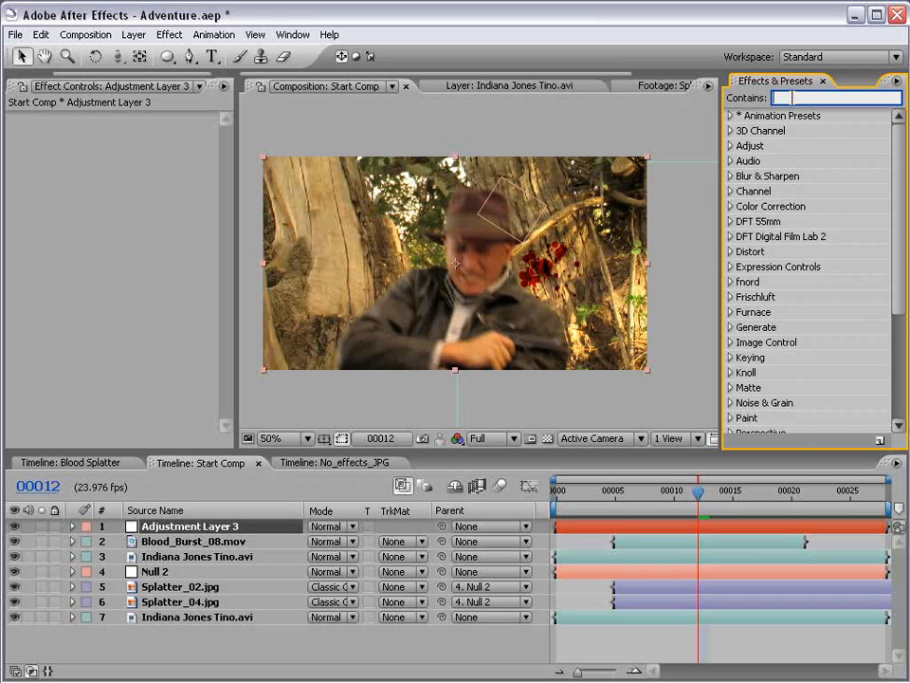
text(green)
drag(825, 177, 583, 530)
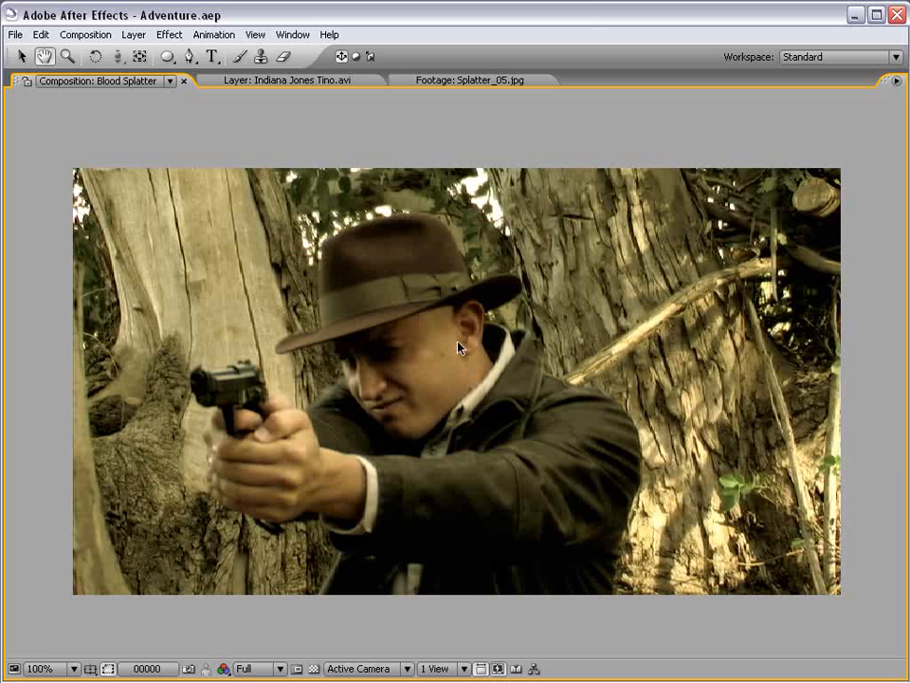
Step: Restore the maximized Blood Splatter composition view to the normal panel layout and deselect its layers
key(grave)
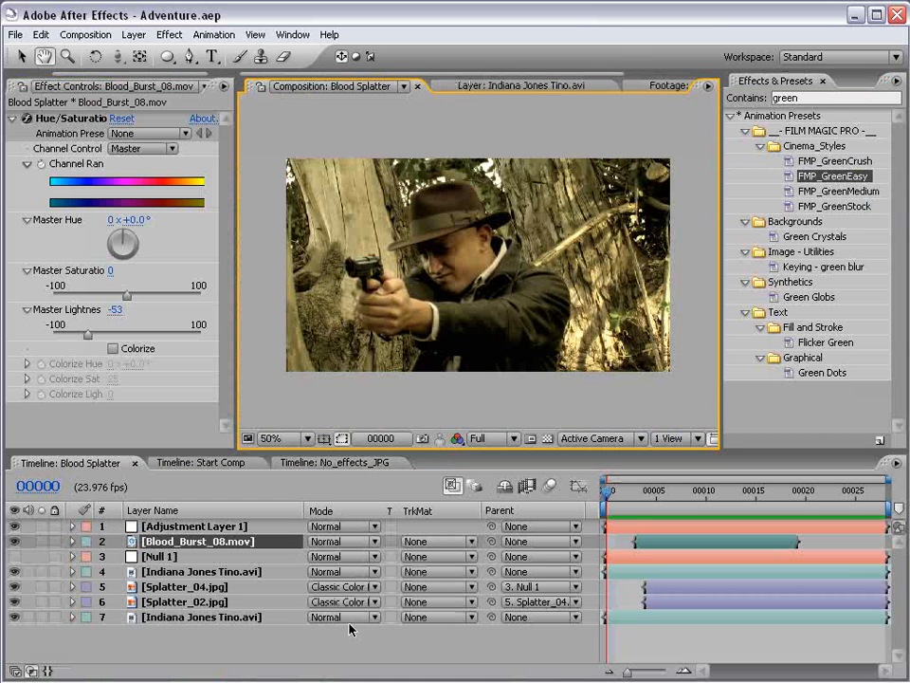
click(333, 649)
key(v)
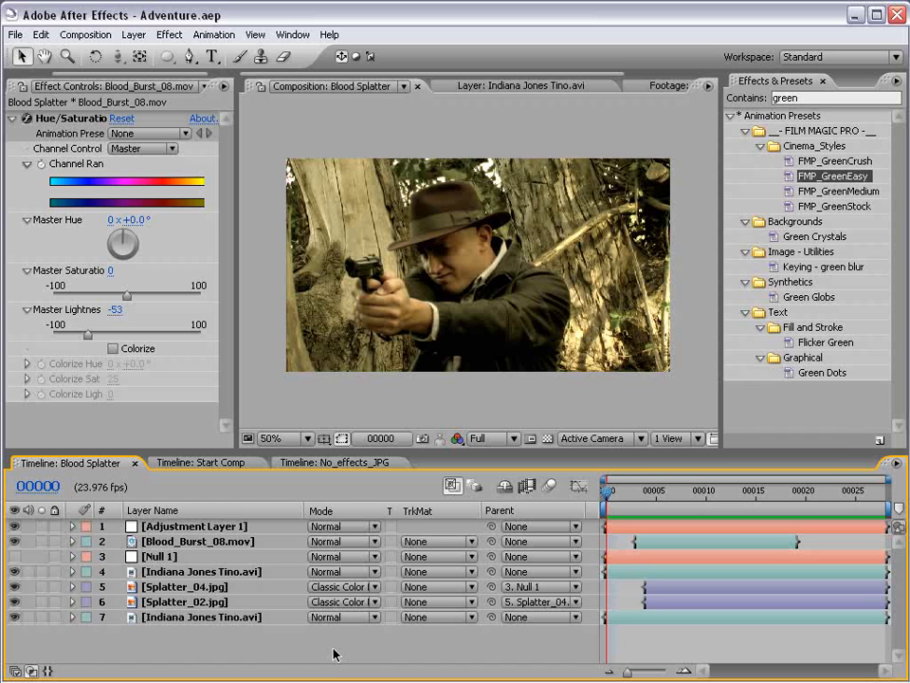
click(313, 464)
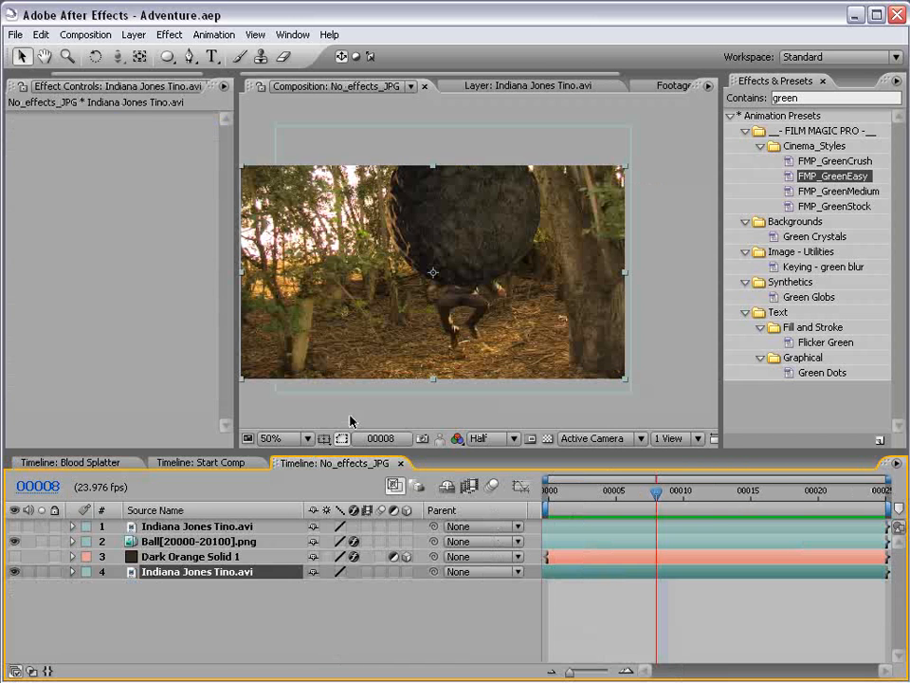
drag(709, 491, 684, 496)
click(38, 526)
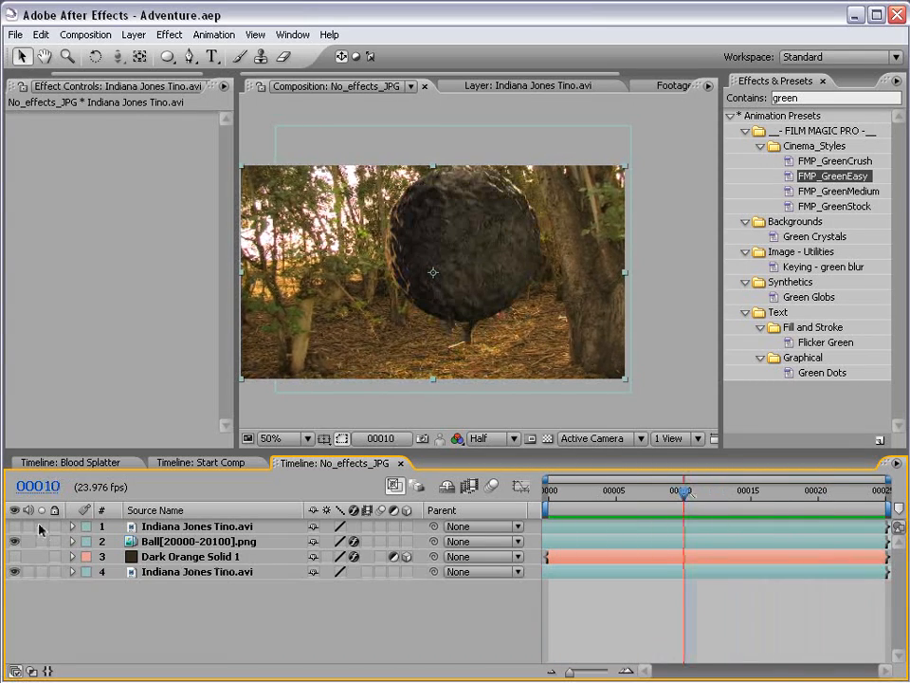
click(41, 541)
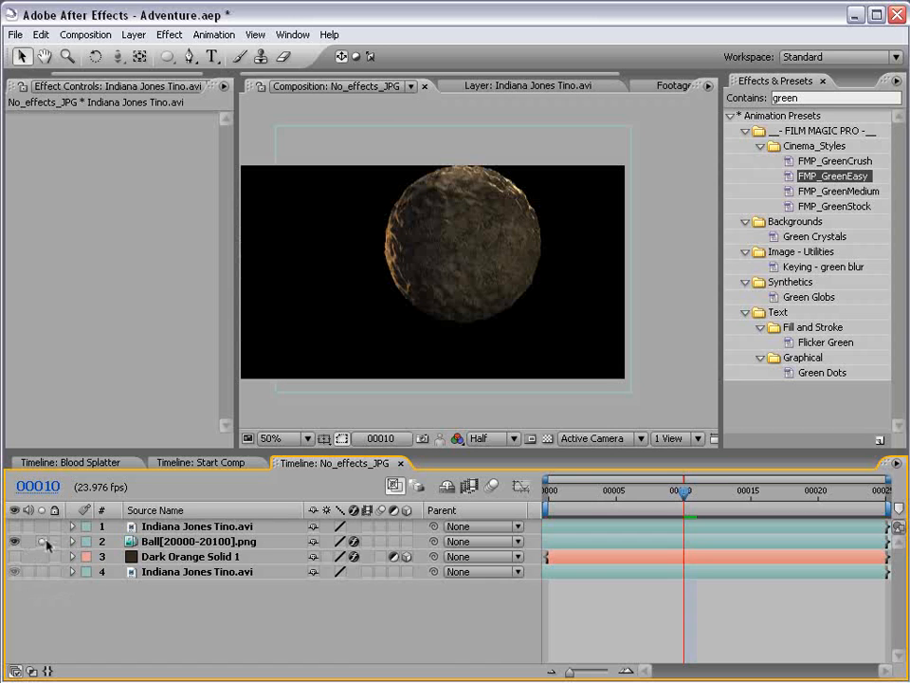
Step: Inspect the soloed ball's surface in the maximized composition view at 100% and full resolution, then restore the normal layout
key(period)
key(grave)
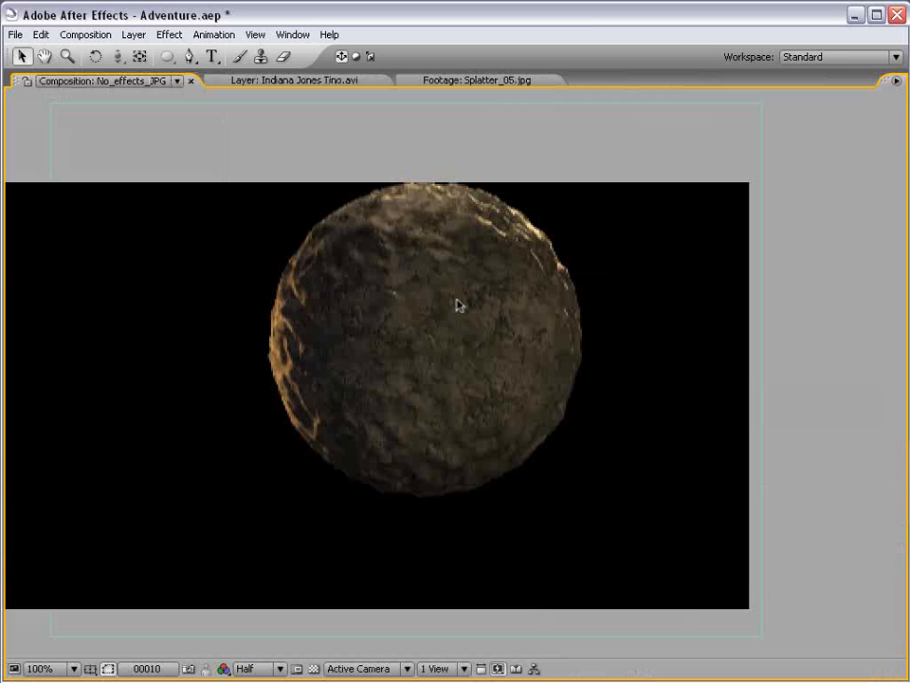
click(266, 680)
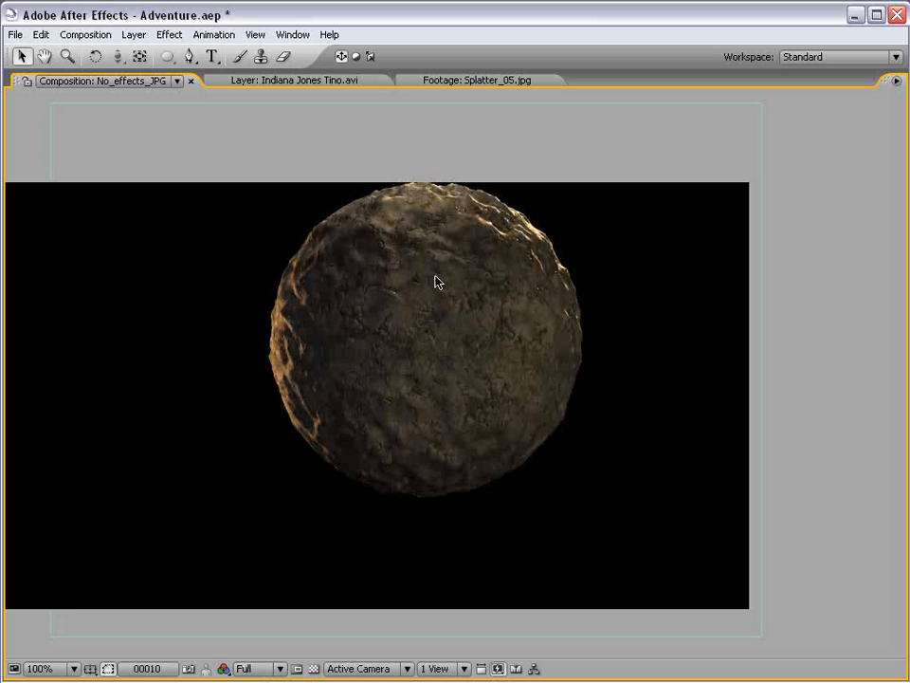
key(grave)
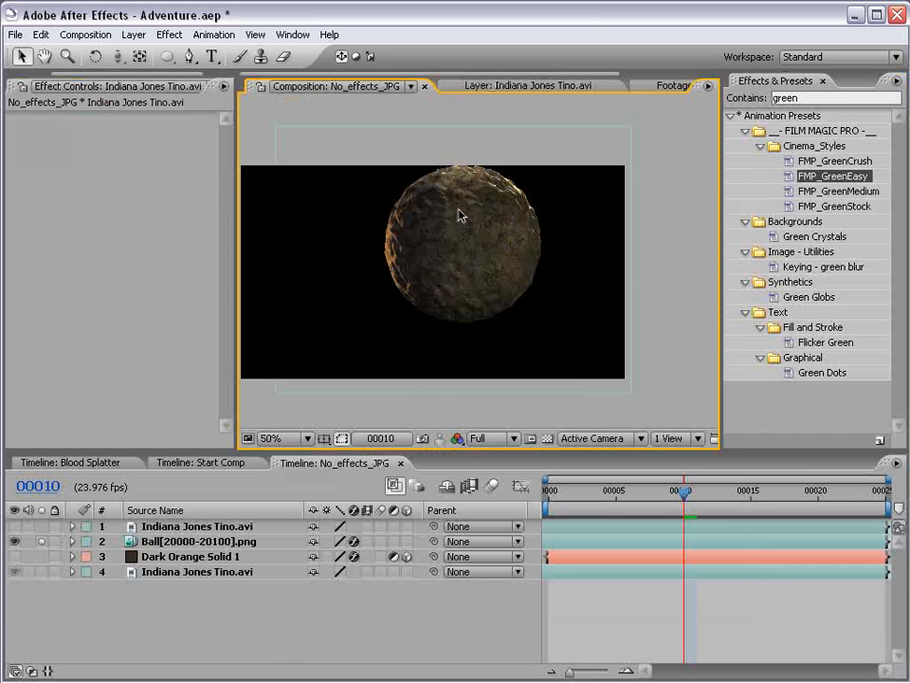
key(grave)
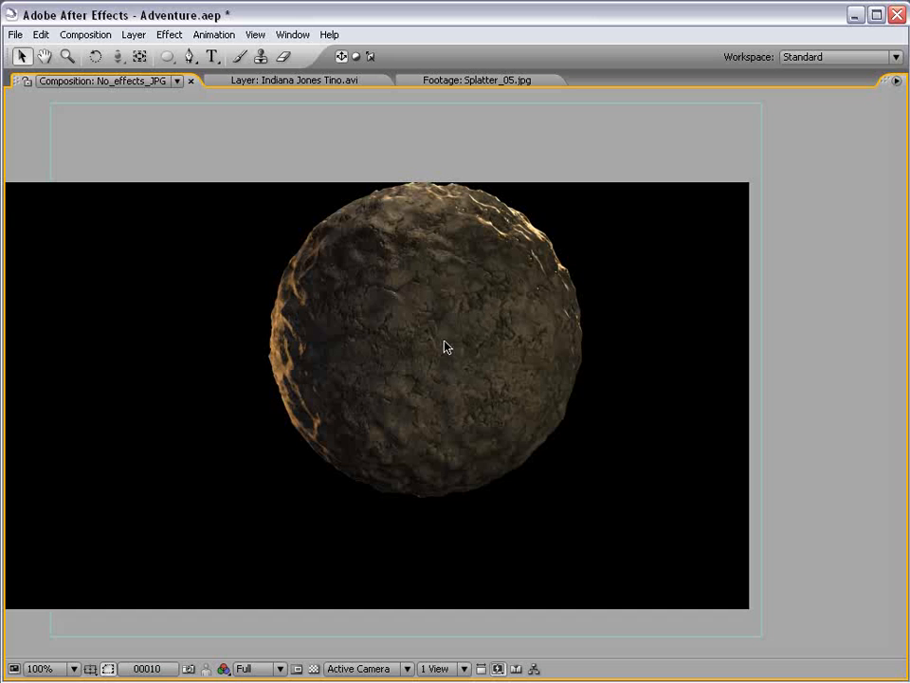
drag(444, 281, 449, 341)
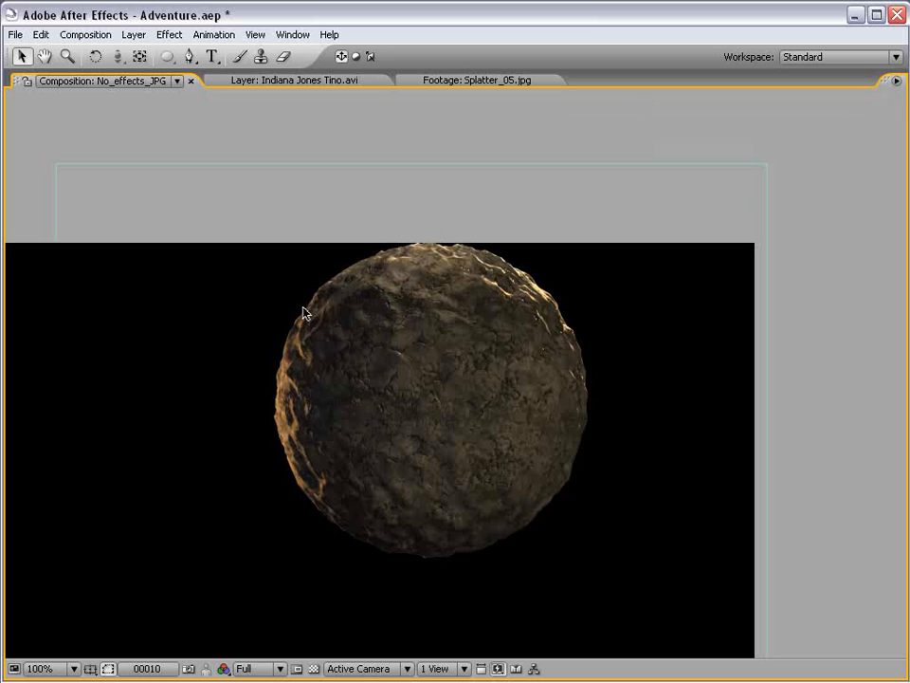
key(comma)
key(grave)
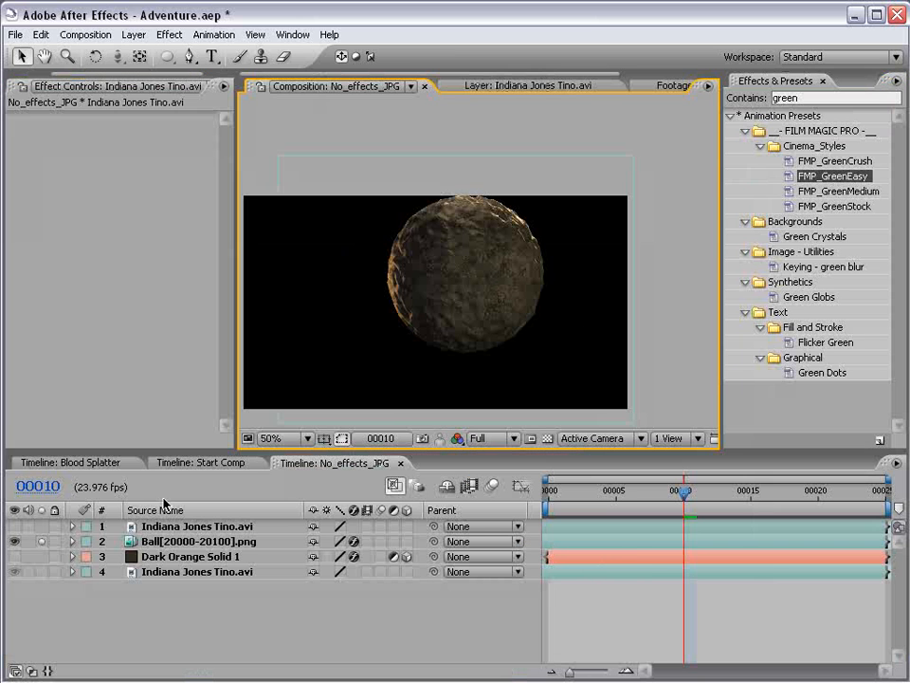
Step: Unsolo the ball layer, scrub through the No_effects_JPG shot and compare the ball alone and over the footage at frame 23
click(42, 542)
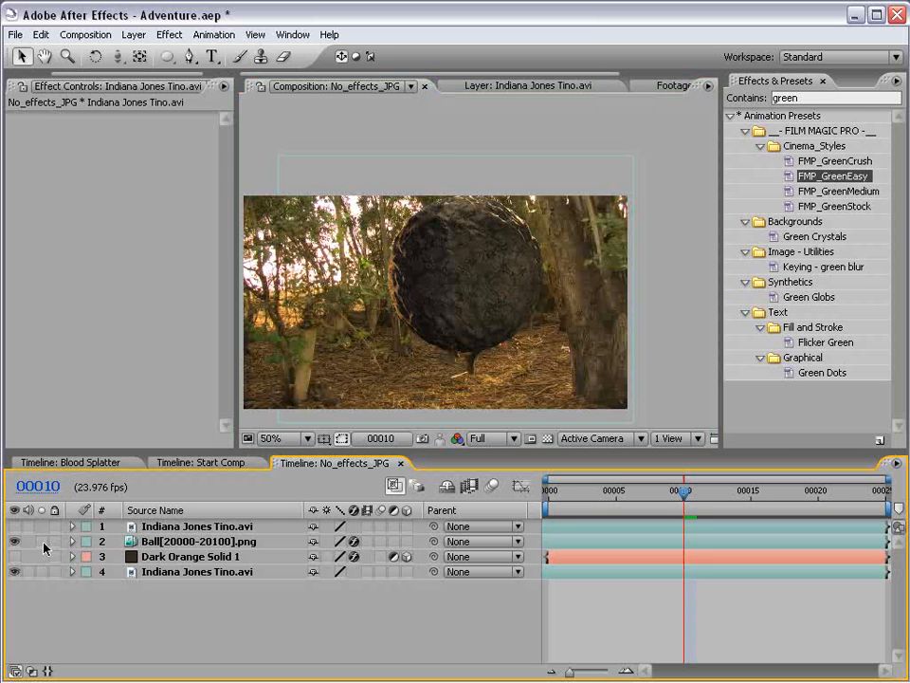
drag(685, 494, 860, 496)
click(41, 543)
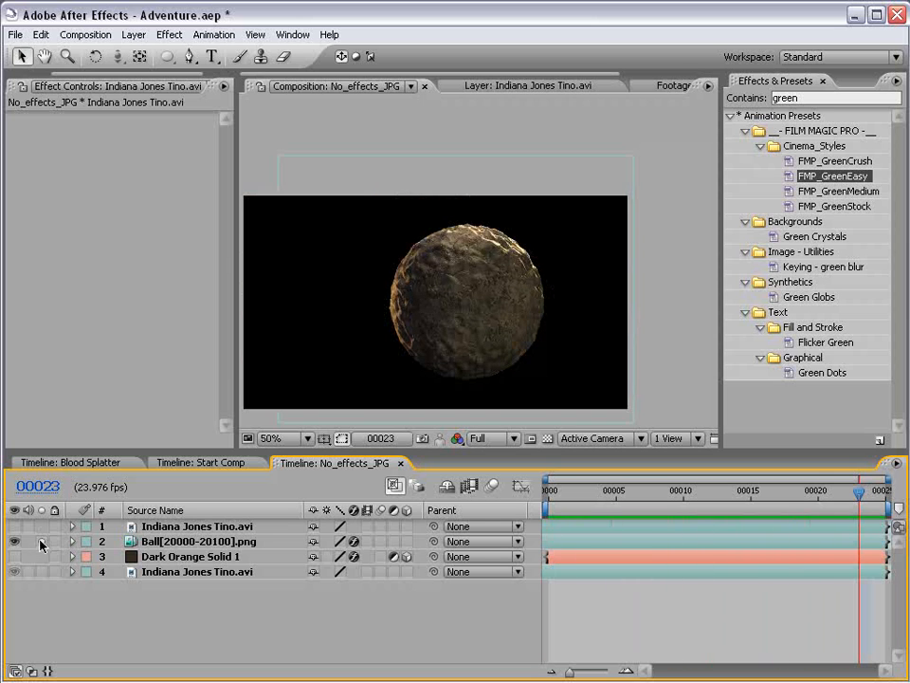
click(41, 542)
drag(858, 493, 880, 505)
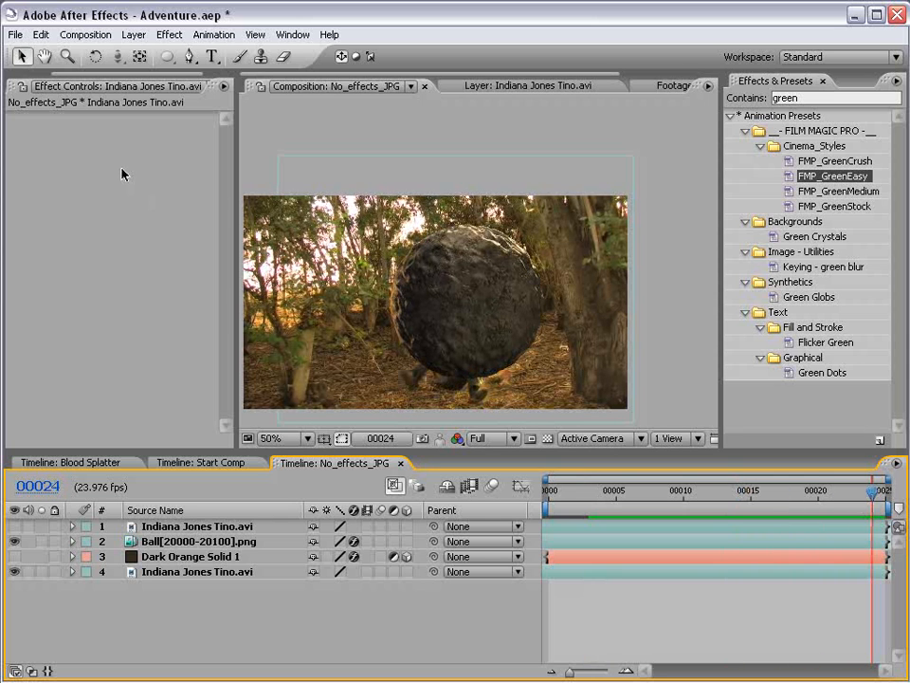
drag(662, 496, 813, 494)
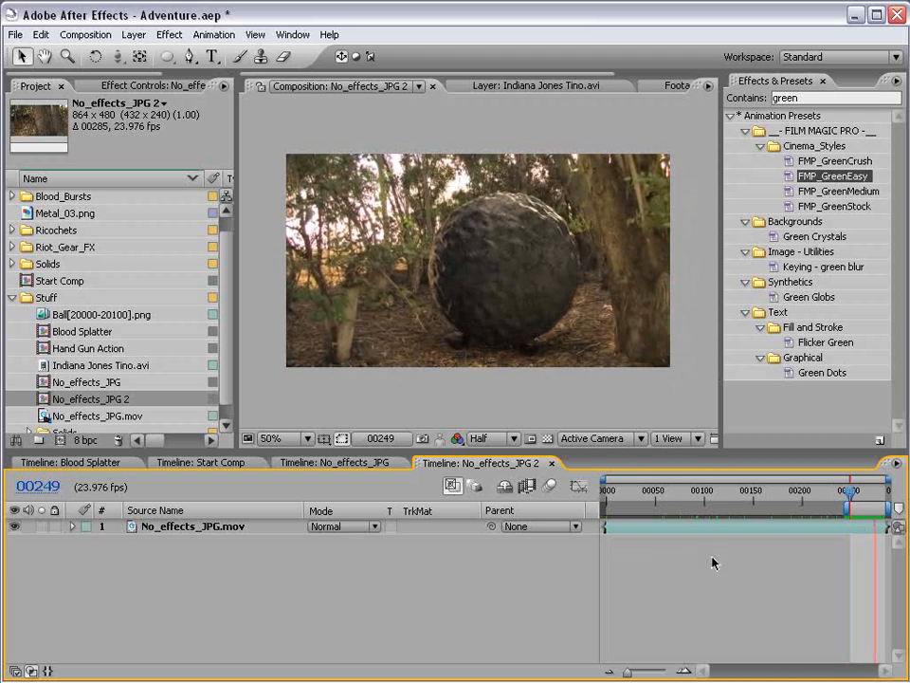
Step: Review the boulder shot in the No_effects_JPG 2 composition, with the finished With Effects.mov over the original footage
drag(878, 494, 851, 498)
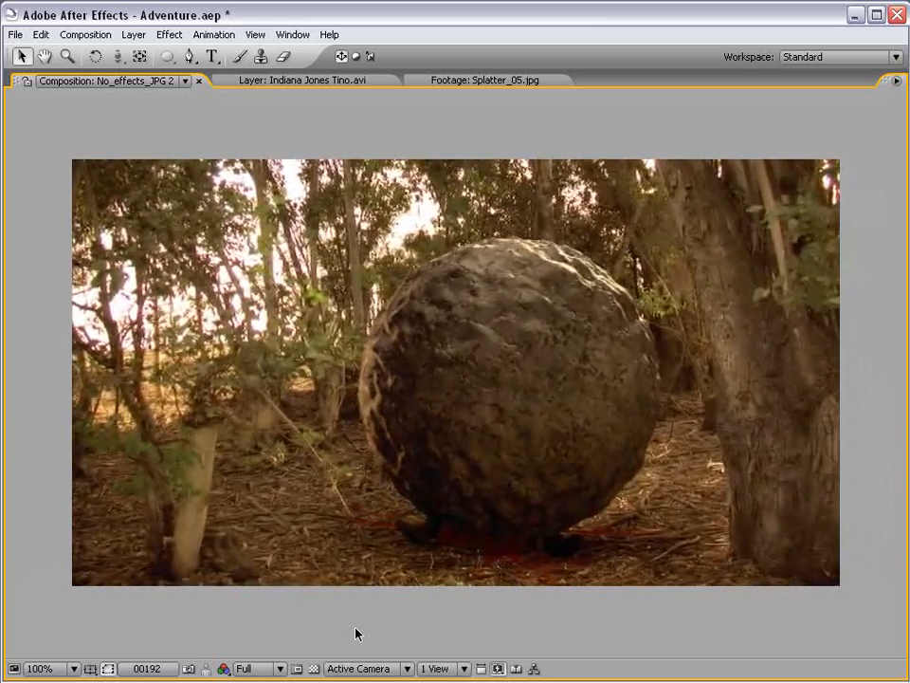
key(grave)
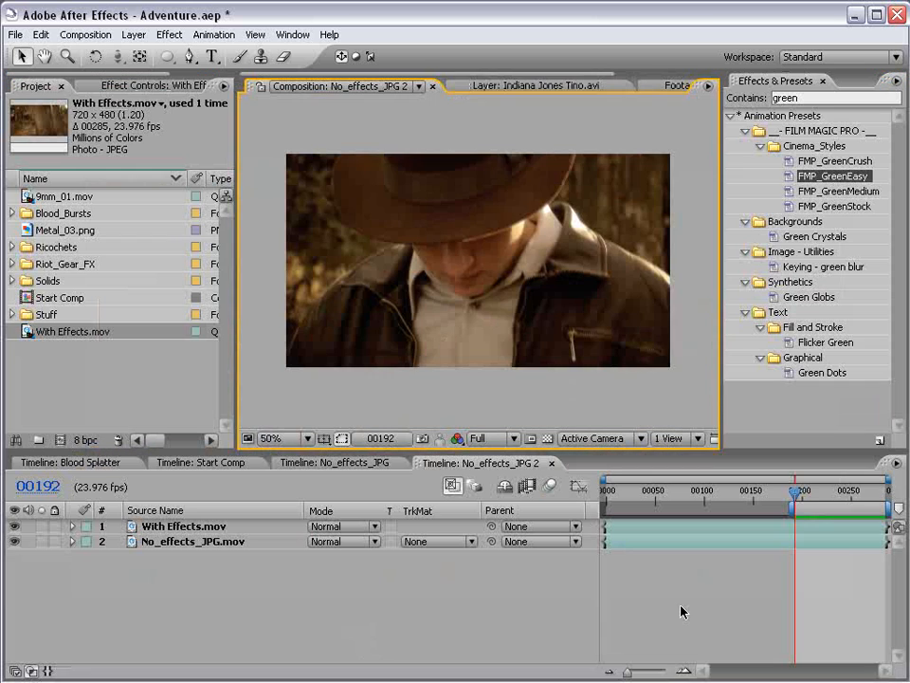
click(828, 492)
drag(828, 492, 860, 494)
key(KP_0)
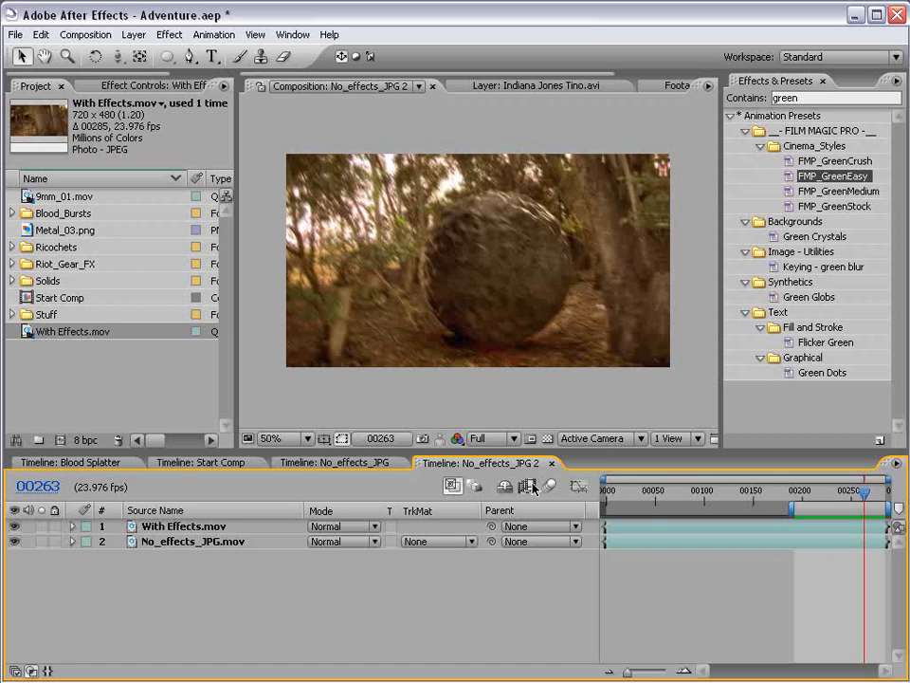
Step: Switch to the Start Comp composition, go to frame 7 and hide the Null 2 layer
click(203, 461)
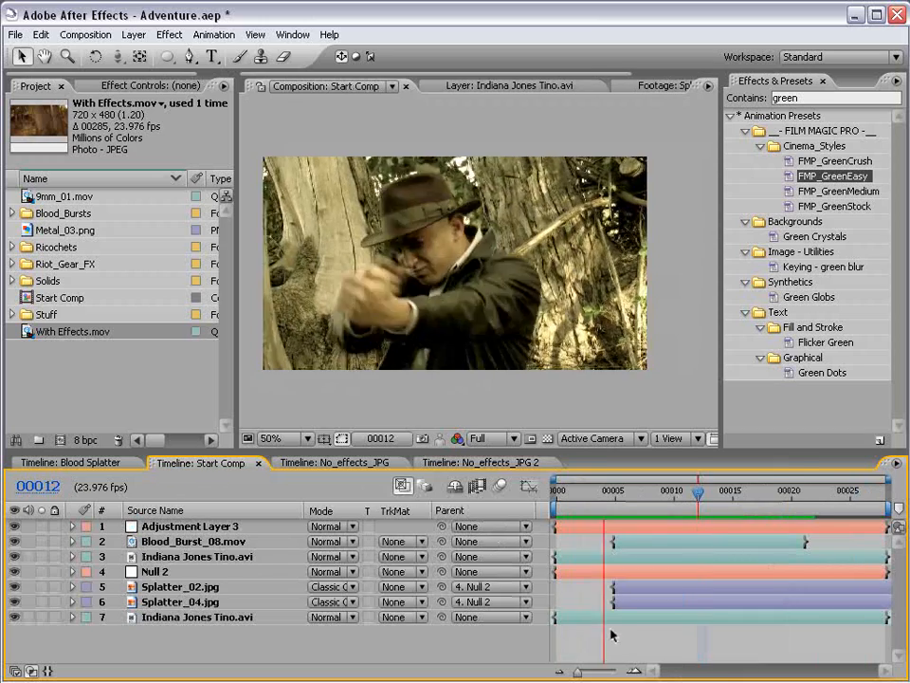
click(655, 494)
mouse_move(653, 494)
mouse_down()
mouse_move(729, 494)
mouse_move(639, 494)
mouse_up()
click(14, 570)
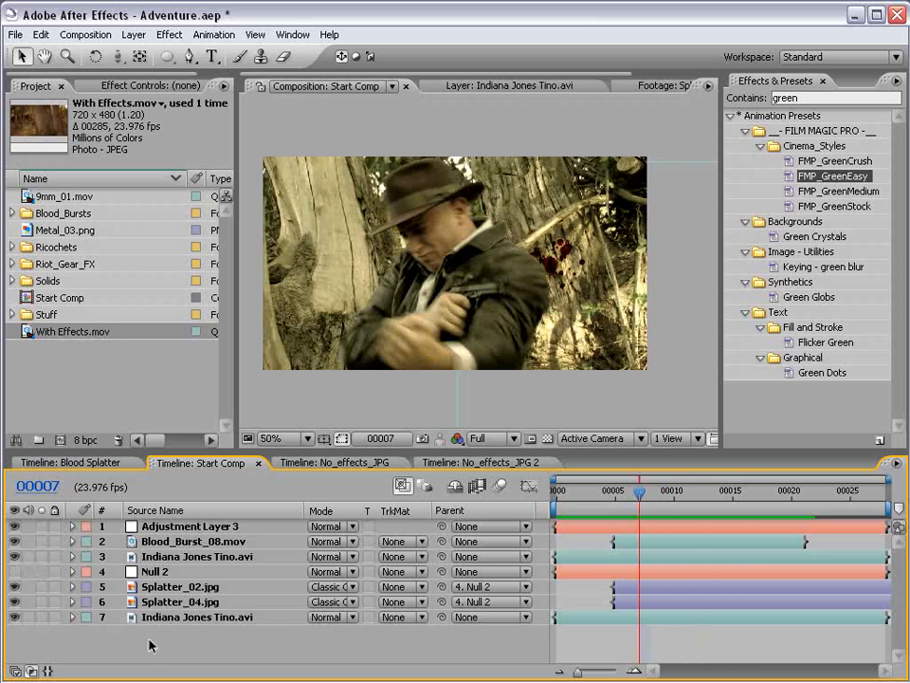